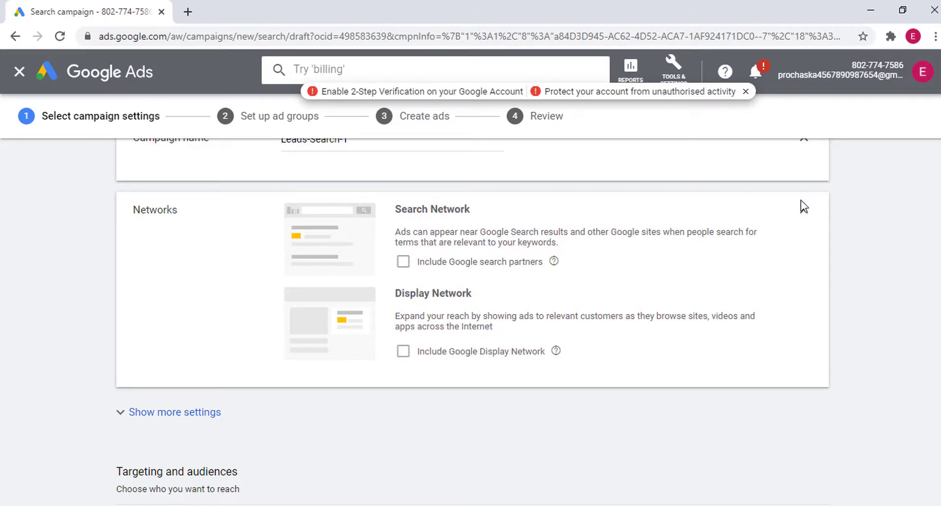
# - Collapse the Networks, Locations, Languages and Budget sections of the campaign settings
pyautogui.click(803, 212)
pyautogui.scroll(-3, 433, 234)
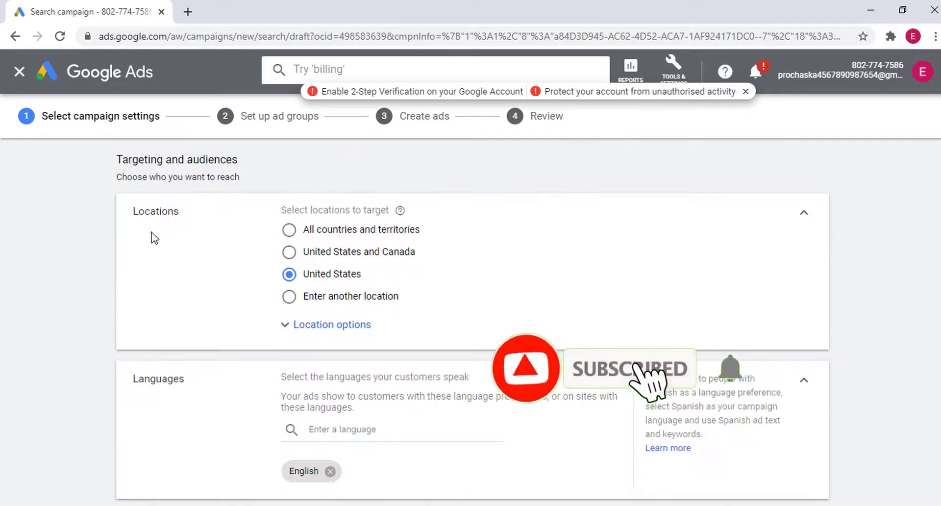
pyautogui.click(804, 218)
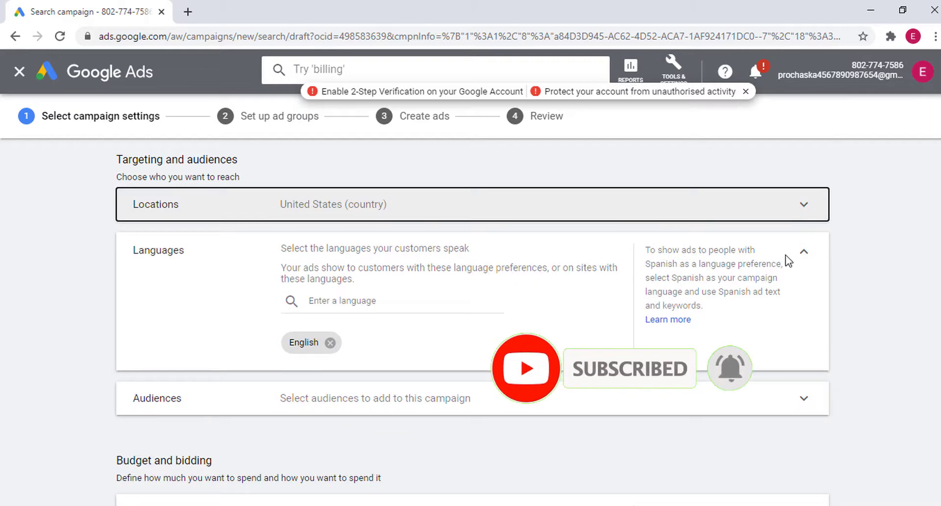
pyautogui.click(803, 251)
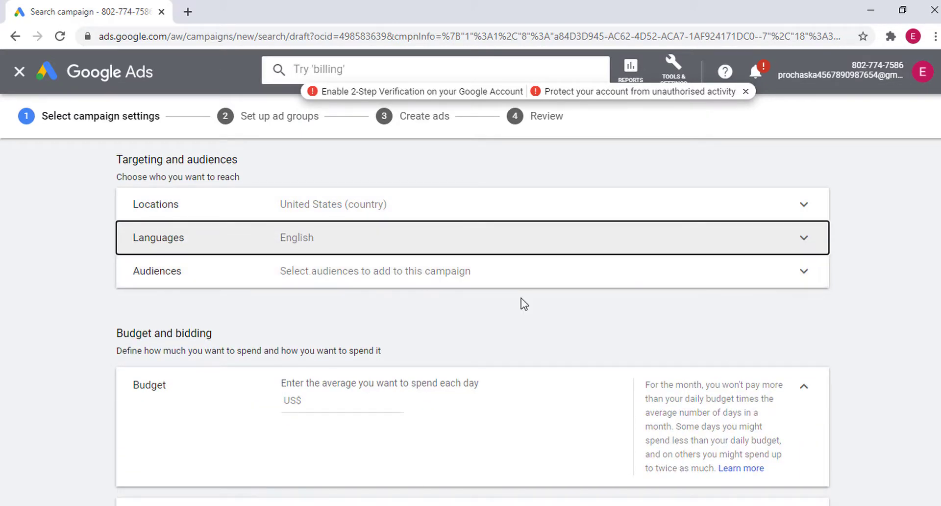
pyautogui.scroll(-3, 366, 292)
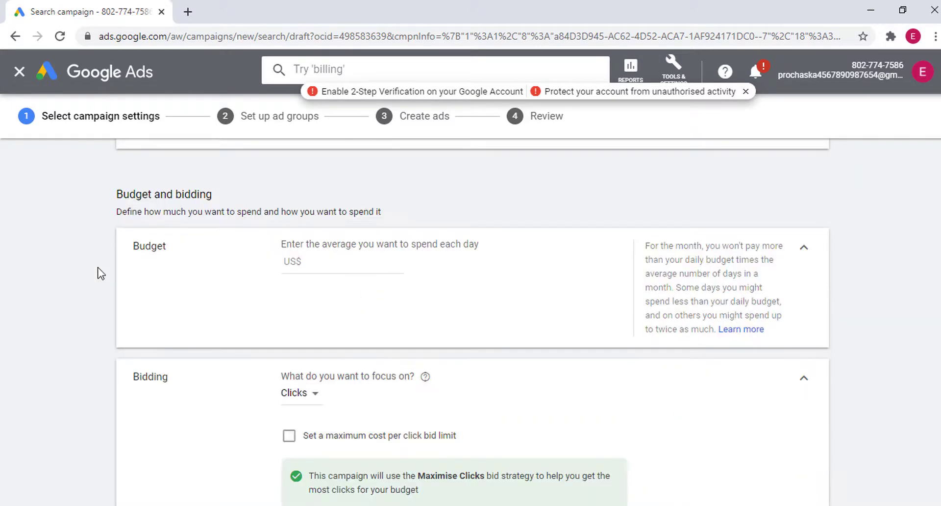
pyautogui.click(798, 249)
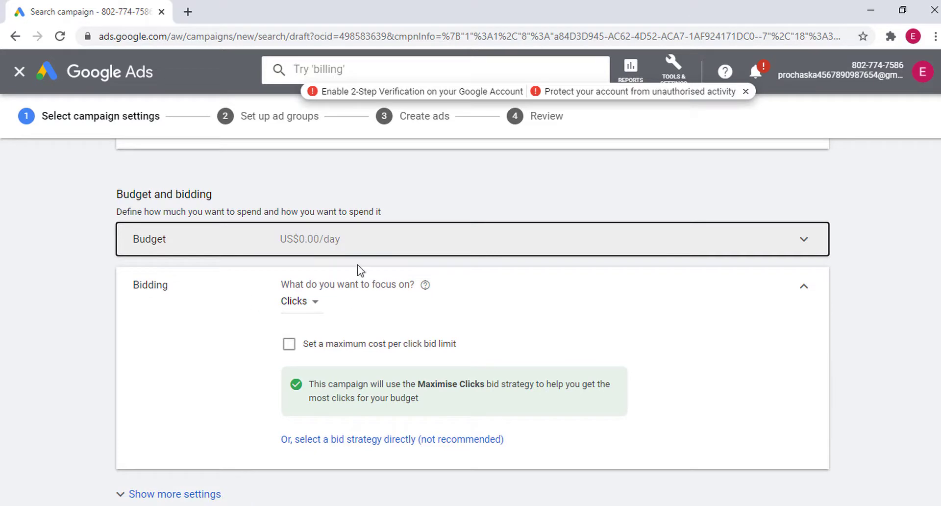
pyautogui.click(862, 316)
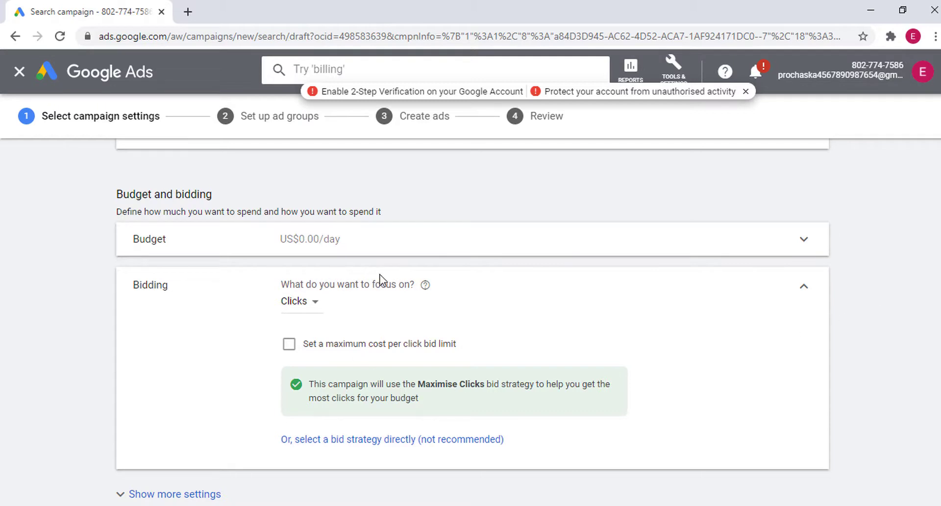
# - Switch the Bidding section to selecting a bid strategy directly and choose to create a new portfolio strategy
pyautogui.click(293, 306)
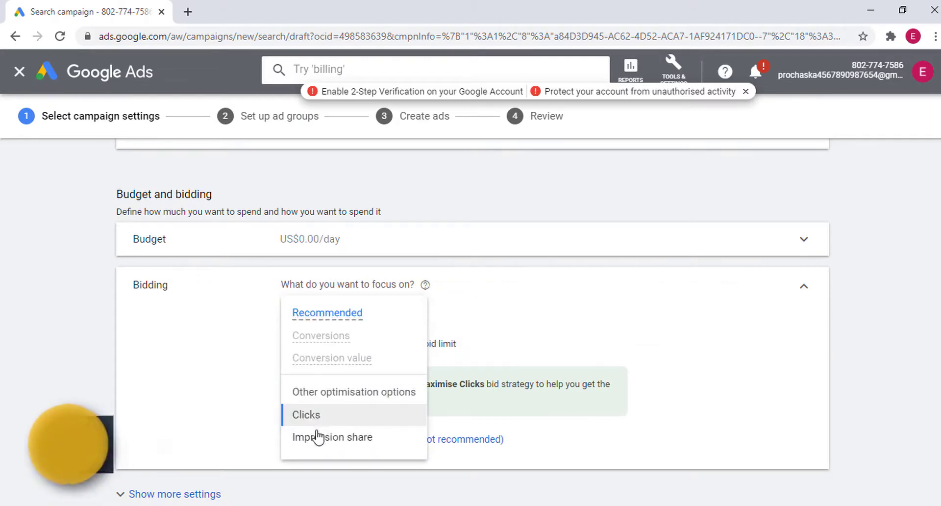
pyautogui.click(65, 367)
pyautogui.scroll(-3, 445, 390)
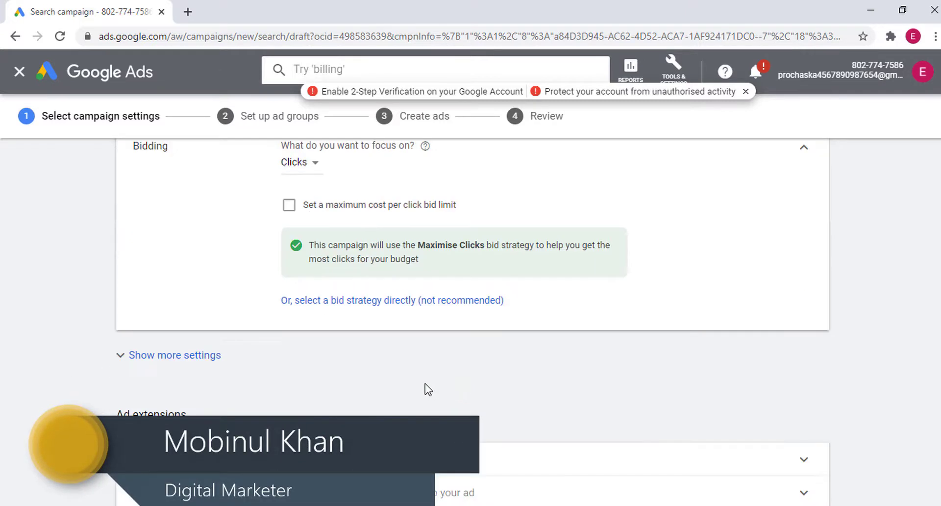
pyautogui.scroll(3, 426, 388)
pyautogui.click(431, 438)
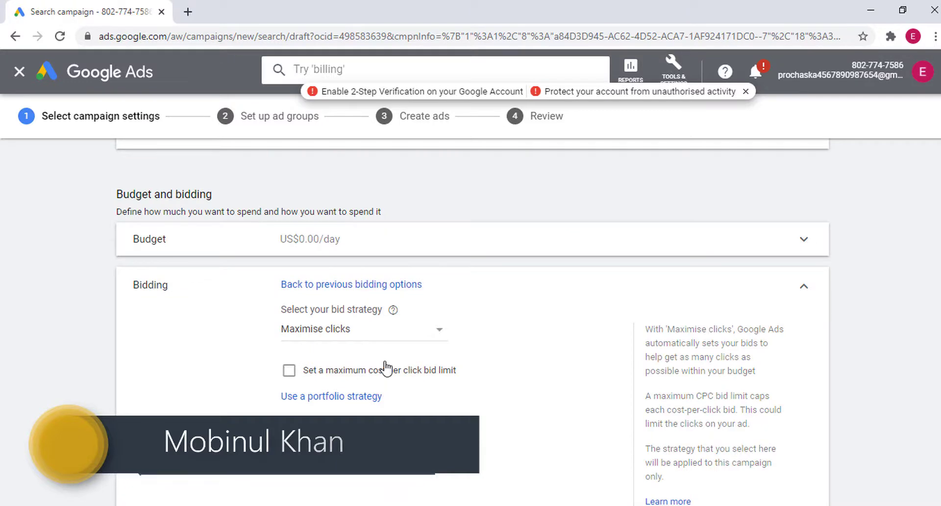
pyautogui.click(389, 338)
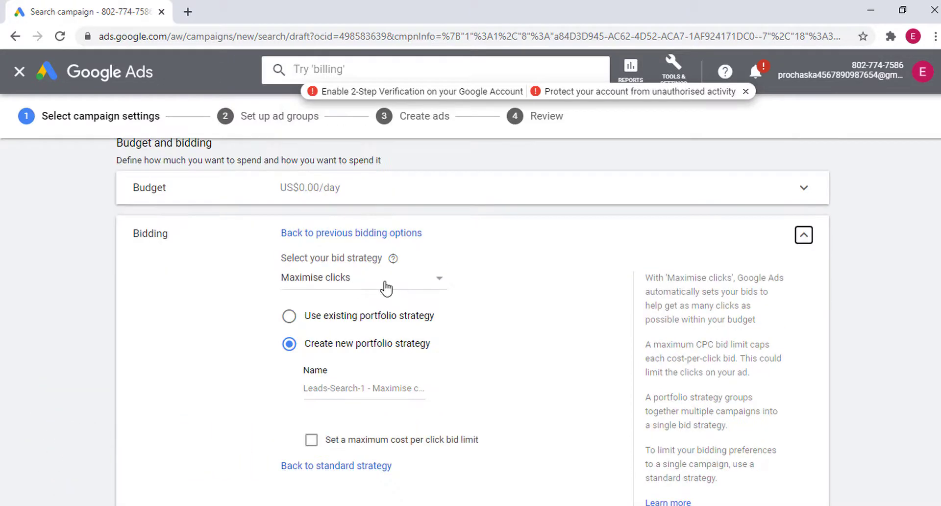
# - Try Manual CPC and Target CPA as the campaign's bid strategy
pyautogui.click(384, 283)
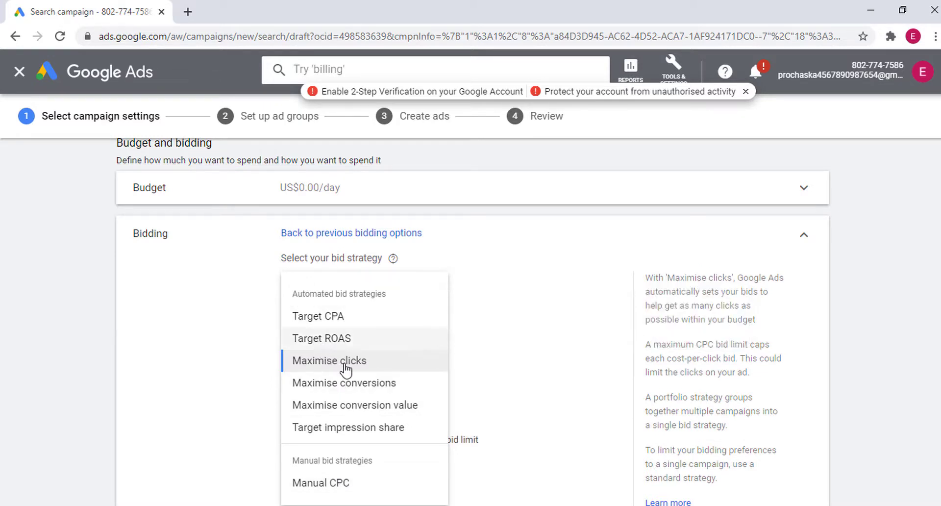
pyautogui.click(337, 484)
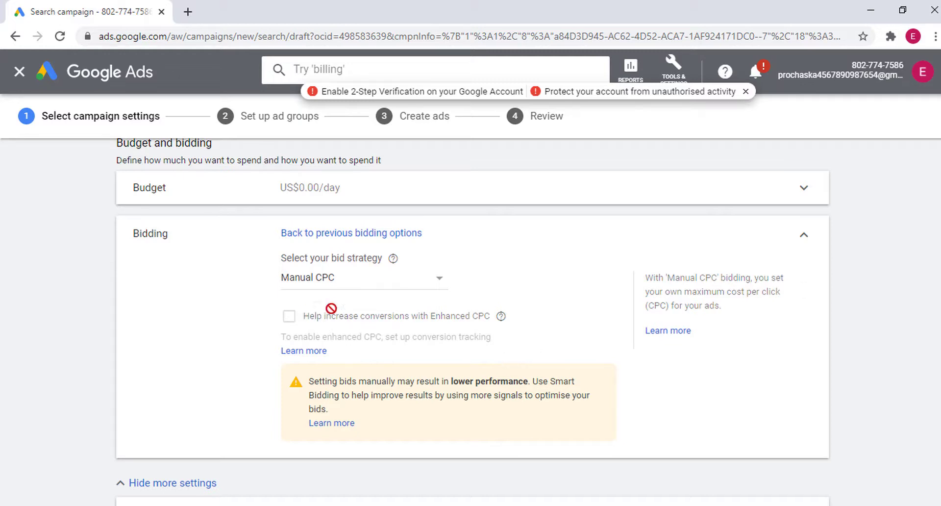
pyautogui.scroll(-4, 547, 404)
pyautogui.scroll(4, 548, 403)
pyautogui.click(411, 284)
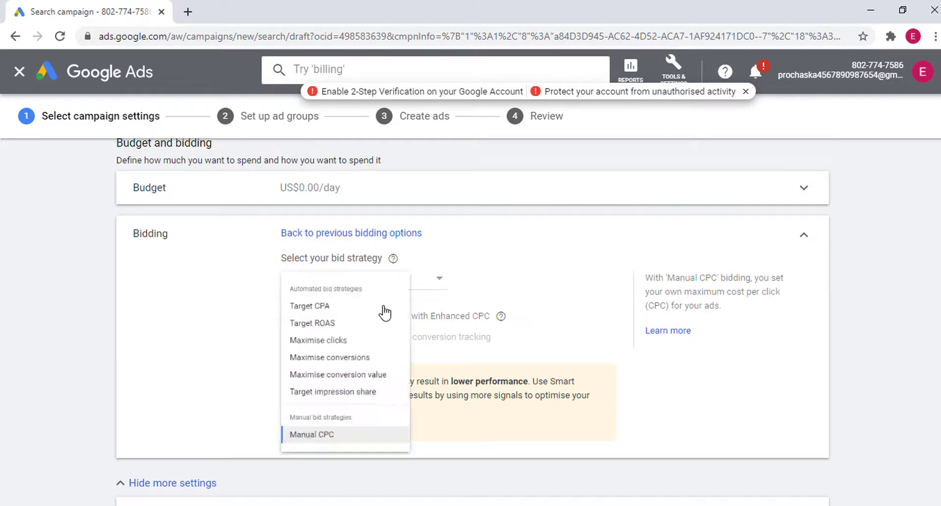
pyautogui.click(339, 319)
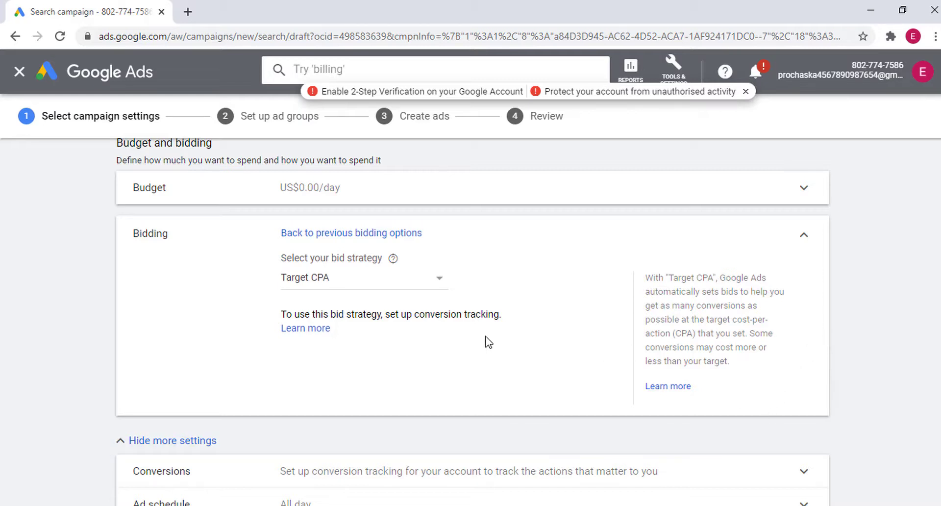
# - Set the bid strategy to Maximise conversions and collapse the Bidding section
pyautogui.click(434, 277)
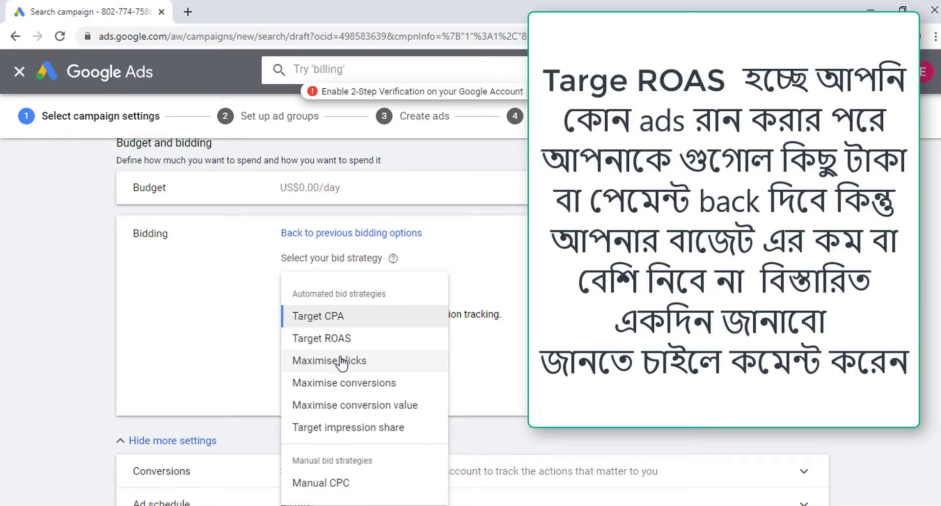
pyautogui.click(366, 387)
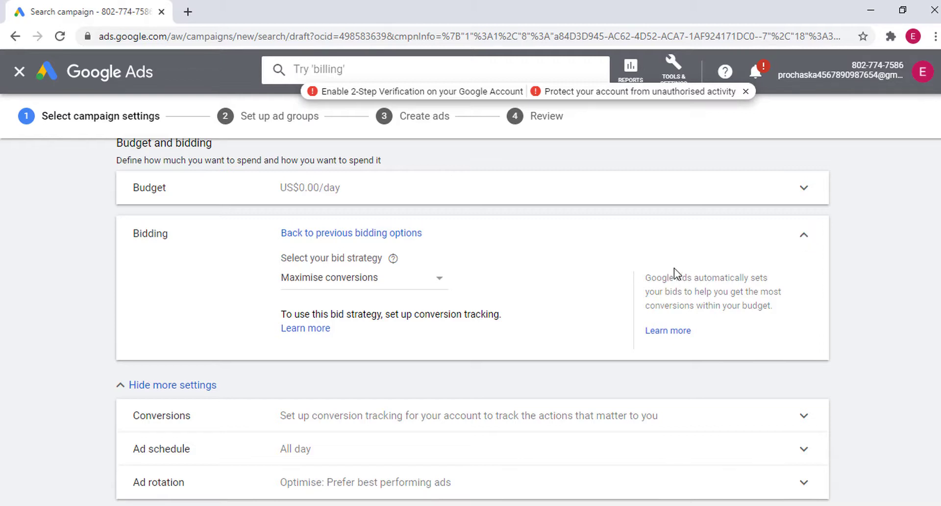
pyautogui.click(804, 237)
pyautogui.click(162, 324)
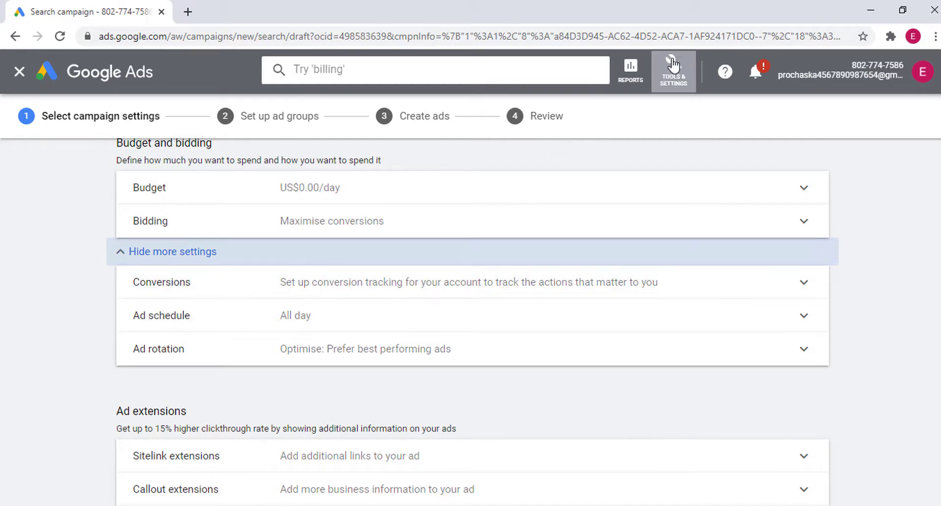
pyautogui.click(658, 65)
pyautogui.click(107, 364)
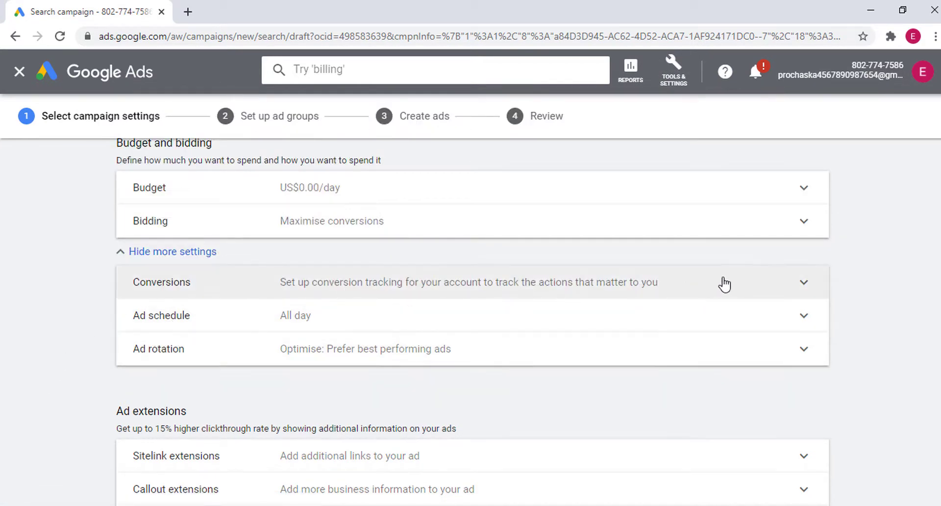
# - Expand the Ad schedule section and schedule the ads for Mondays from 01:15 to 02:45
pyautogui.click(794, 322)
pyautogui.click(333, 338)
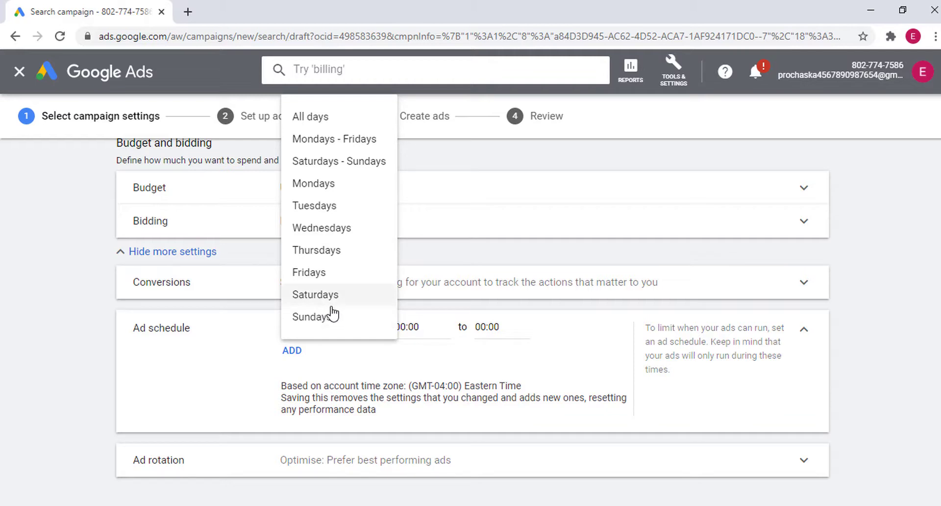
pyautogui.click(170, 371)
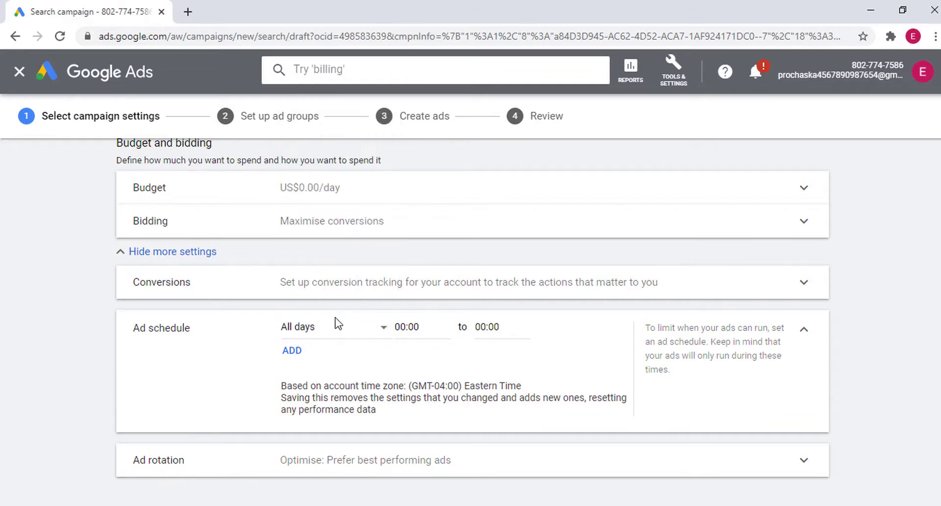
pyautogui.click(327, 335)
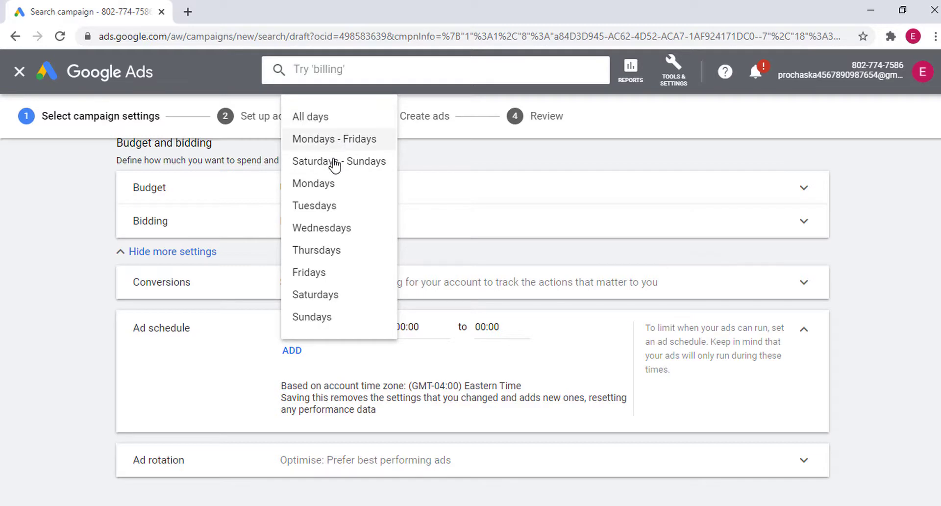
pyautogui.click(327, 185)
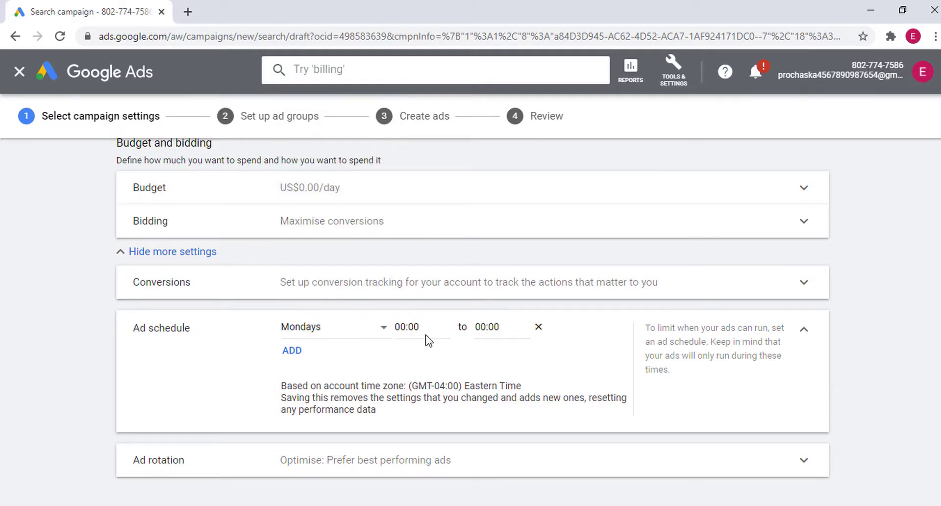
pyautogui.click(419, 326)
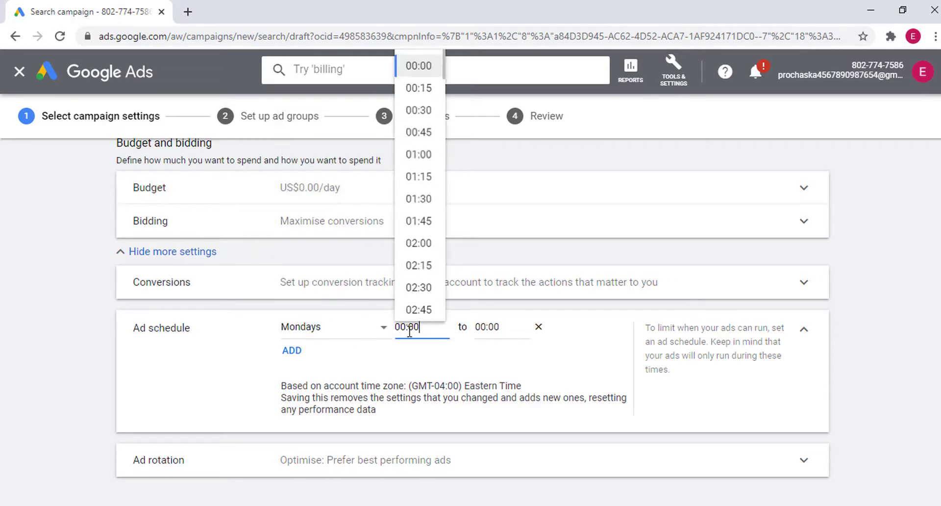
pyautogui.click(418, 178)
pyautogui.click(496, 328)
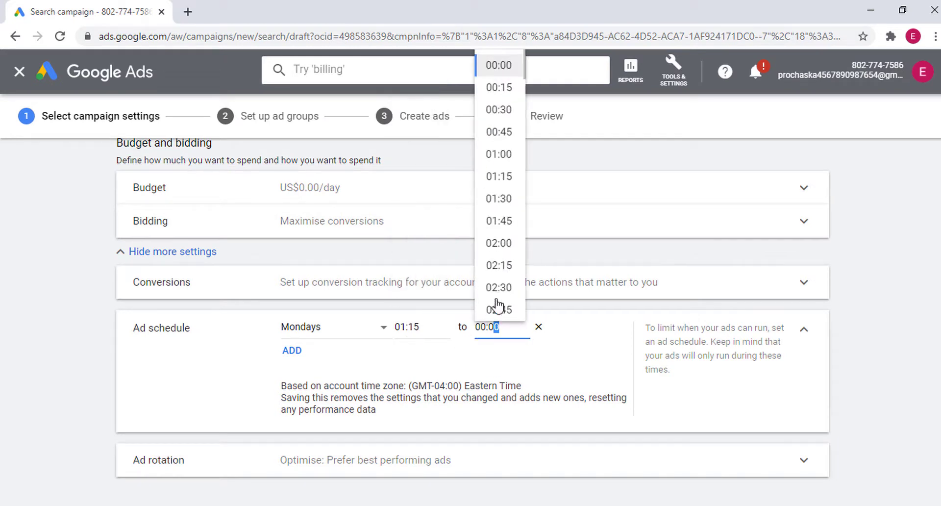
pyautogui.click(503, 350)
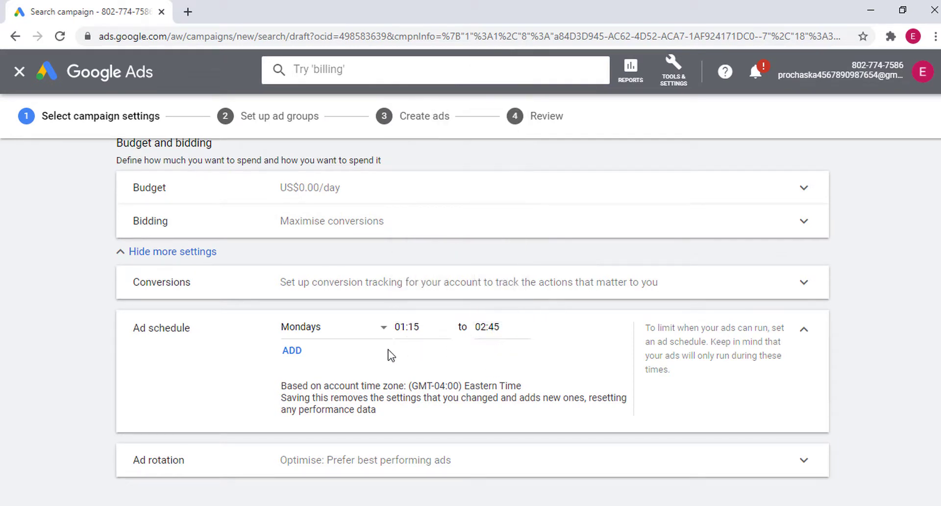
# - Add a second ad schedule row and set the first row's days to Mondays - Fridays
pyautogui.click(297, 351)
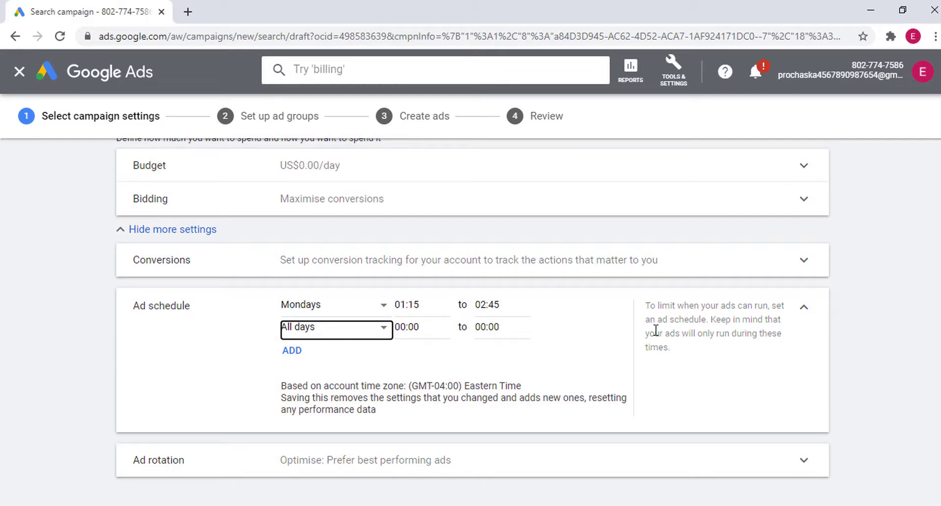
pyautogui.click(365, 304)
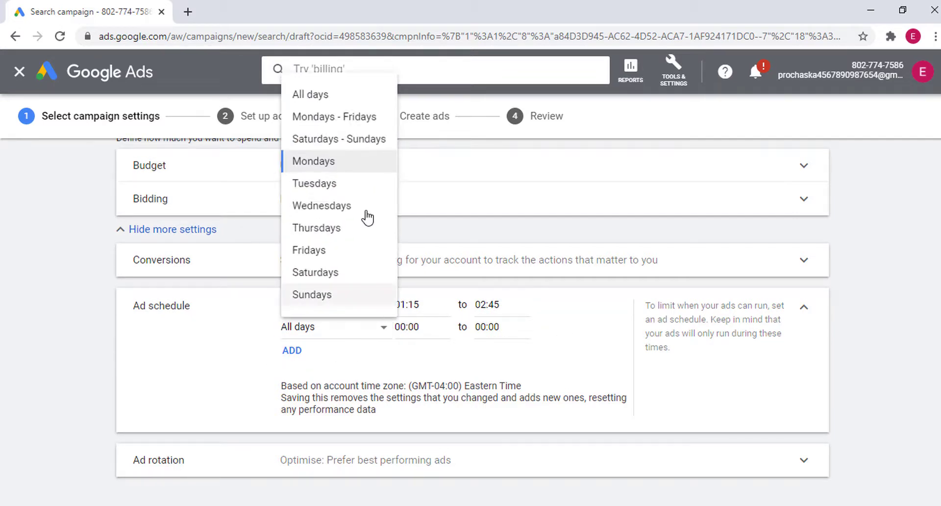
pyautogui.click(329, 121)
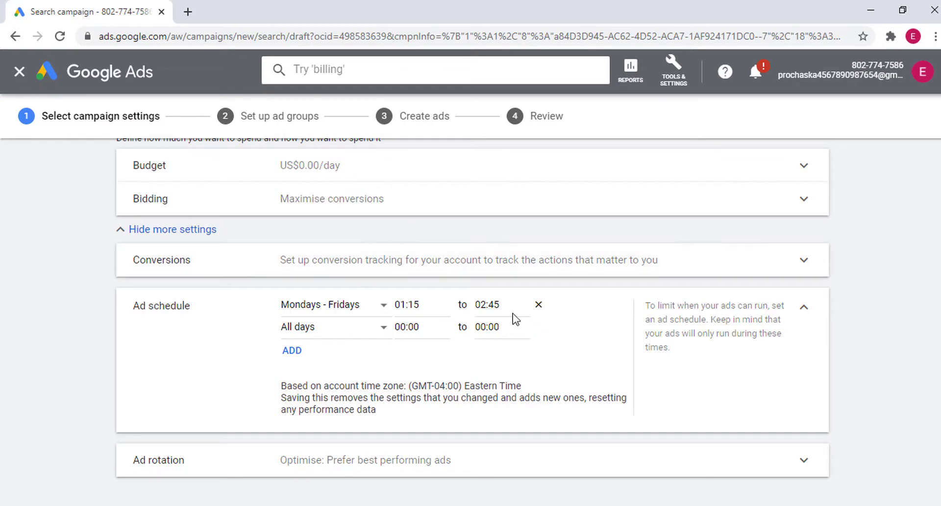
# - Set the second ad schedule row's days to Thursdays
pyautogui.click(357, 331)
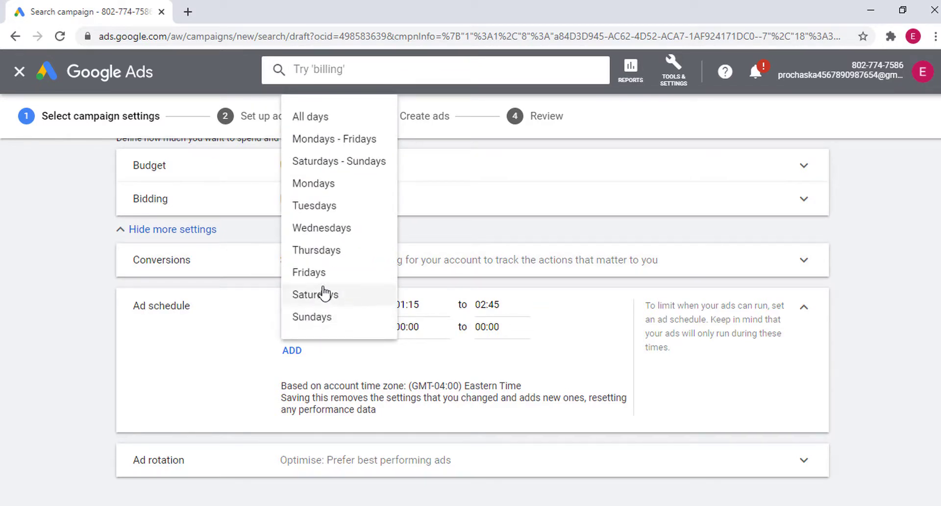
pyautogui.click(366, 160)
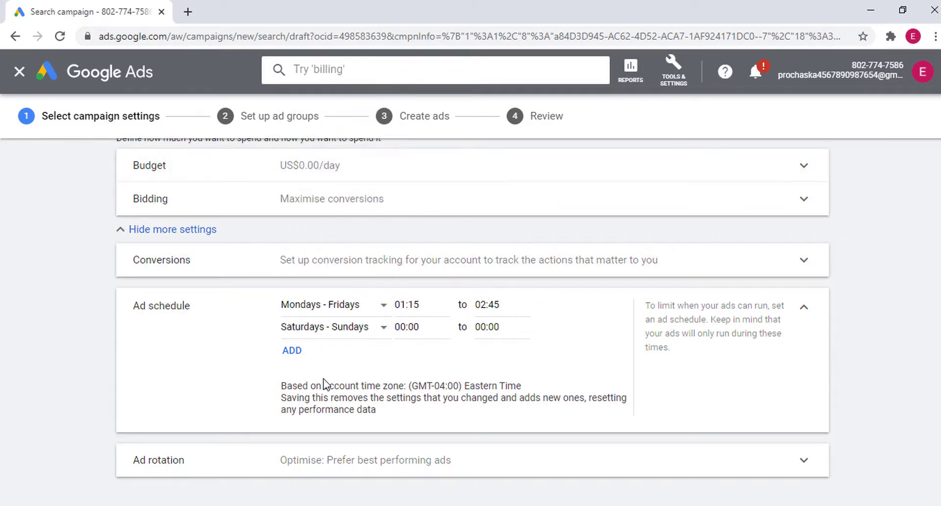
pyautogui.click(313, 336)
pyautogui.click(385, 250)
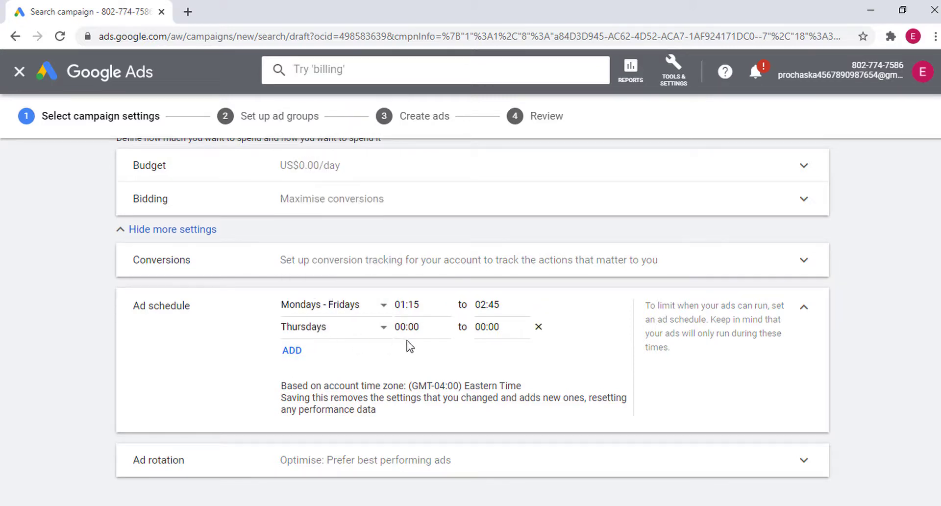
pyautogui.click(420, 328)
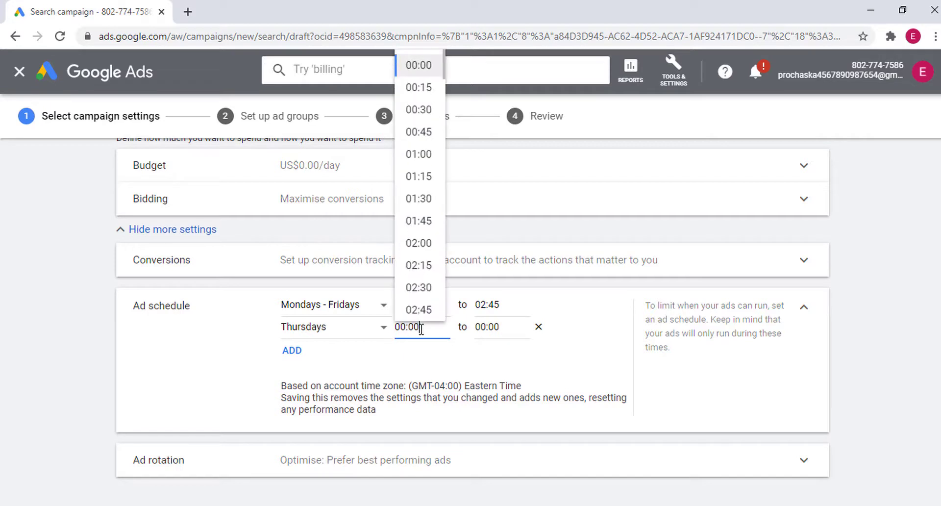
pyautogui.click(206, 363)
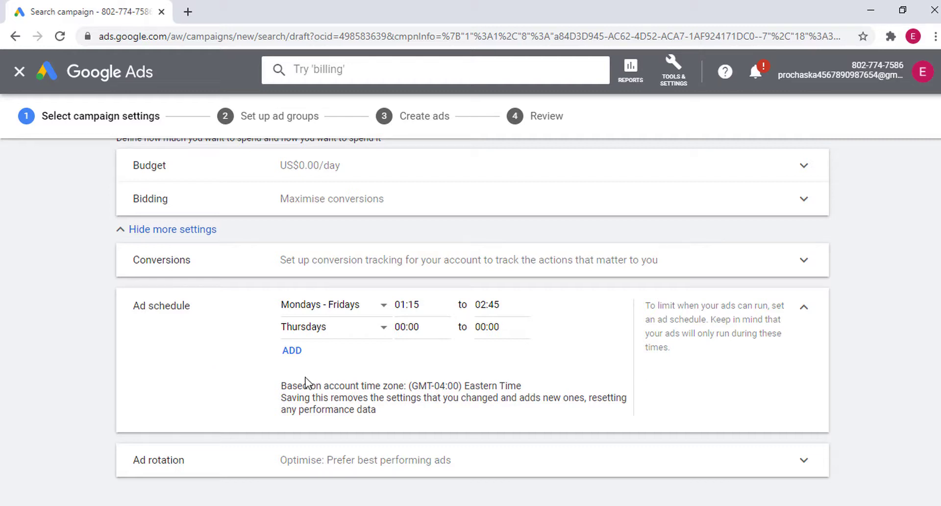
# - Add a third ad schedule row for Tuesdays
pyautogui.click(293, 351)
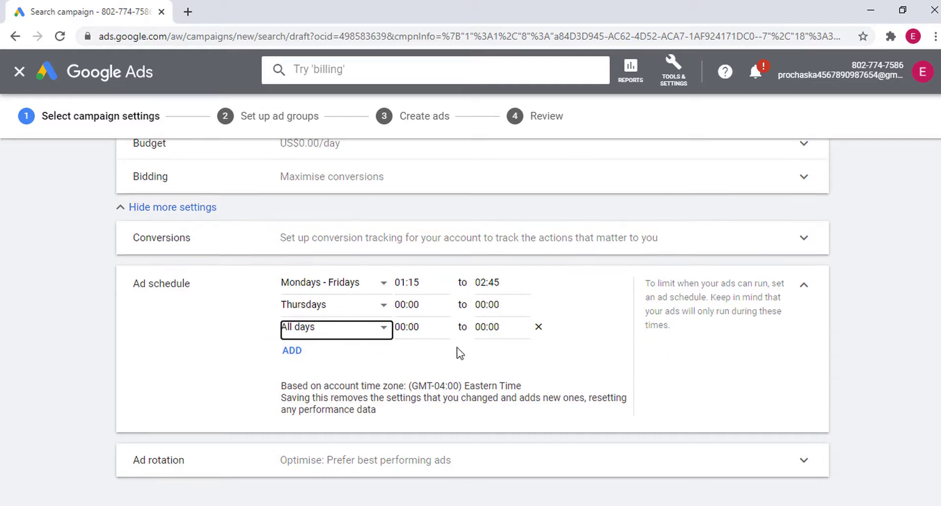
pyautogui.scroll(-2, 553, 371)
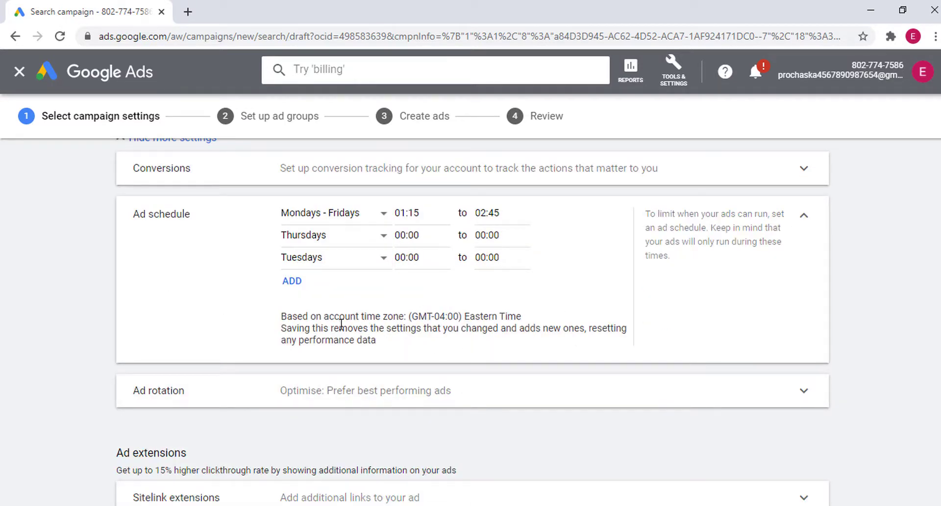
# - Read the account time zone note under the ad schedule rows and collapse the Ad schedule section
pyautogui.moveTo(341, 326); pyautogui.dragTo(507, 330)
pyautogui.click(463, 318)
pyautogui.click(708, 345)
pyautogui.tripleClick(316, 328)
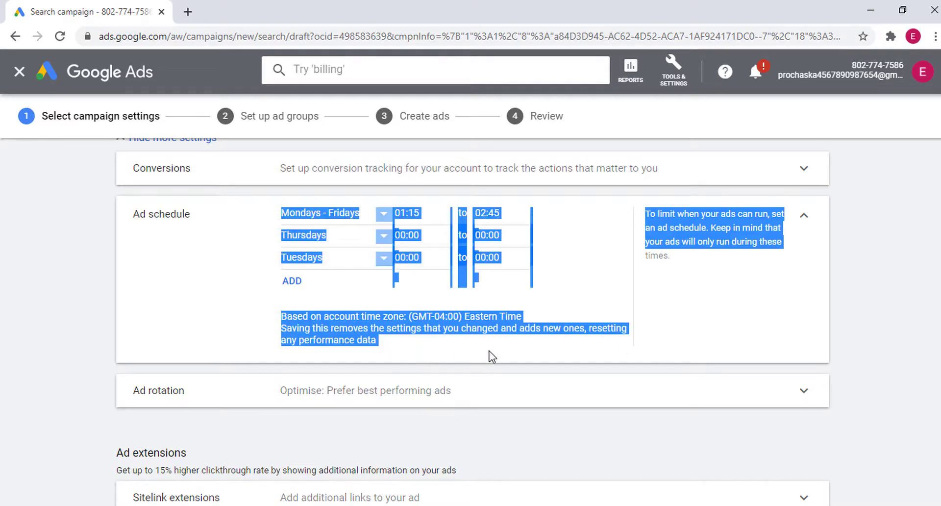
pyautogui.click(482, 345)
pyautogui.moveTo(409, 320); pyautogui.dragTo(442, 319)
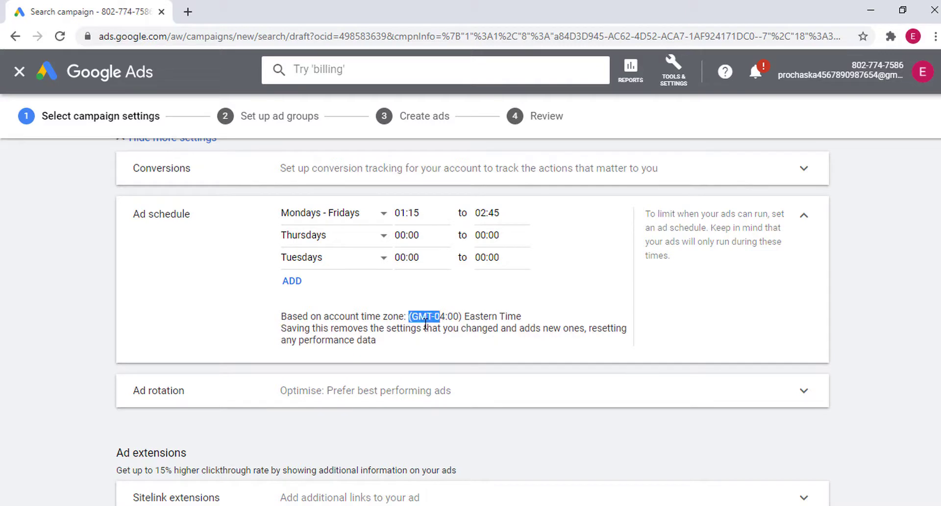
pyautogui.click(451, 318)
pyautogui.click(806, 216)
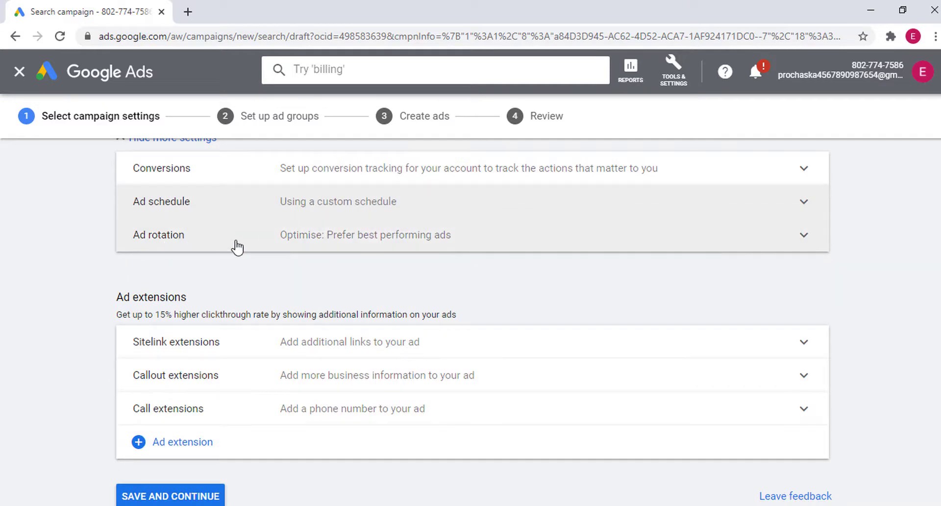
# - Set the campaign's ad rotation to "Do not optimise: Rotate ads indefinitely" and collapse the Ad rotation section
pyautogui.click(651, 248)
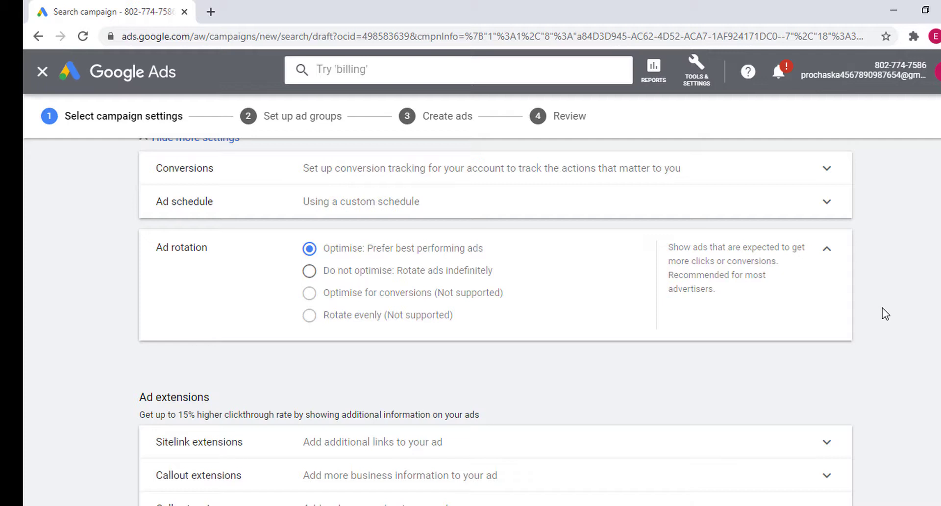
pyautogui.click(309, 270)
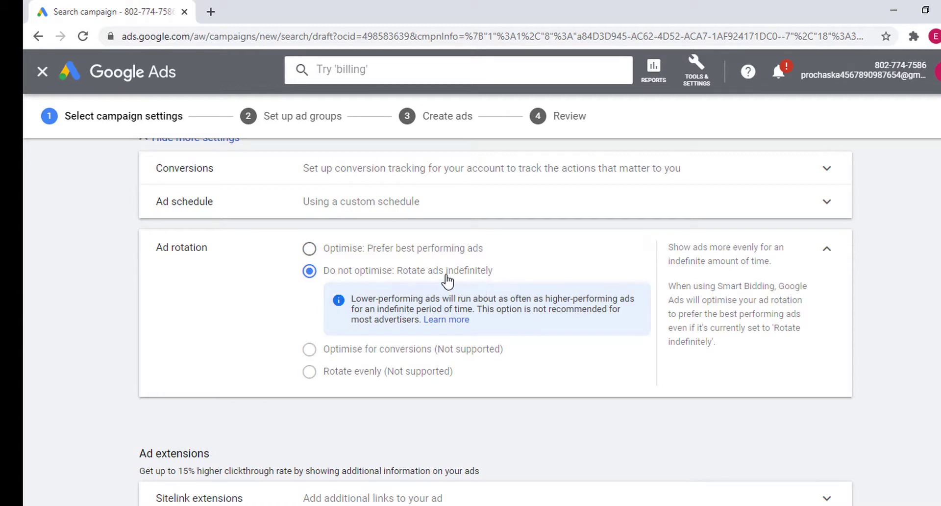
pyautogui.moveTo(444, 271); pyautogui.dragTo(495, 273)
pyautogui.moveTo(387, 272); pyautogui.dragTo(559, 276)
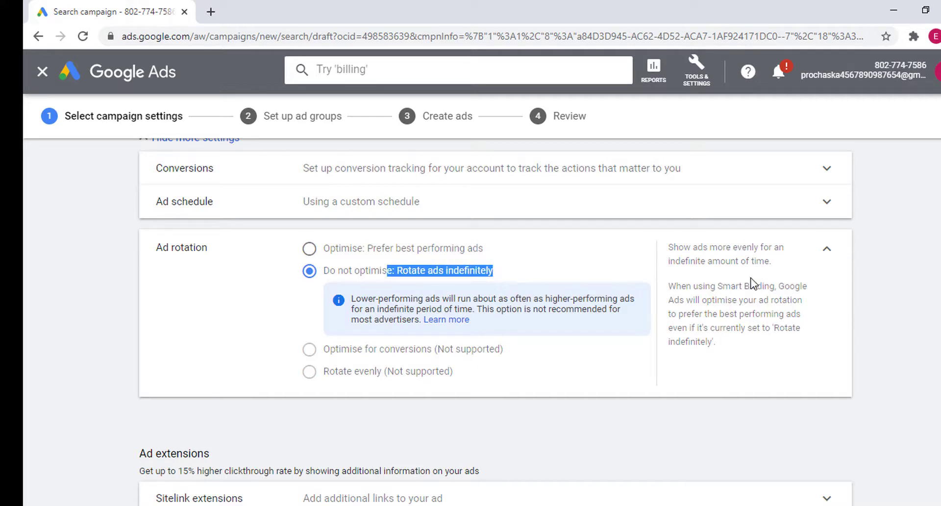
pyautogui.click(888, 296)
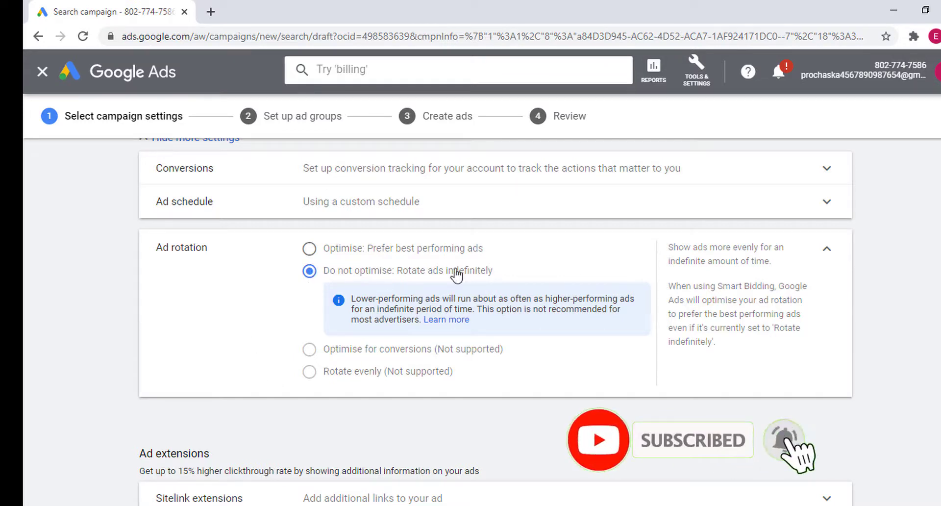
pyautogui.click(309, 248)
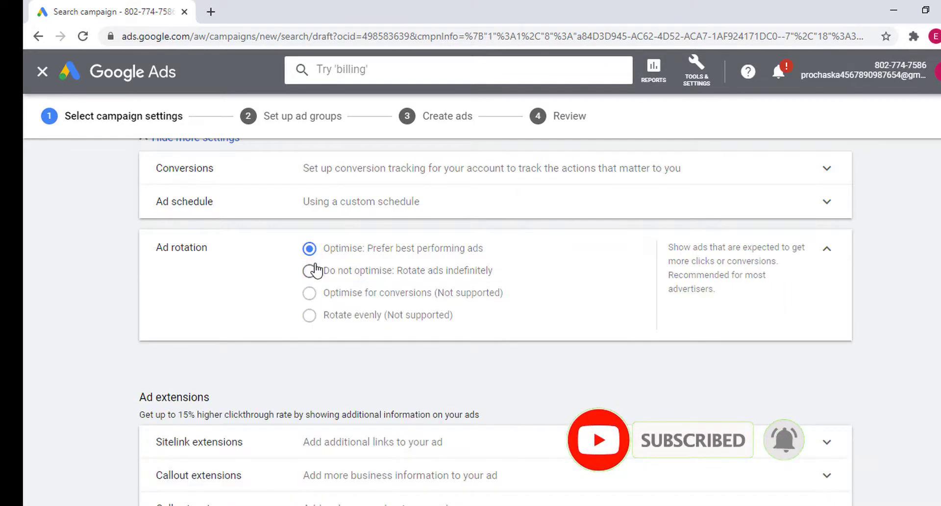
pyautogui.click(309, 270)
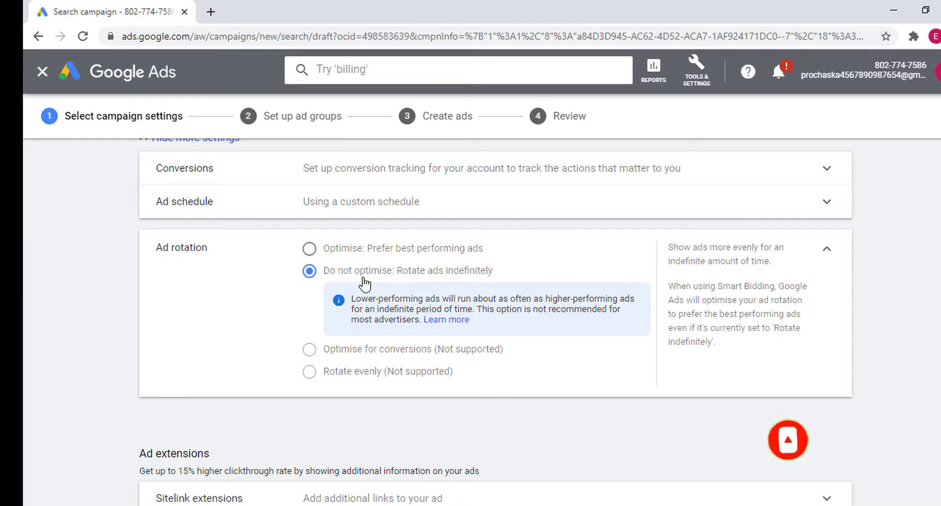
pyautogui.click(309, 249)
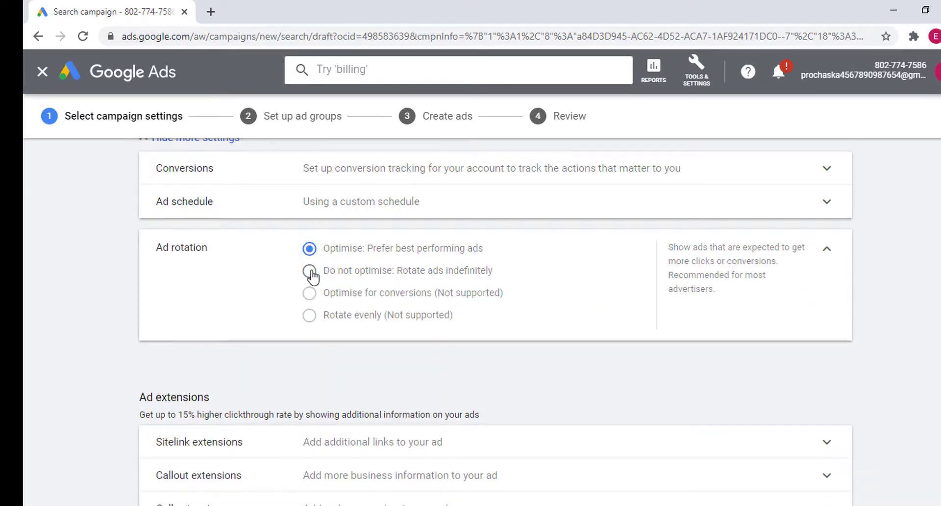
pyautogui.click(309, 271)
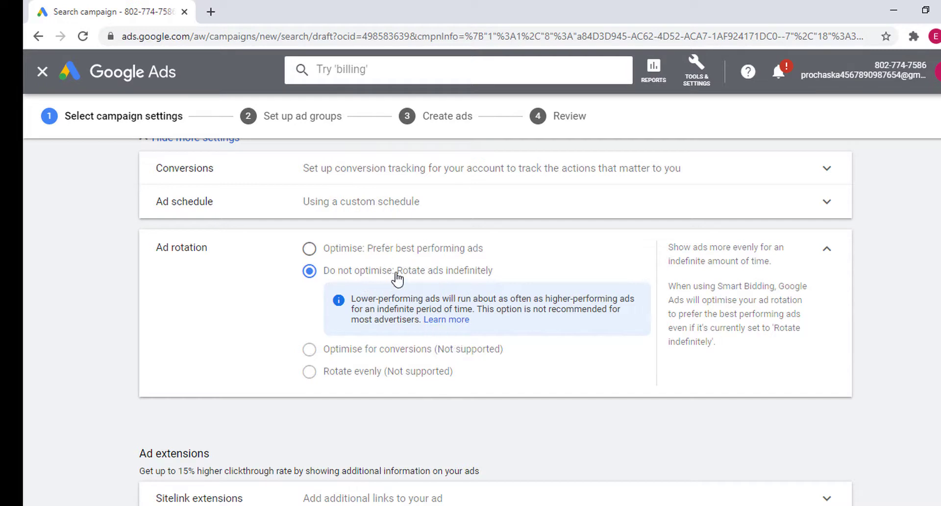
pyautogui.click(826, 254)
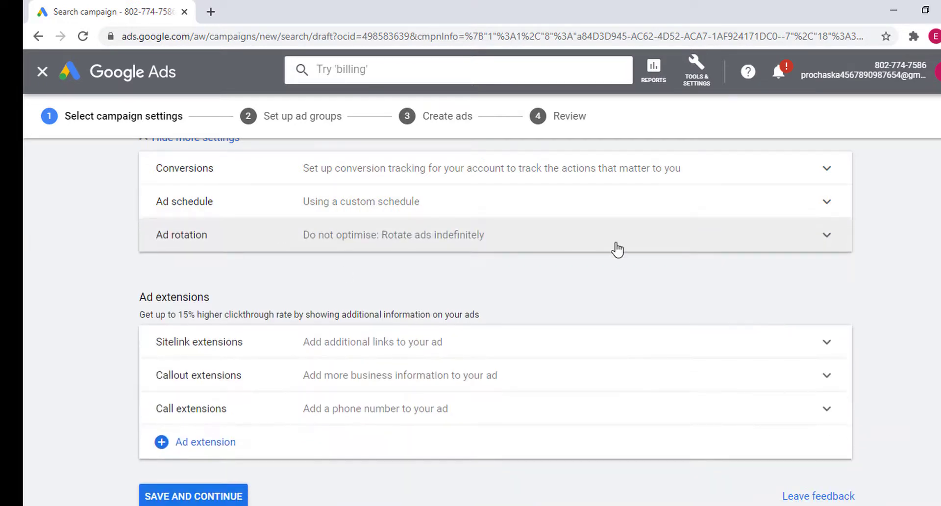
# - Examine the Ad extensions section and its description of showing additional information on ads
pyautogui.scroll(-1, 626, 284)
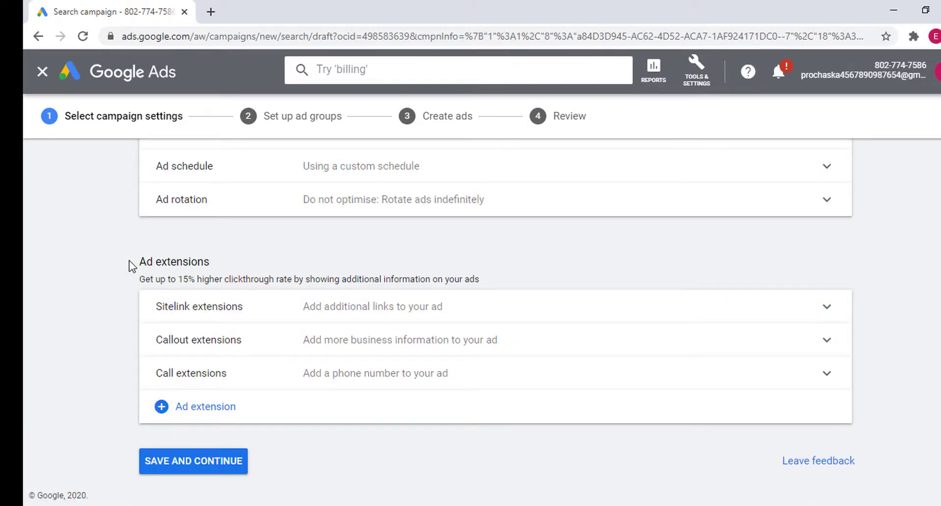
pyautogui.moveTo(132, 266); pyautogui.dragTo(210, 262)
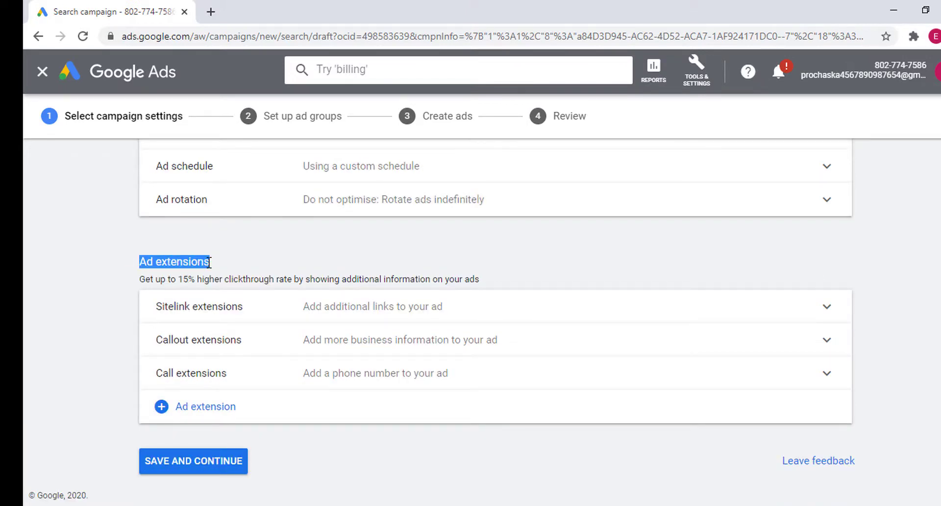
pyautogui.click(250, 256)
pyautogui.scroll(4, 263, 279)
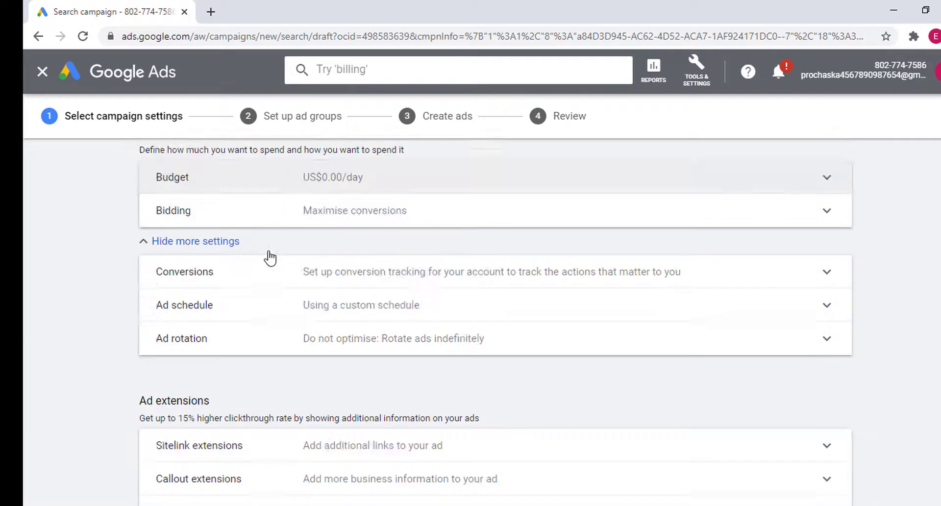
pyautogui.scroll(-4, 270, 257)
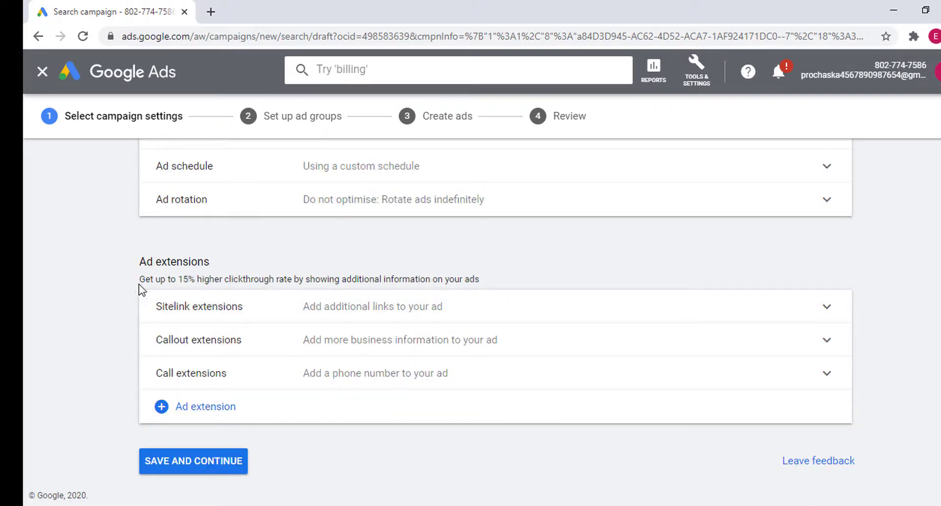
pyautogui.moveTo(139, 282); pyautogui.dragTo(504, 284)
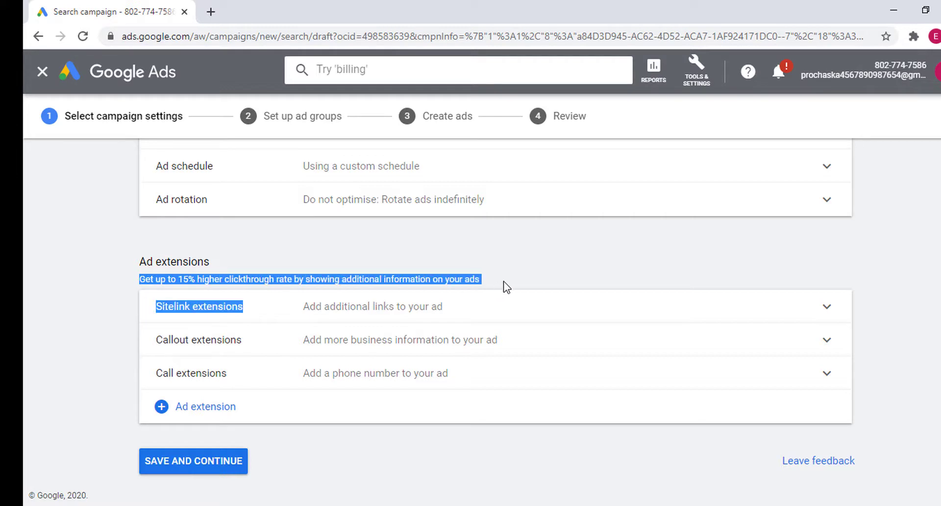
pyautogui.click(268, 258)
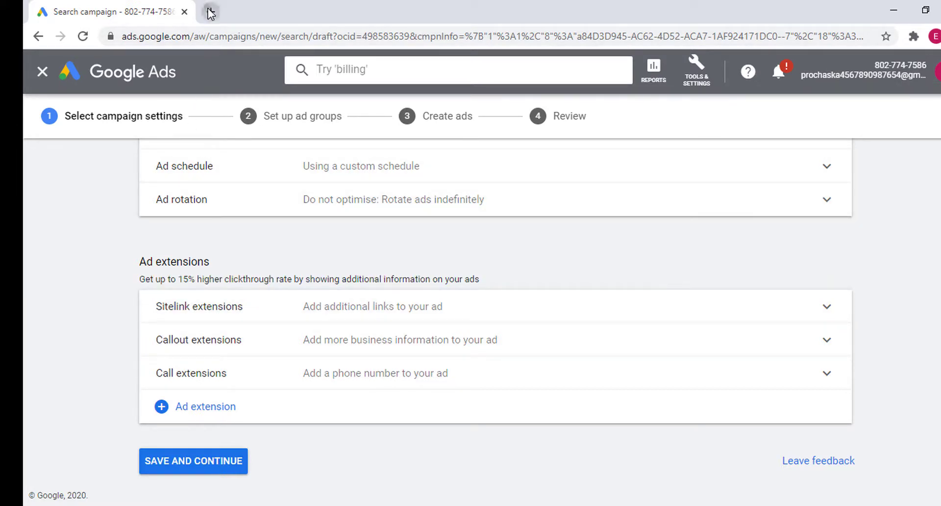
# - Search Google for "furniture" in a new browser tab
pyautogui.click(211, 12)
pyautogui.click(235, 37)
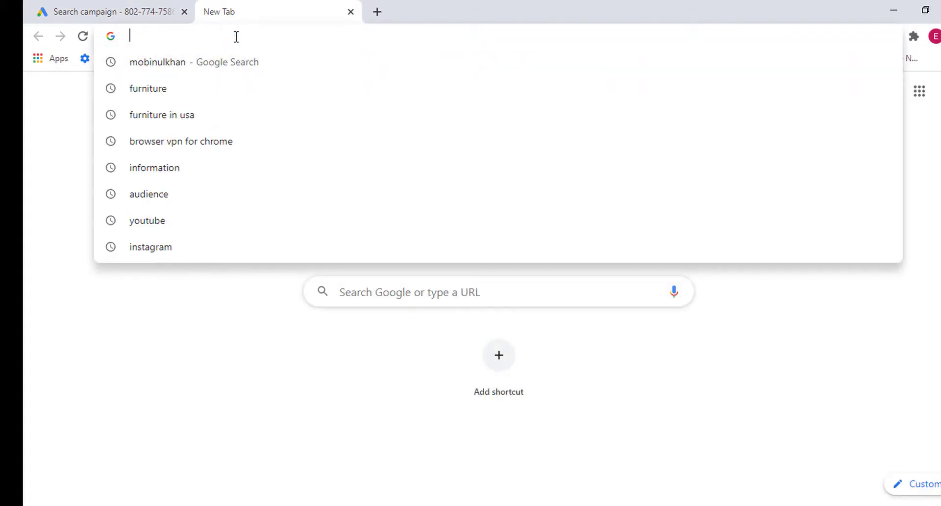
pyautogui.click(164, 89)
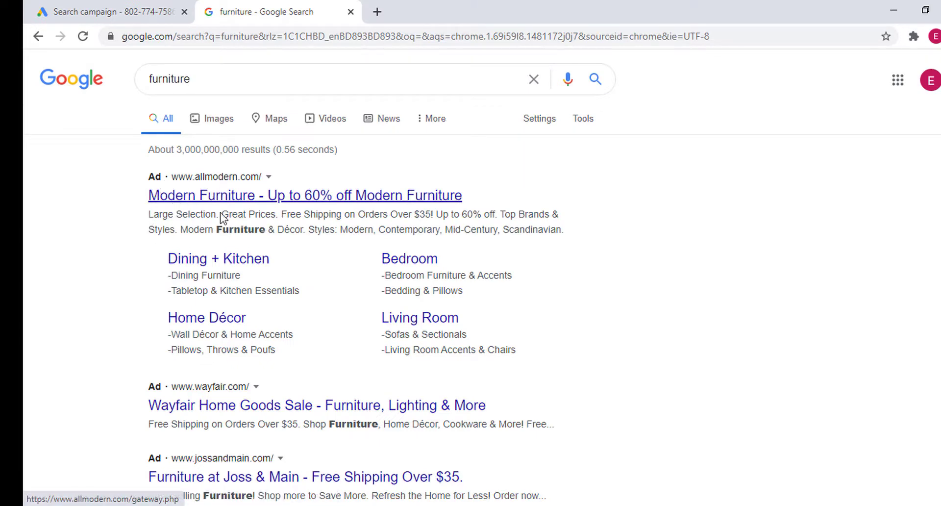
# - Examine the ads and their additional links and descriptions throughout the furniture search results
pyautogui.scroll(-3, 204, 304)
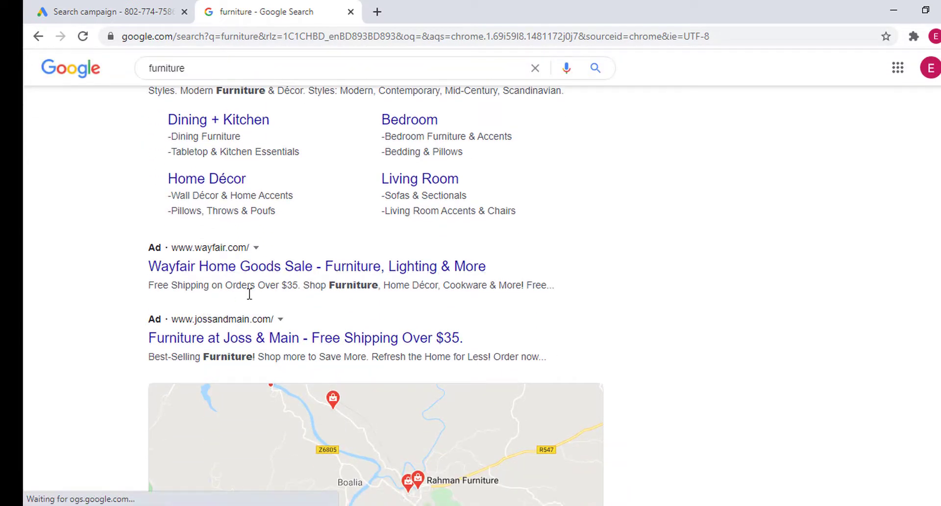
pyautogui.scroll(-1, 245, 294)
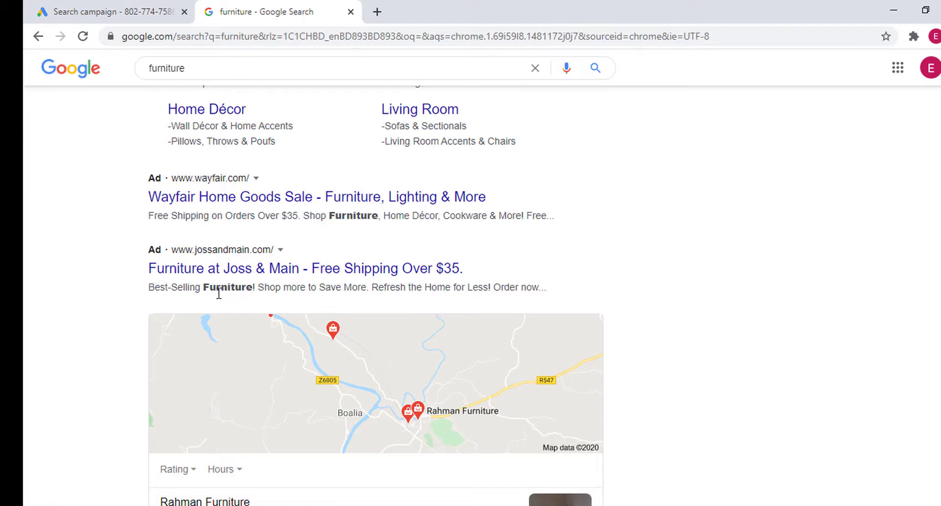
pyautogui.tripleClick(217, 290)
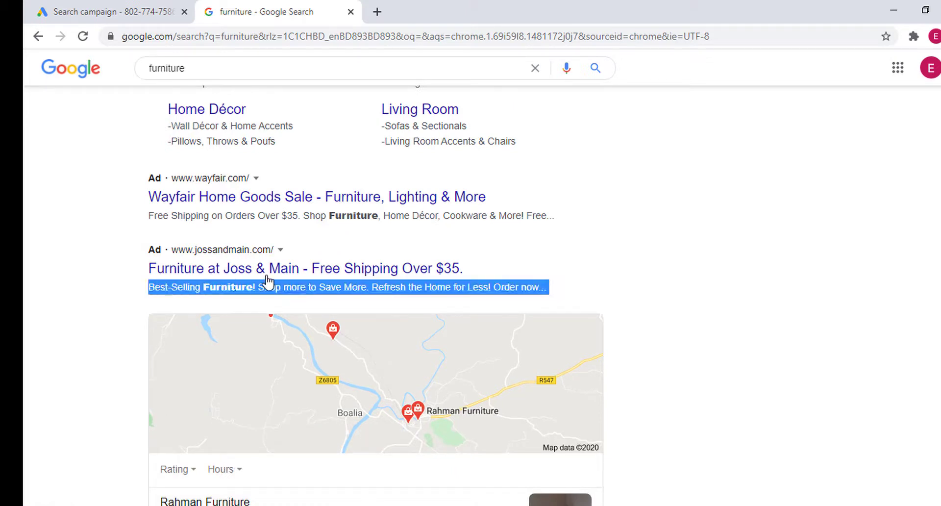
pyautogui.doubleClick(343, 216)
pyautogui.click(397, 234)
pyautogui.scroll(-1, 215, 250)
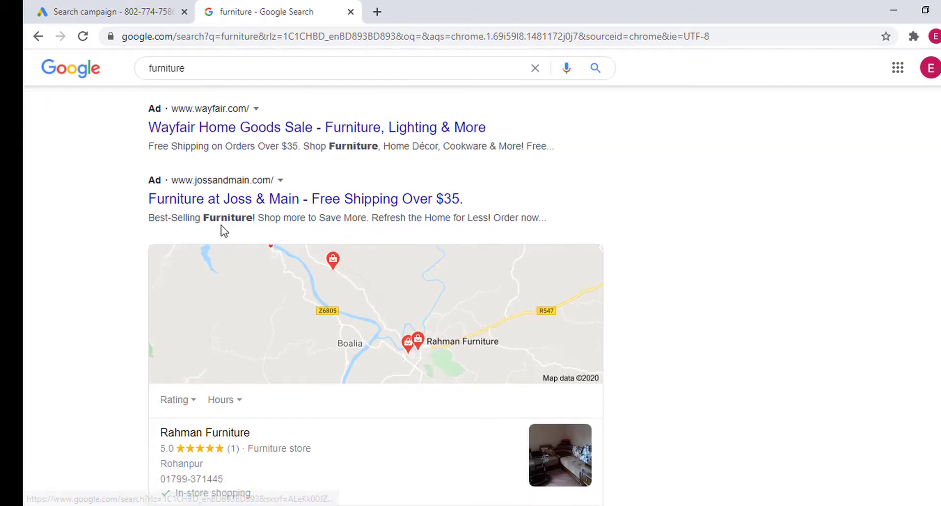
pyautogui.scroll(-8, 343, 234)
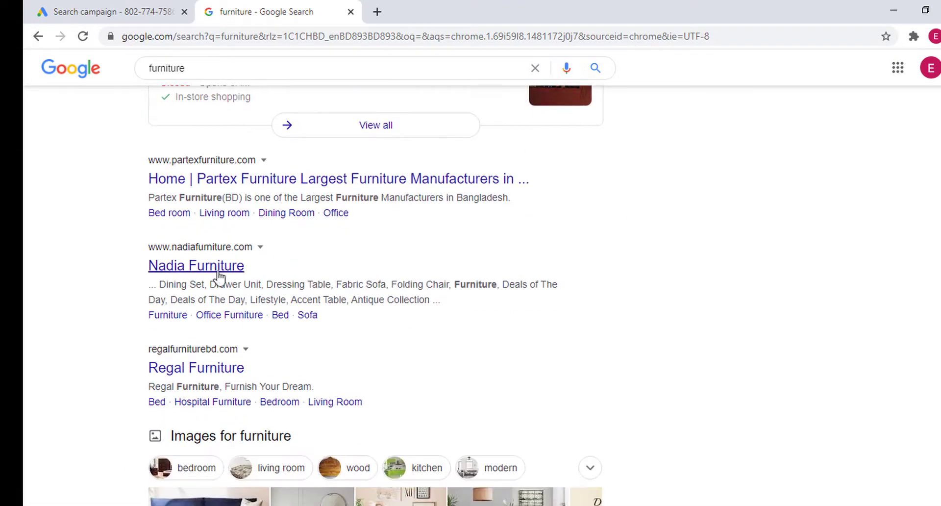
pyautogui.scroll(-12, 293, 313)
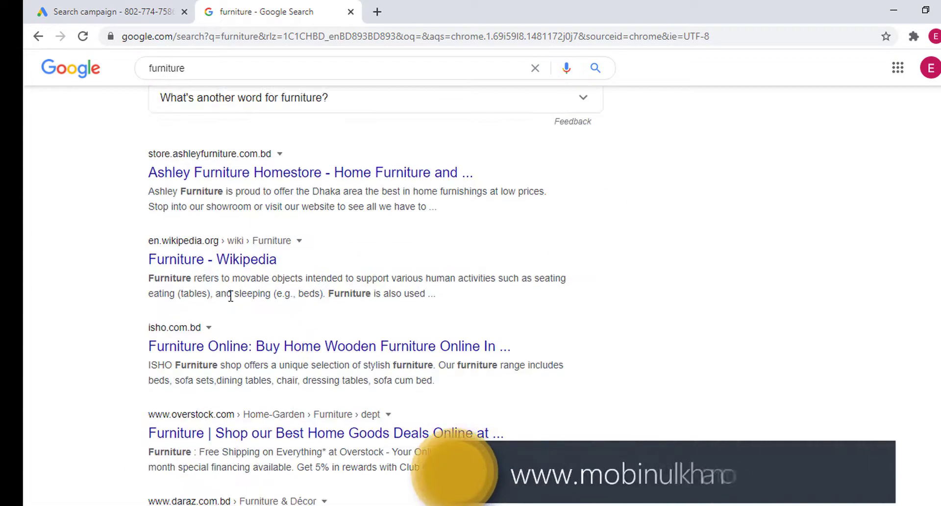
pyautogui.scroll(-9, 274, 308)
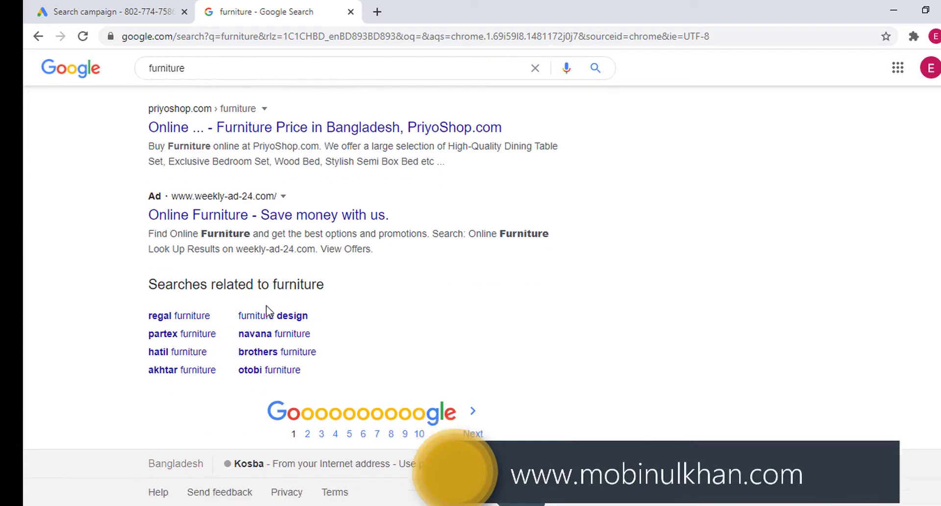
pyautogui.scroll(10, 260, 304)
# - Compare the campaign's Ad extensions options with the listings in the furniture search results
pyautogui.click(118, 11)
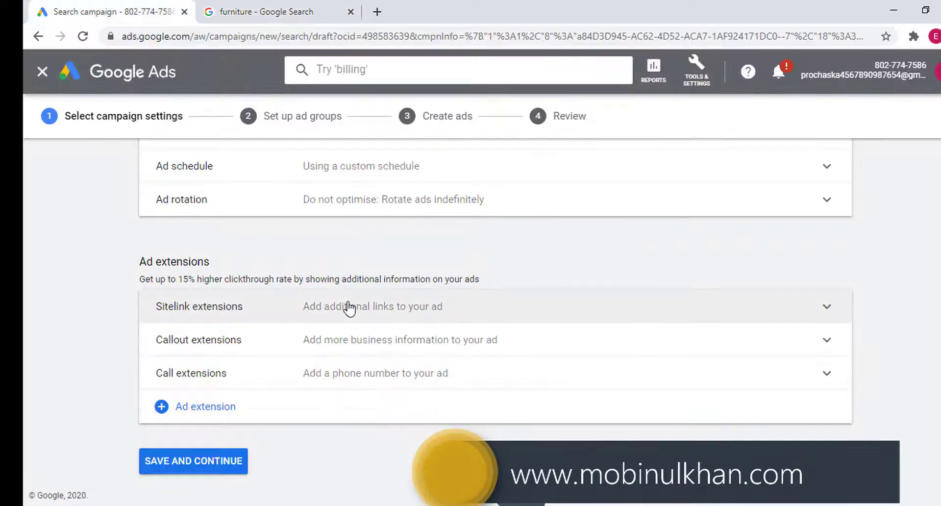
pyautogui.click(263, 10)
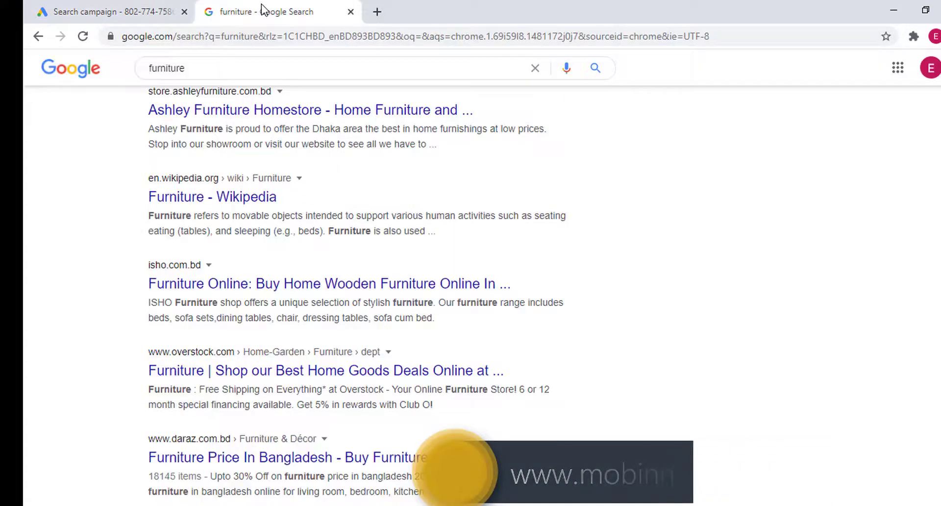
pyautogui.scroll(5, 197, 167)
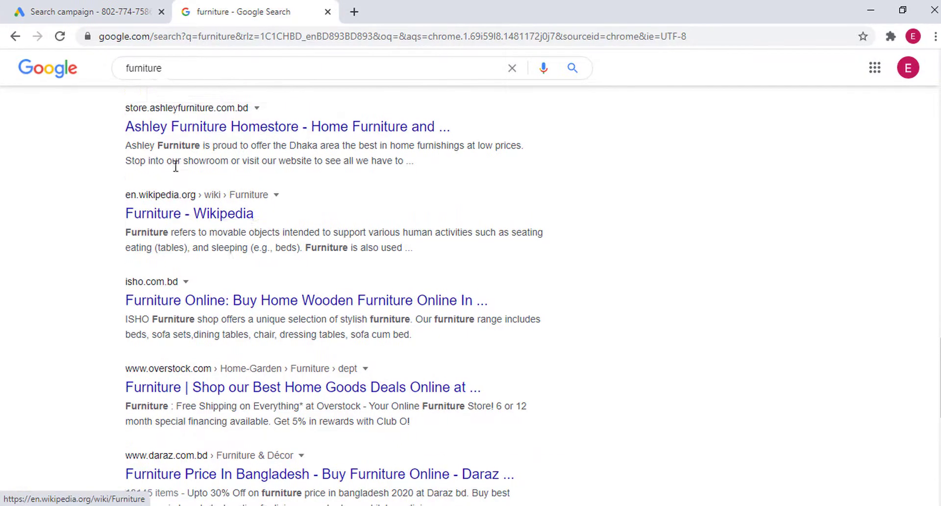
pyautogui.click(114, 8)
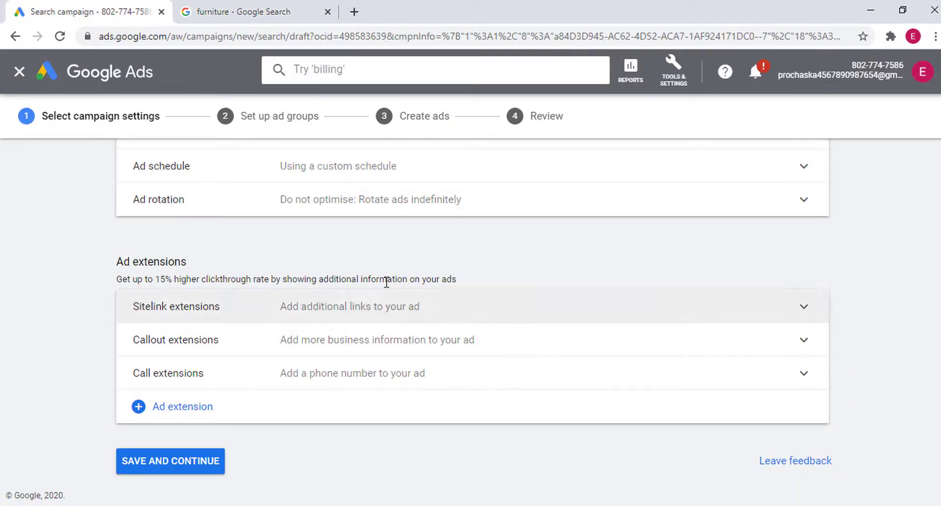
pyautogui.click(269, 12)
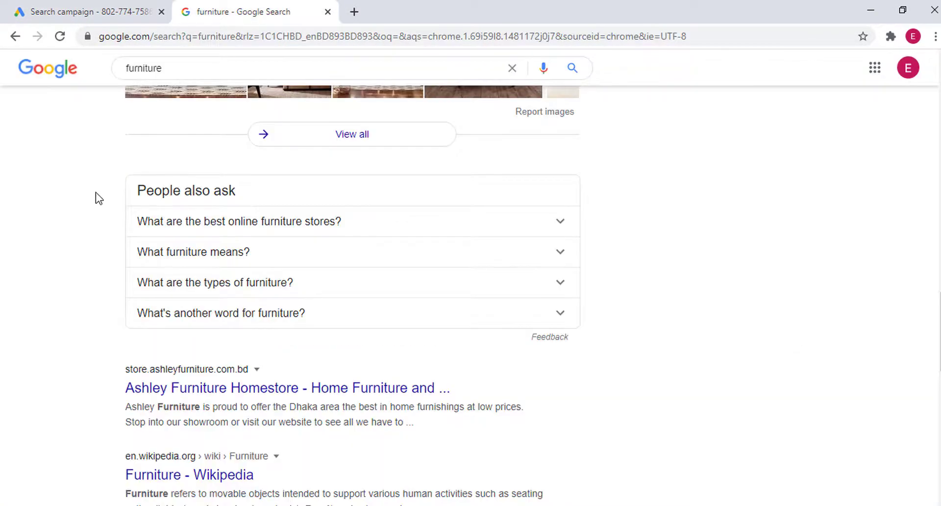
pyautogui.scroll(10, 96, 194)
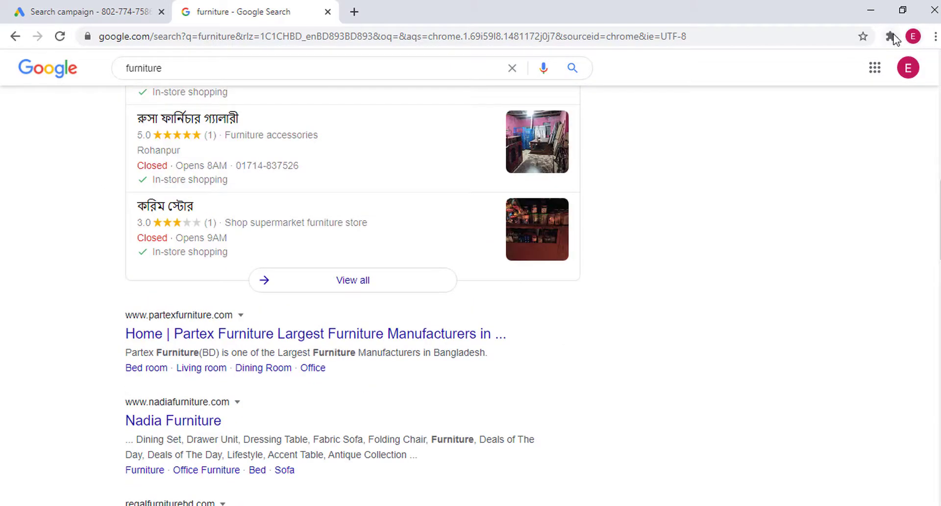
# - Use a browser extension to reload the furniture results from a US location and look over the ads
pyautogui.click(890, 37)
pyautogui.click(781, 133)
pyautogui.click(851, 331)
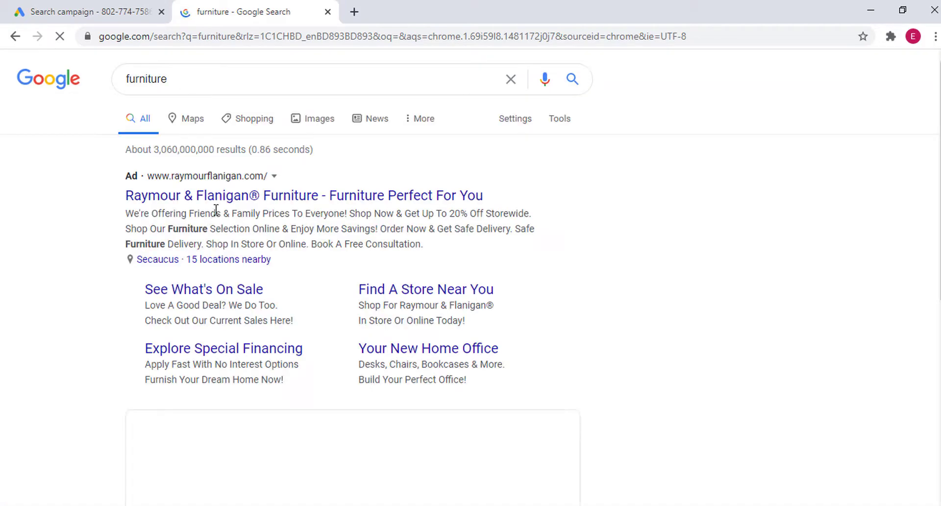
pyautogui.scroll(-10, 220, 201)
pyautogui.scroll(10, 294, 278)
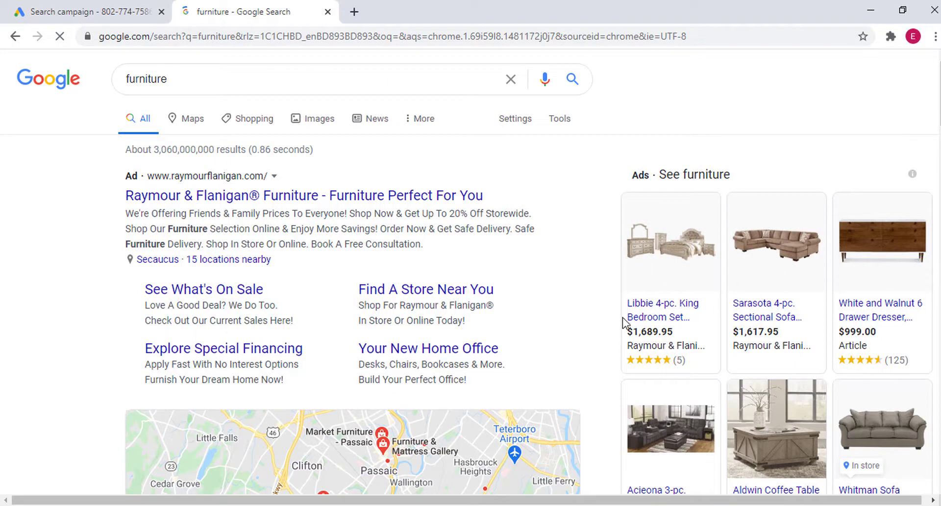
# - Examine the location details in the Raymour & Flanigan ad and look through the furniture results down to the lower ads
pyautogui.scroll(-3, 245, 275)
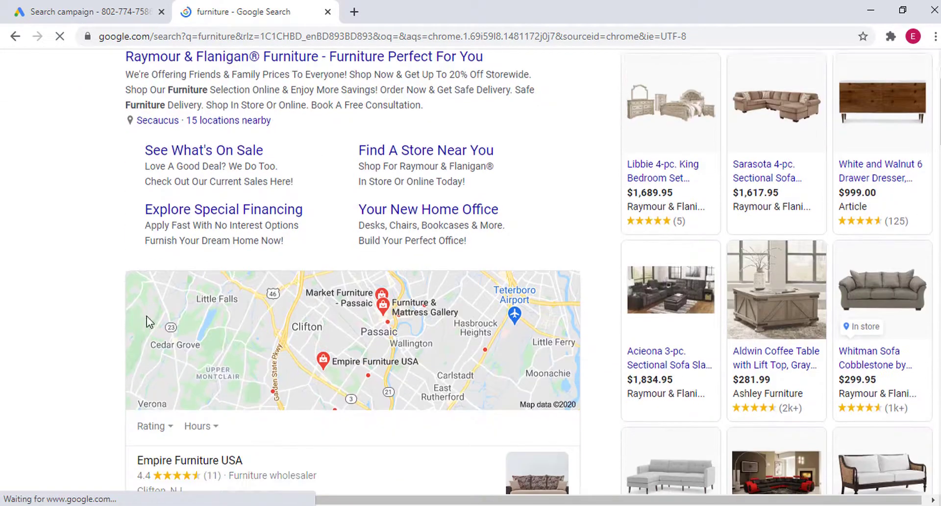
pyautogui.scroll(3, 206, 177)
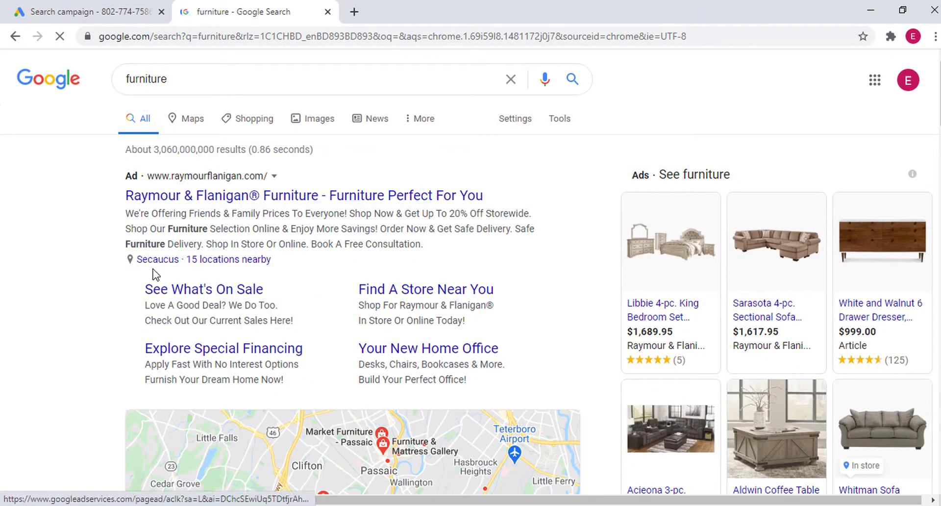
pyautogui.moveTo(137, 214)
pyautogui.mouseDown()
pyautogui.moveTo(304, 245)
pyautogui.moveTo(422, 245)
pyautogui.moveTo(137, 214)
pyautogui.mouseUp()
pyautogui.scroll(-10, 214, 228)
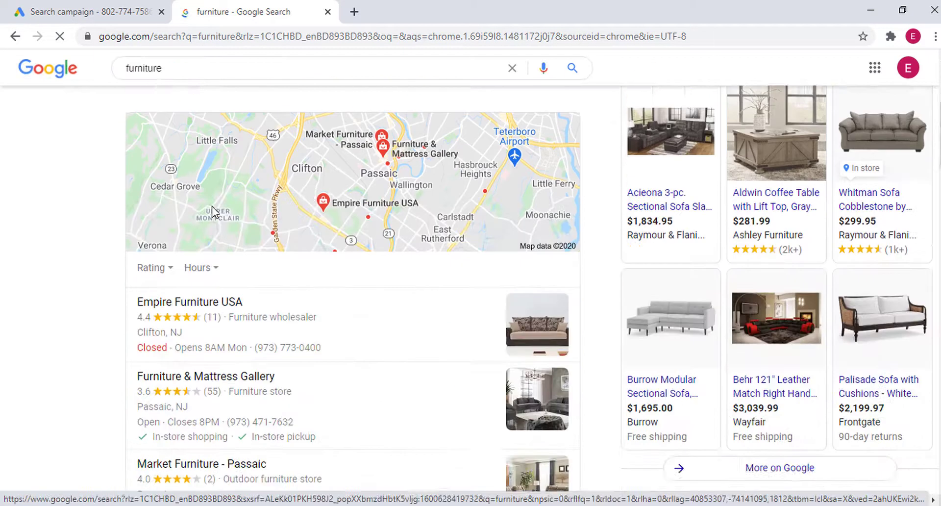
pyautogui.scroll(-15, 179, 140)
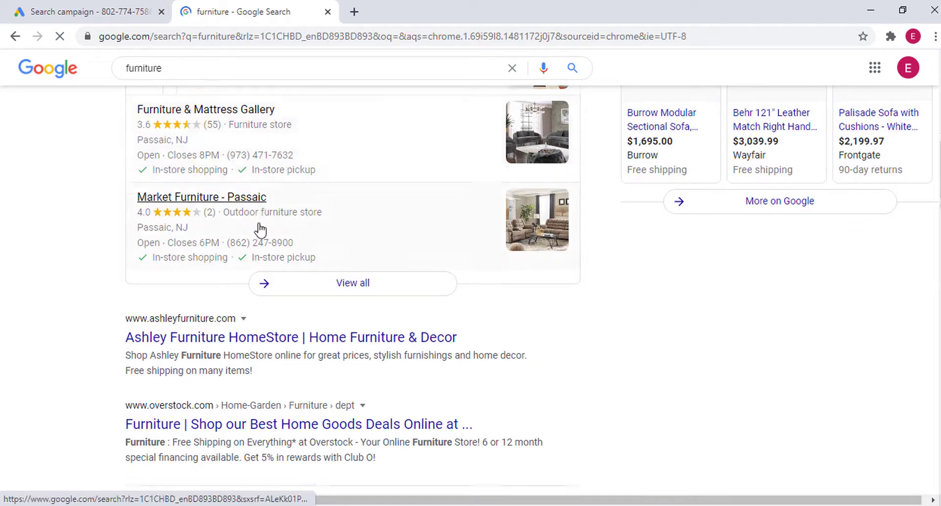
pyautogui.scroll(-20, 156, 227)
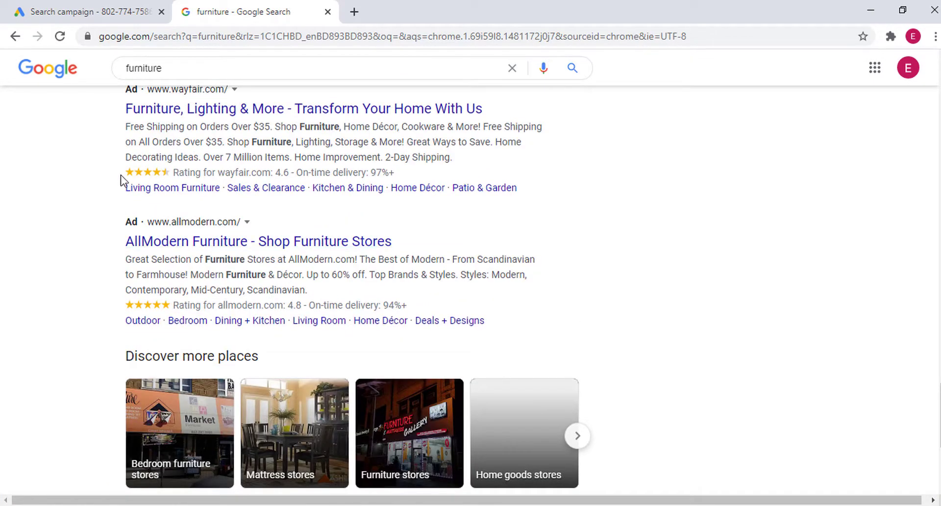
# - Examine the seller ratings and sitelinks in the Wayfair and AllModern ads, and the address and phone details in the Bassett ad
pyautogui.moveTo(168, 175); pyautogui.dragTo(438, 177)
pyautogui.click(441, 179)
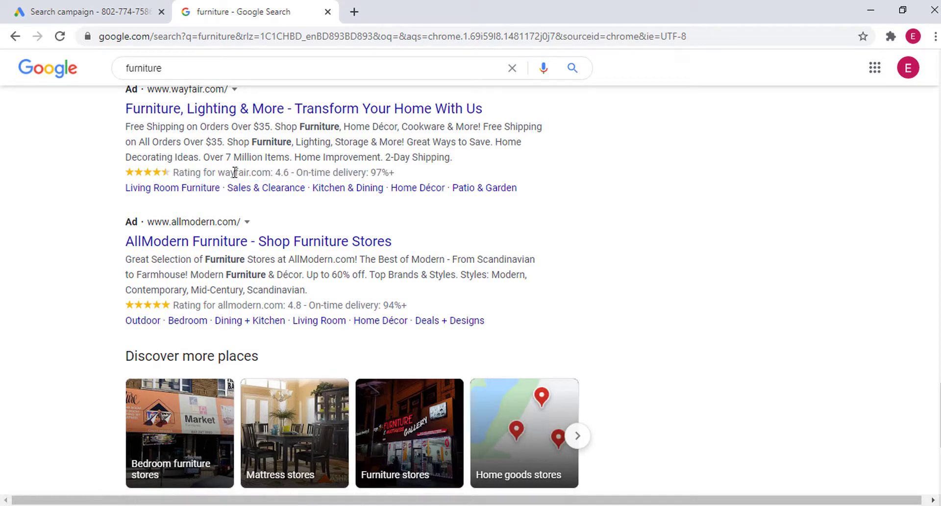
pyautogui.moveTo(234, 172); pyautogui.dragTo(406, 173)
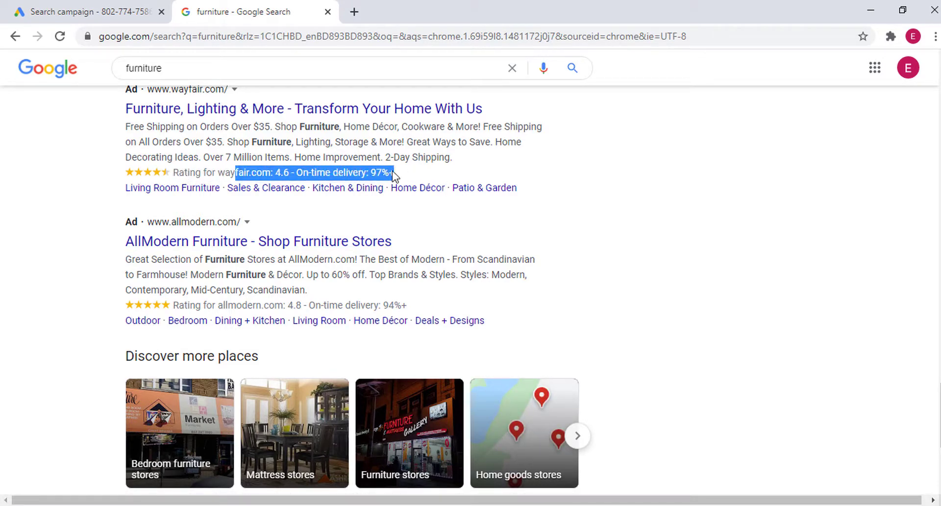
pyautogui.click(563, 219)
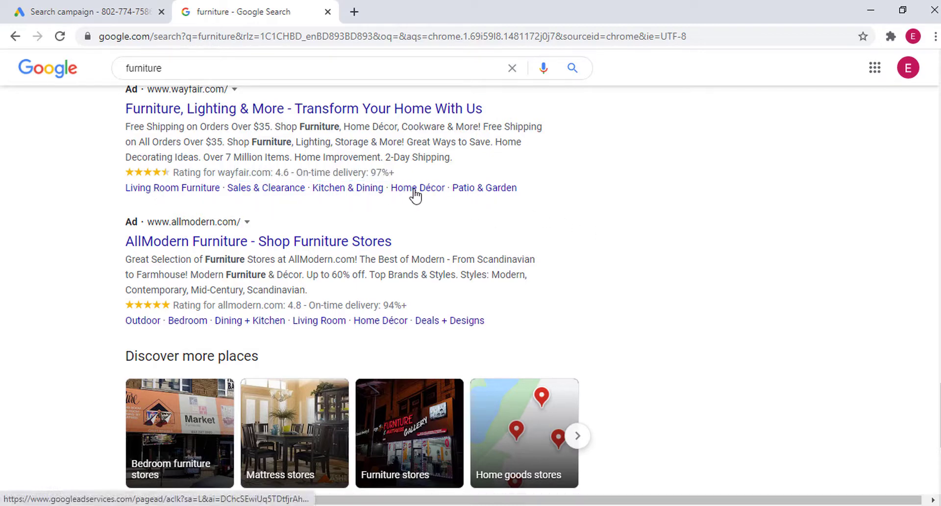
pyautogui.scroll(-1, 374, 225)
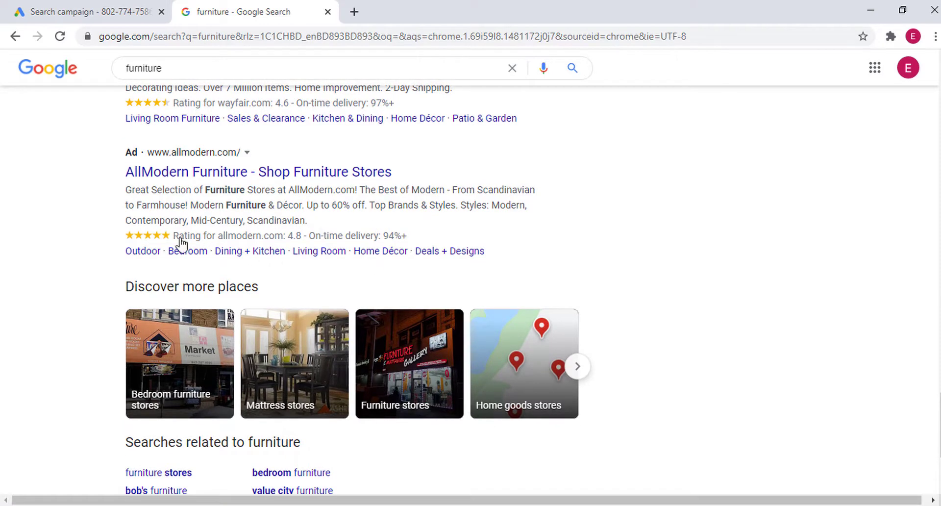
pyautogui.scroll(-3, 349, 237)
pyautogui.scroll(5, 258, 254)
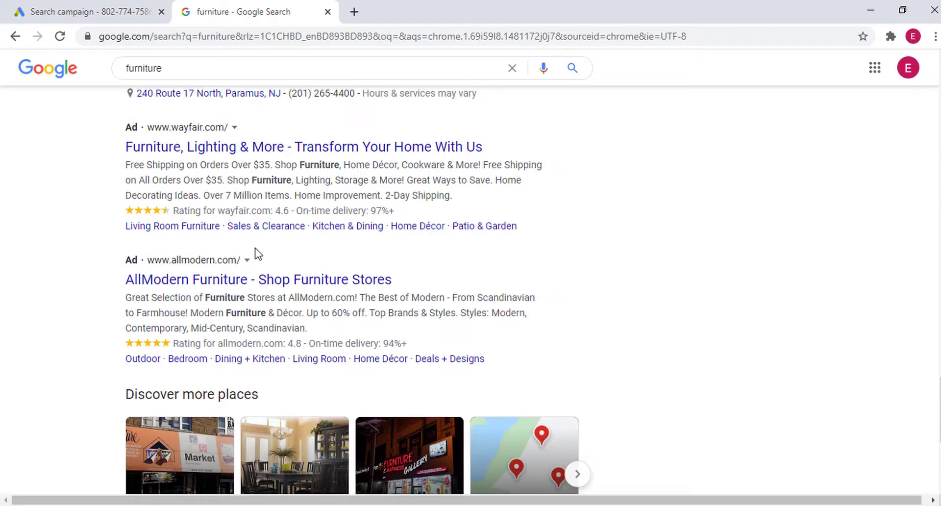
pyautogui.scroll(3, 204, 267)
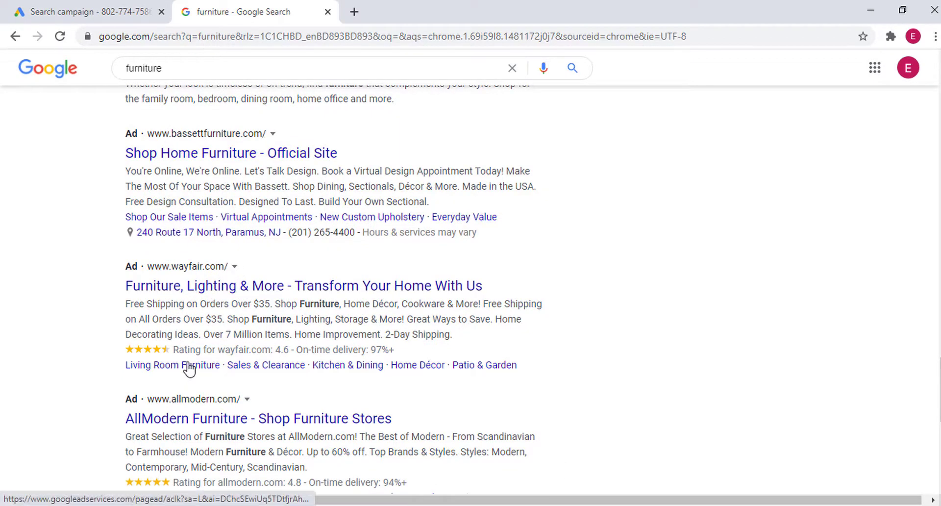
pyautogui.scroll(-1, 186, 370)
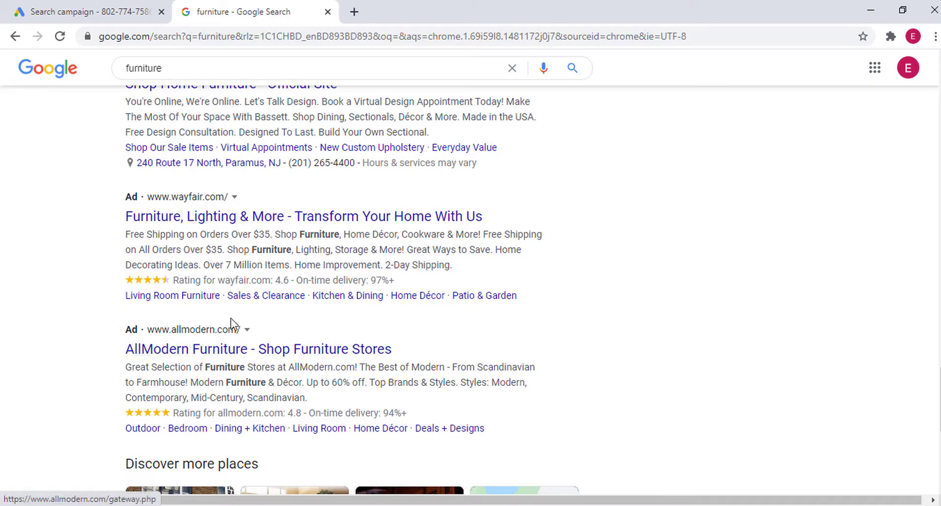
pyautogui.scroll(1, 226, 314)
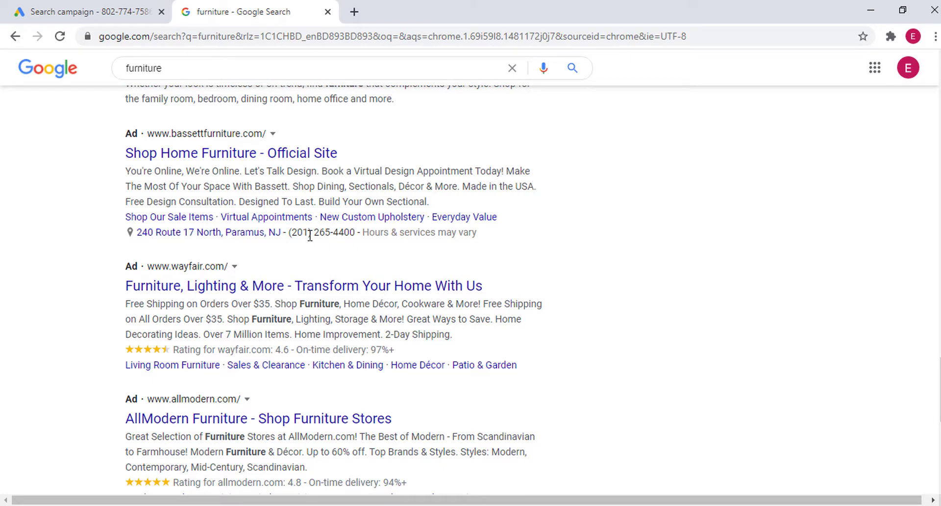
pyautogui.moveTo(289, 231); pyautogui.dragTo(508, 236)
pyautogui.click(508, 235)
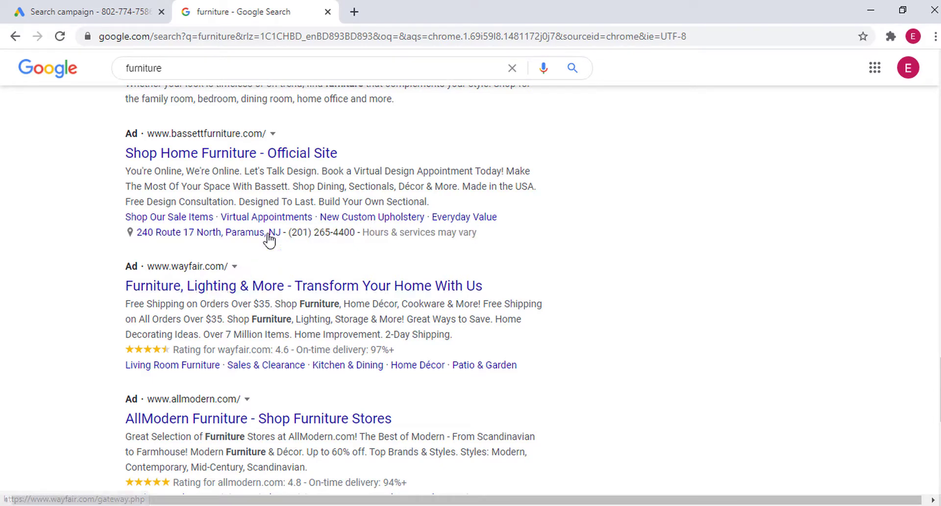
# - Return to the campaign settings and look over the additional ad extension types available
pyautogui.click(112, 9)
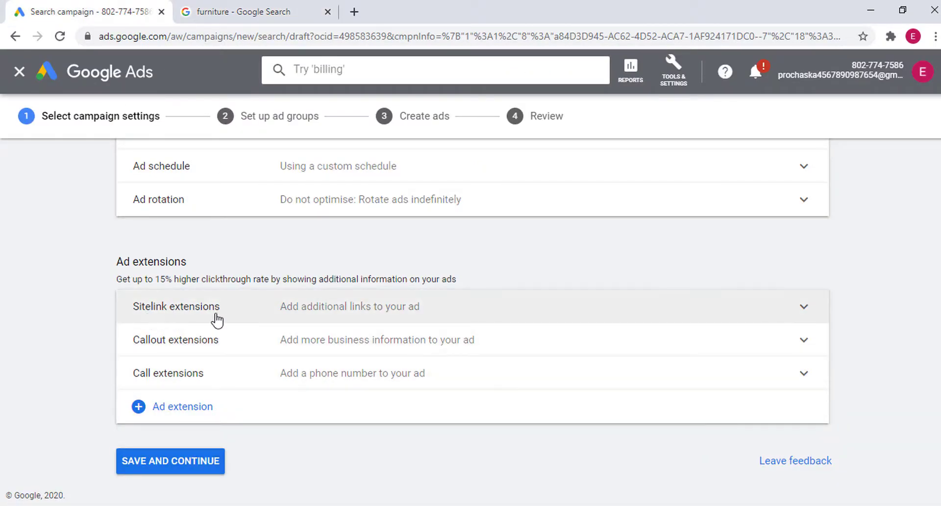
pyautogui.click(176, 409)
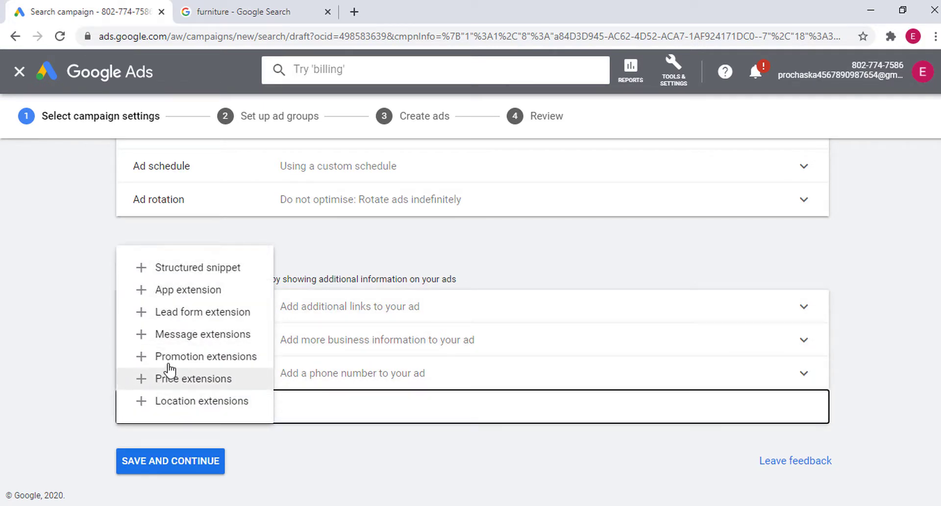
pyautogui.click(3, 334)
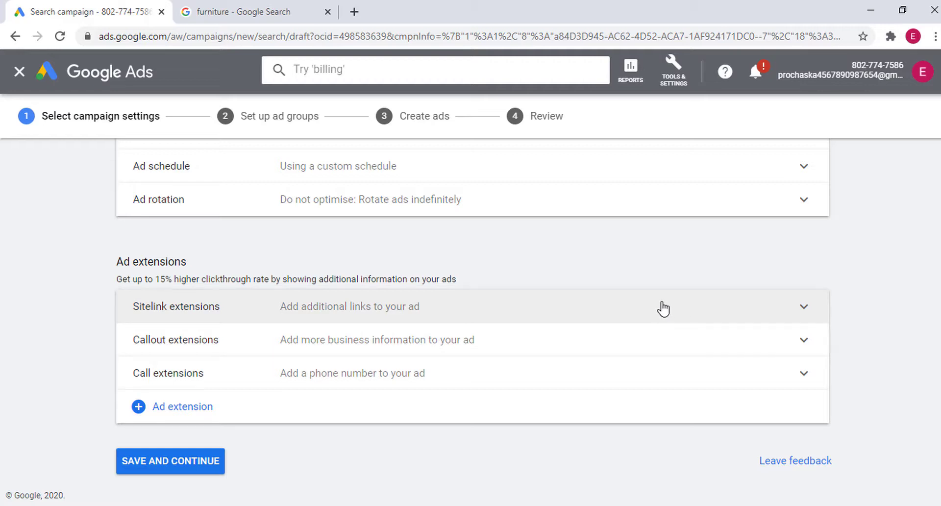
# - Expand Sitelink extensions, start a new sitelink extension, and compare its form with the furniture ads
pyautogui.click(710, 315)
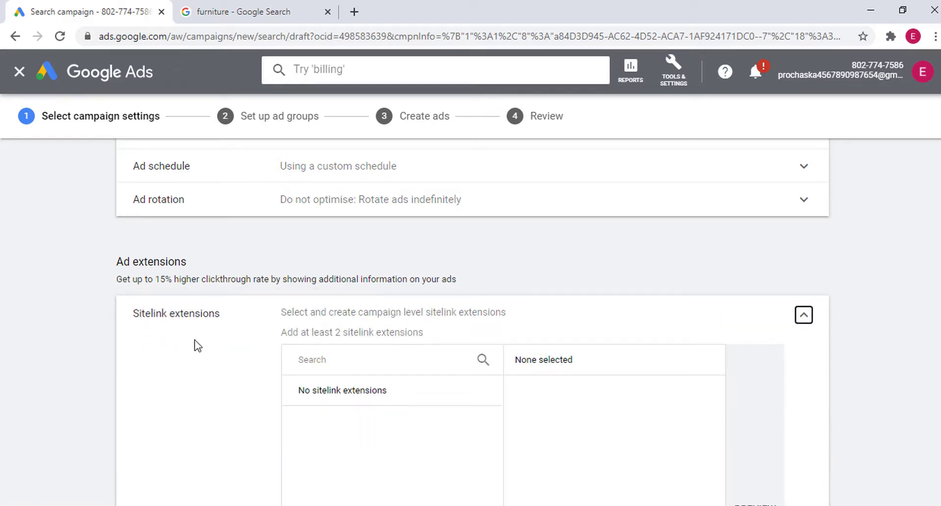
pyautogui.scroll(-3, 377, 335)
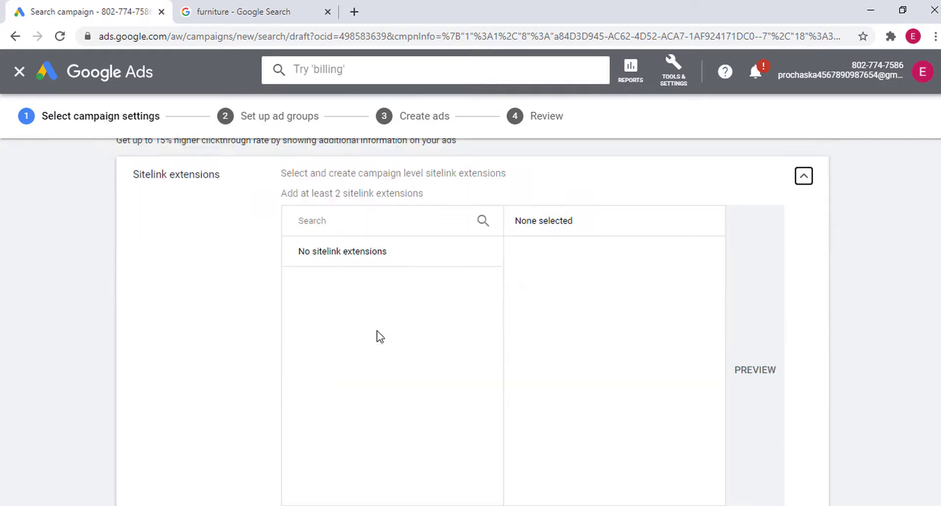
pyautogui.scroll(-3, 485, 254)
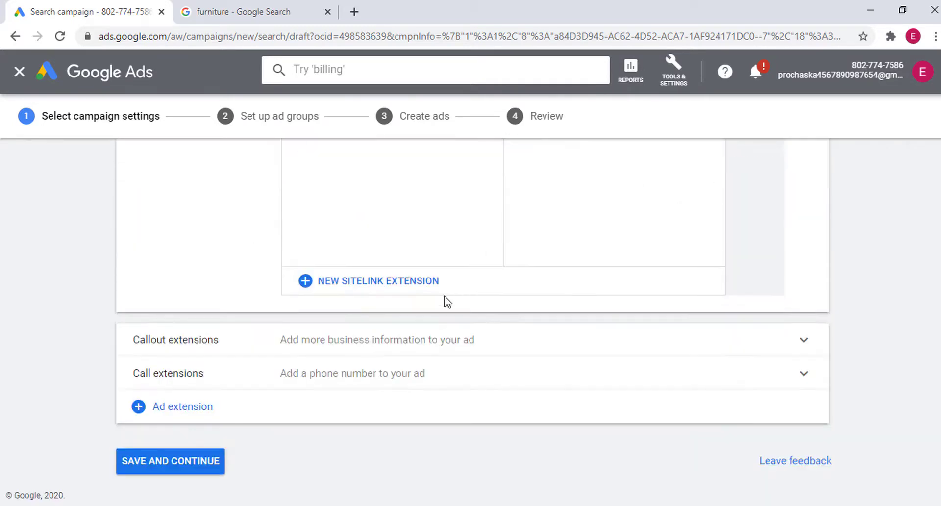
pyautogui.scroll(5, 521, 319)
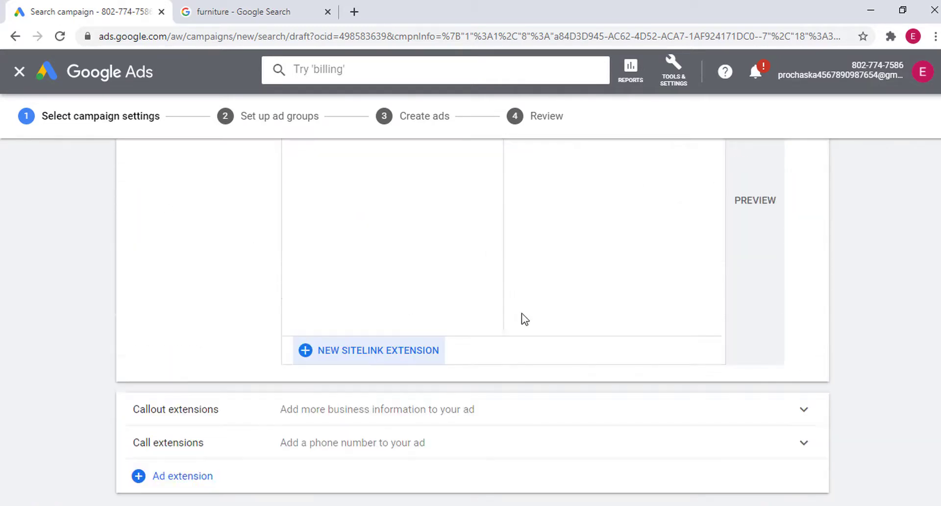
pyautogui.scroll(-4, 686, 290)
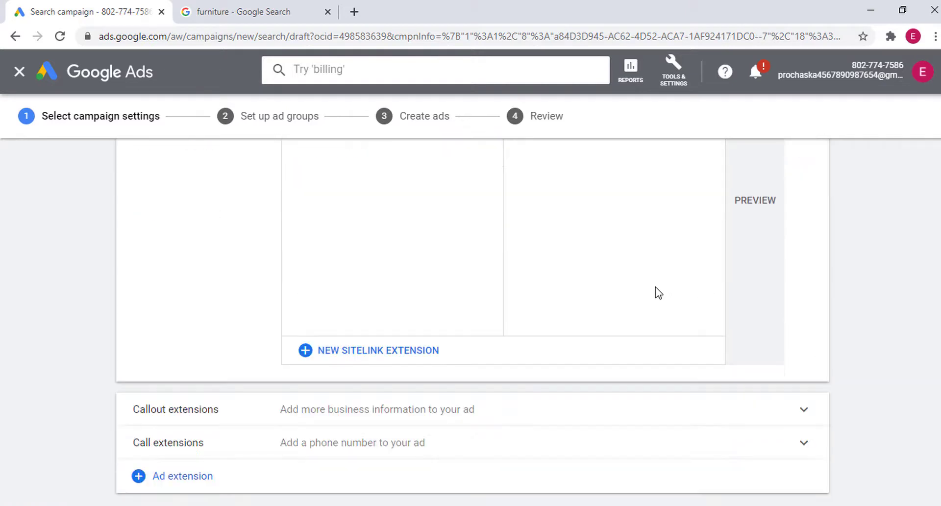
pyautogui.click(357, 350)
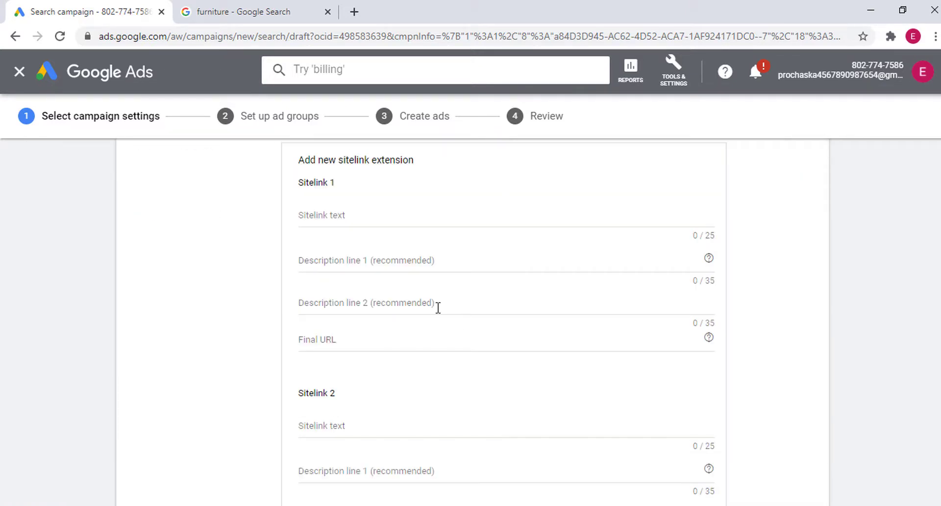
pyautogui.scroll(1, 431, 319)
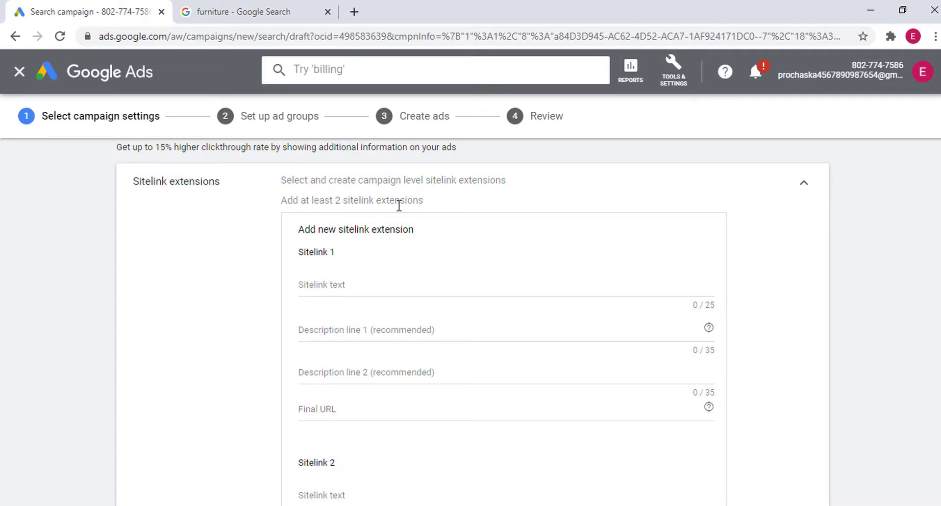
pyautogui.click(264, 5)
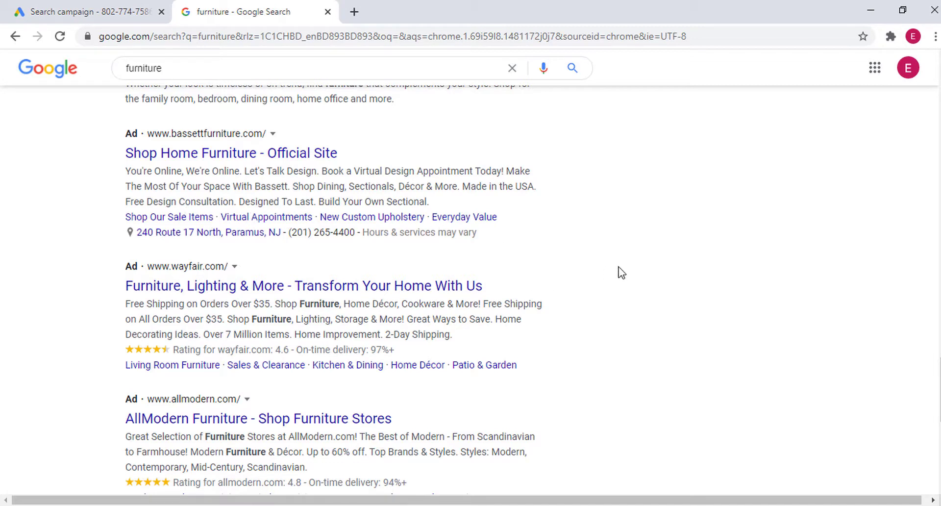
pyautogui.click(117, 6)
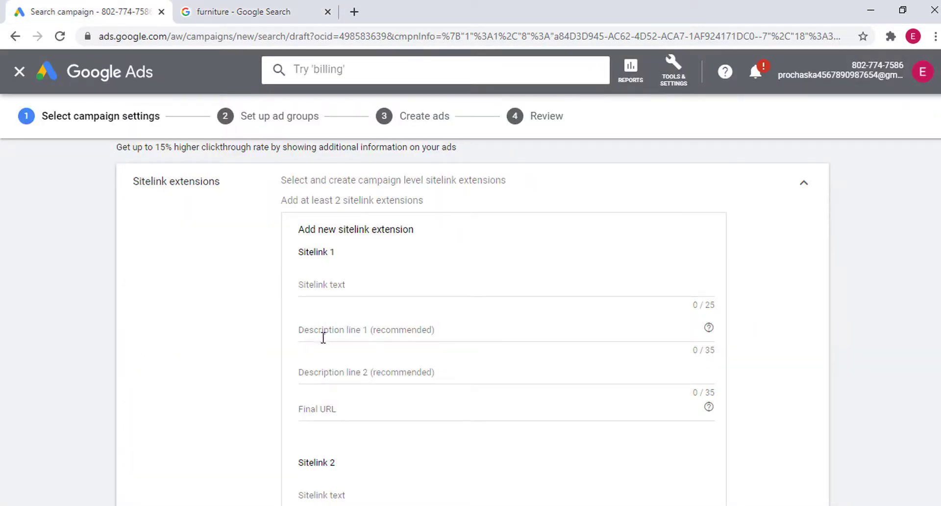
pyautogui.click(337, 286)
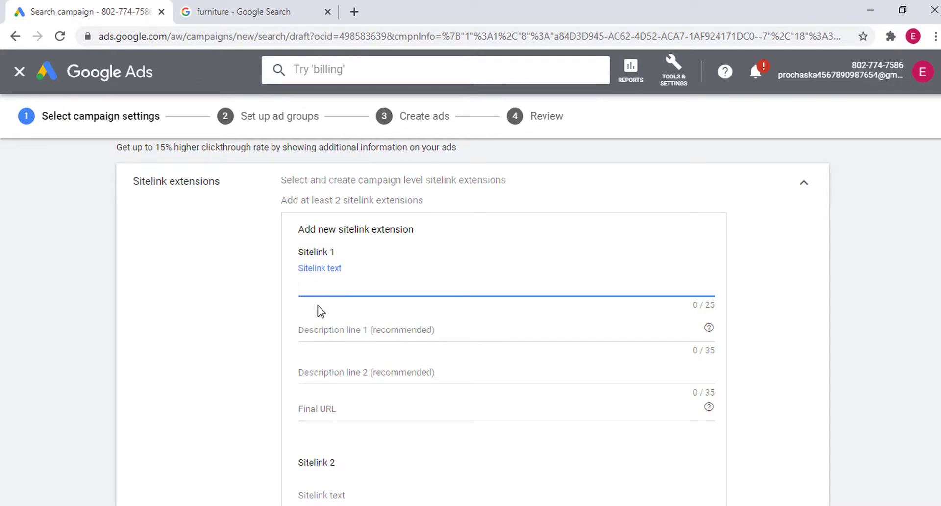
# - Open the blog's blood-pressure-monitor.html article in a new browser tab and copy its title
pyautogui.click(354, 12)
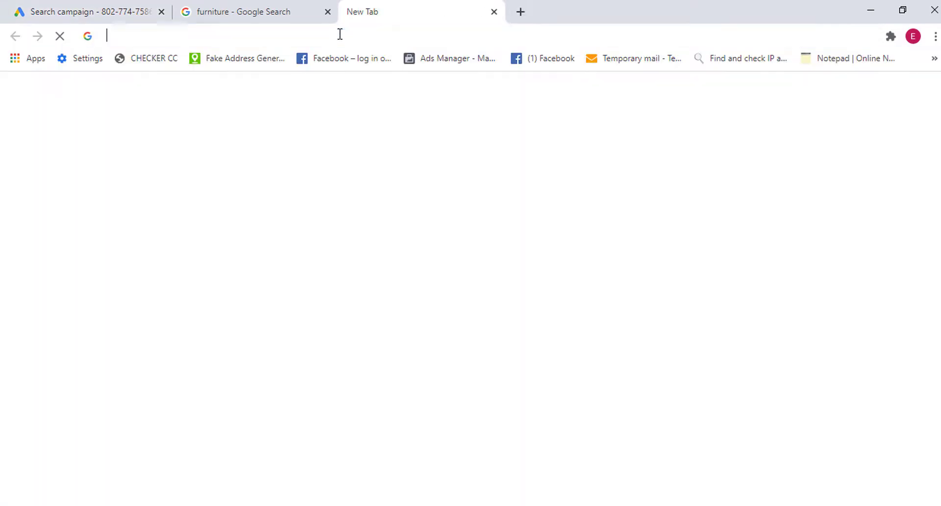
pyautogui.click(338, 33)
pyautogui.write('m')
pyautogui.click(341, 71)
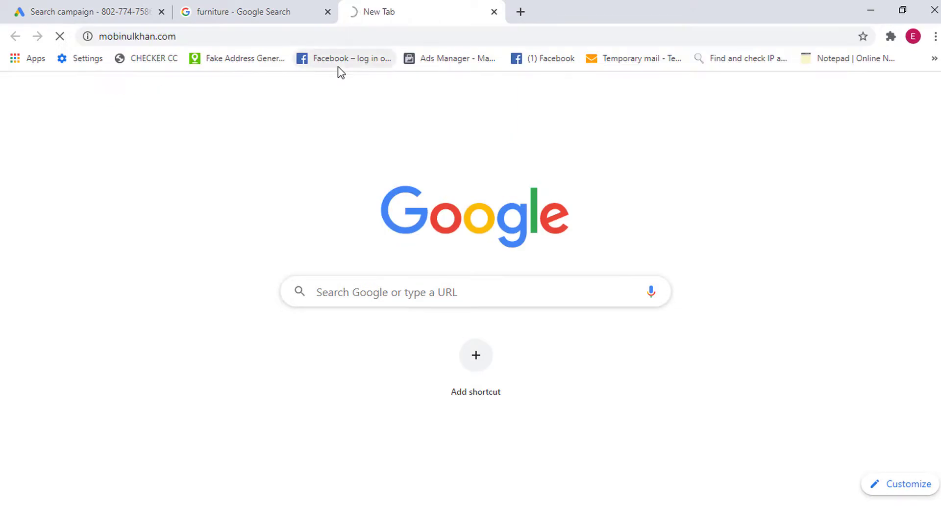
pyautogui.moveTo(109, 231); pyautogui.dragTo(395, 227)
pyautogui.hotkey('ctrl', 'c')
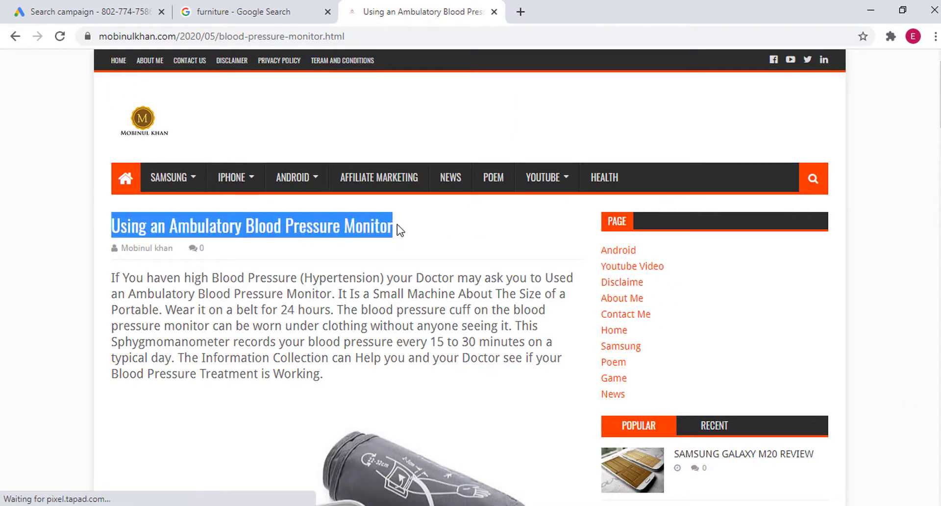
pyautogui.rightClick(376, 227)
pyautogui.click(392, 241)
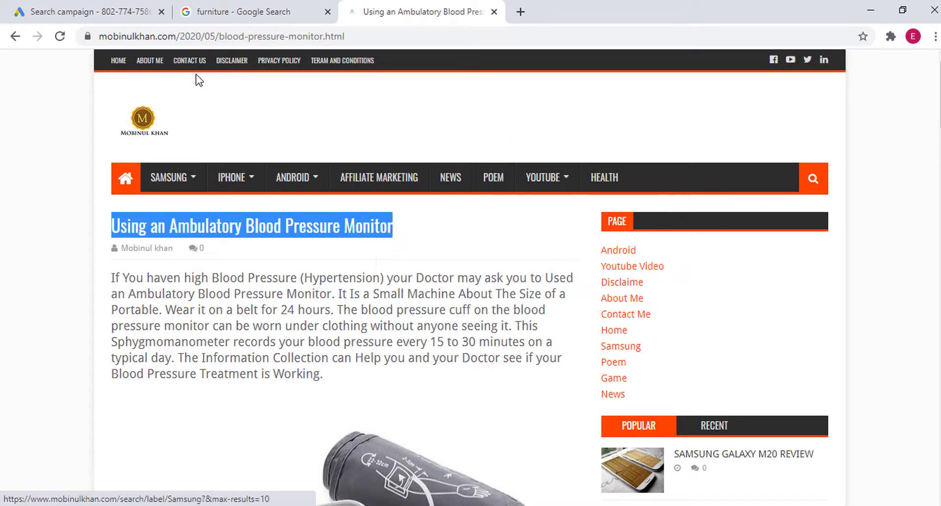
# - Paste the copied title as Sitelink 1's text in the campaign and shorten it to "Using an Ambulatory"
pyautogui.click(74, 4)
pyautogui.click(310, 284)
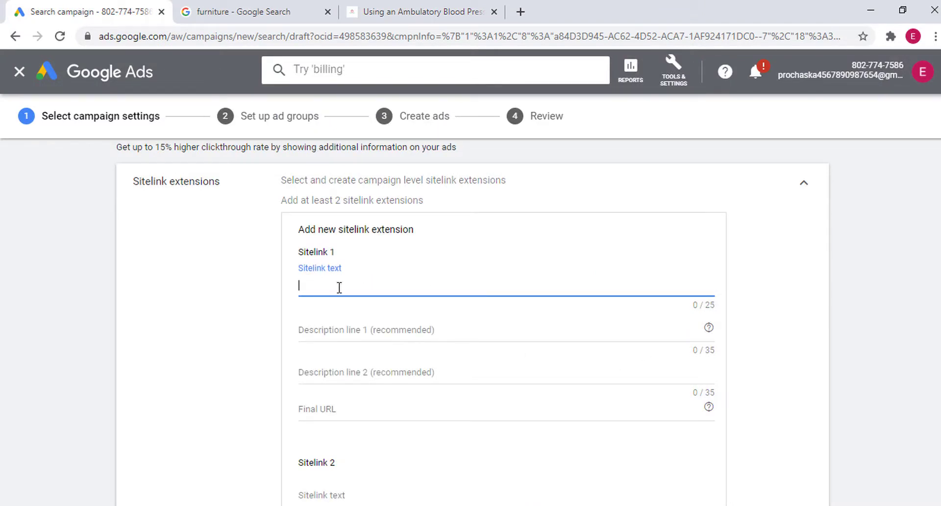
pyautogui.hotkey('ctrl', 'v')
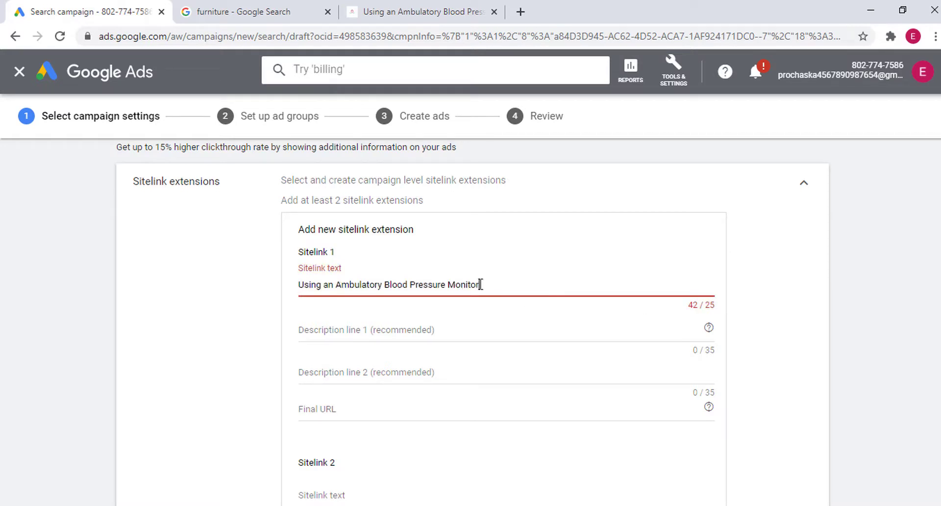
pyautogui.moveTo(482, 284); pyautogui.dragTo(397, 289)
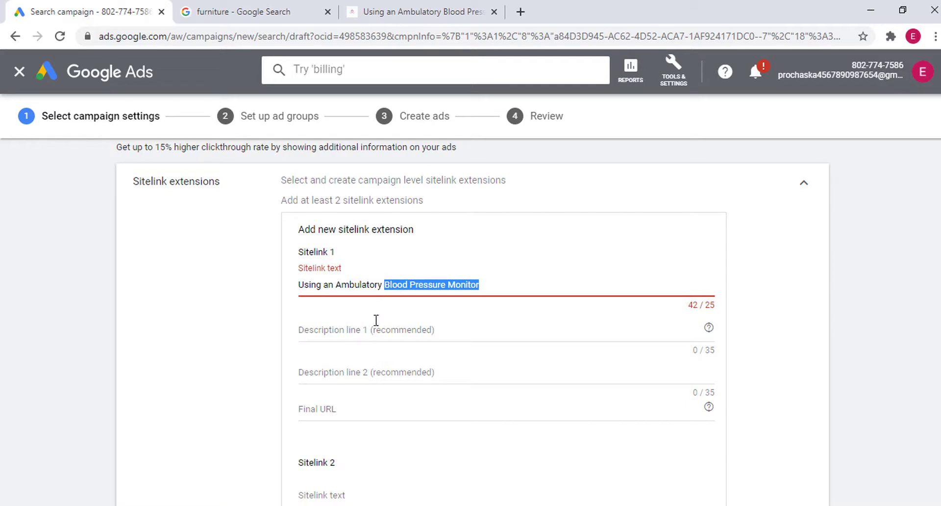
pyautogui.press('BackSpace')
pyautogui.click(350, 333)
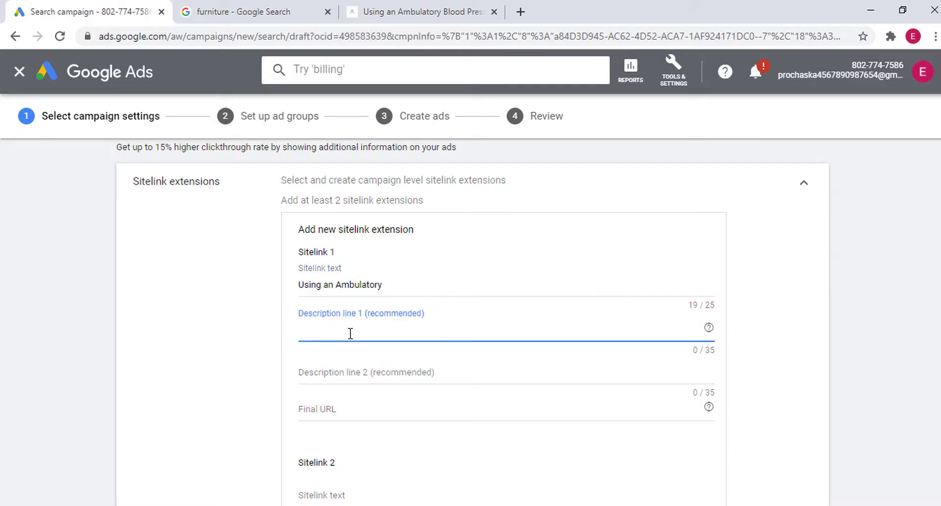
# - Set both description lines of Sitelink 1 to "Blood Pressure Monitor"
pyautogui.write('Blood Pressure Monitor')
pyautogui.click(228, 328)
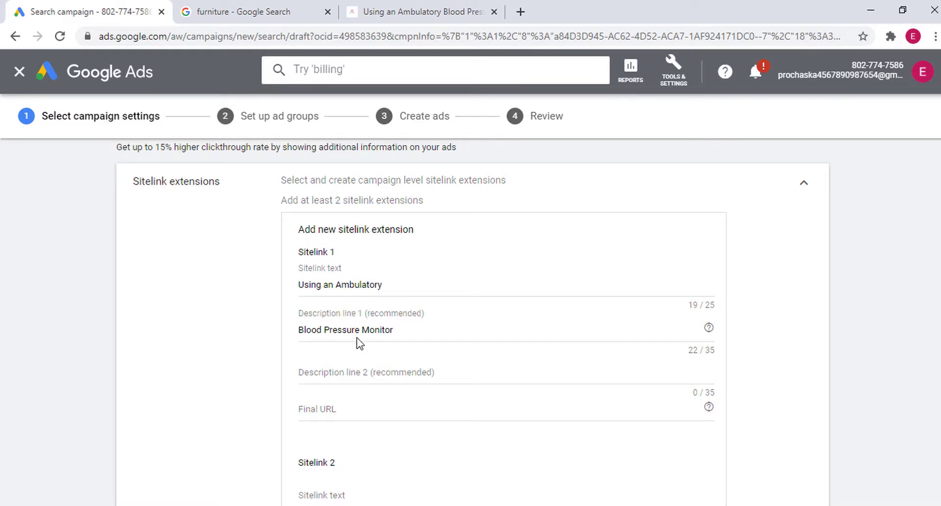
pyautogui.click(371, 373)
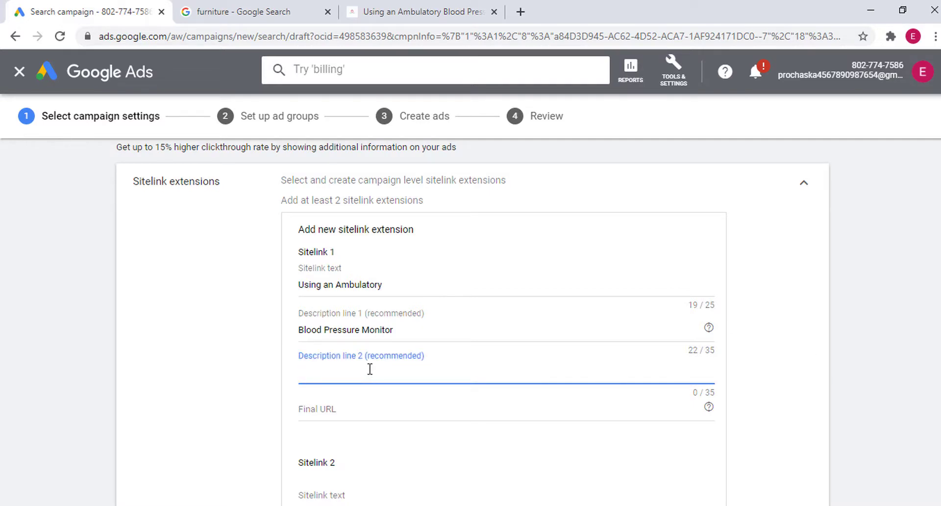
pyautogui.write('Blood Pressure Monitor')
pyautogui.click(248, 366)
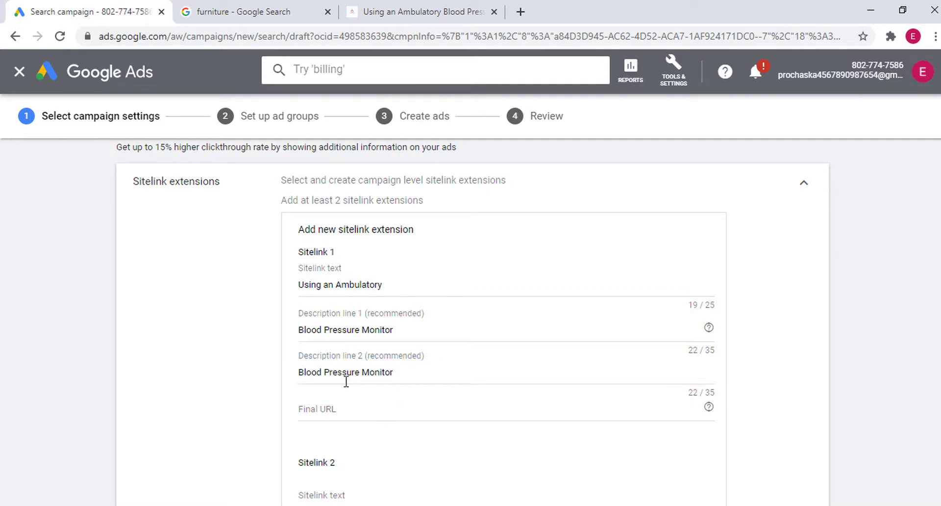
# - Copy the blood-pressure-monitor.html article's web address from its browser tab and paste it as Sitelink 1's final URL
pyautogui.click(334, 421)
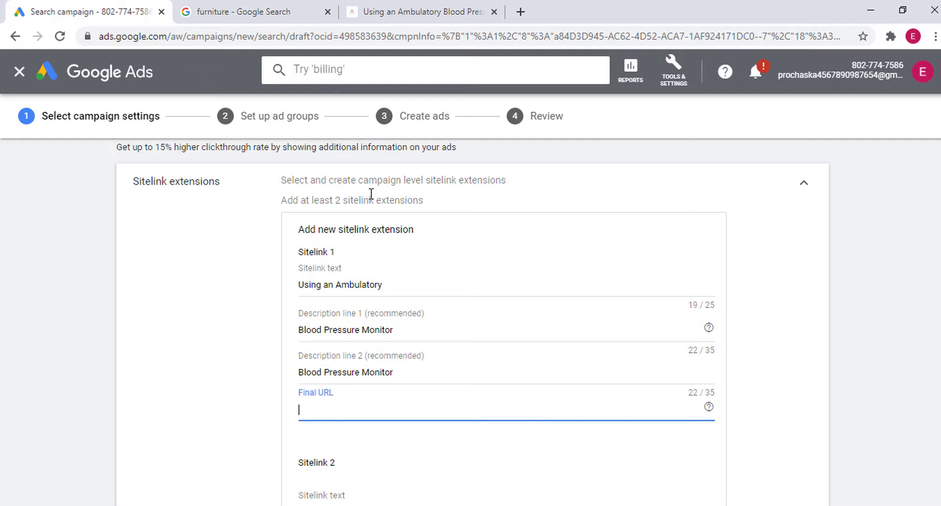
pyautogui.click(428, 21)
pyautogui.click(223, 32)
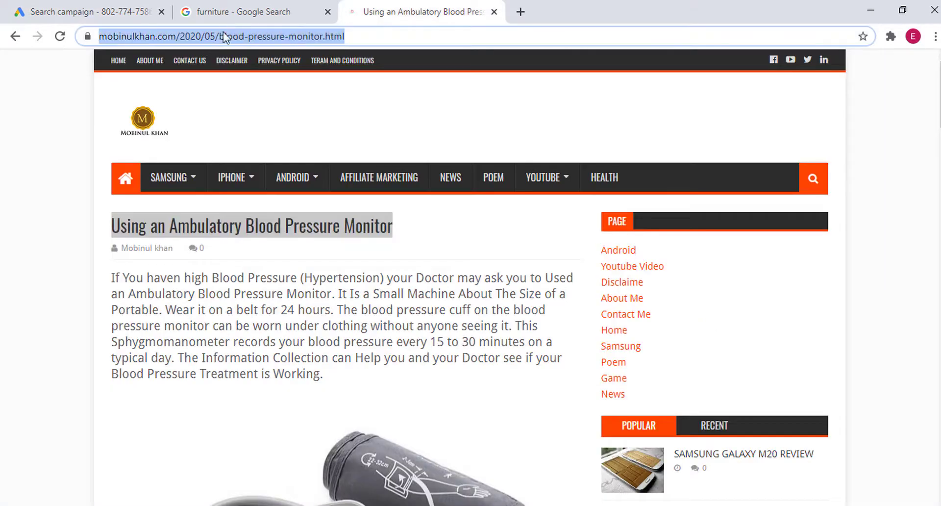
pyautogui.rightClick(223, 33)
pyautogui.click(260, 108)
pyautogui.click(228, 13)
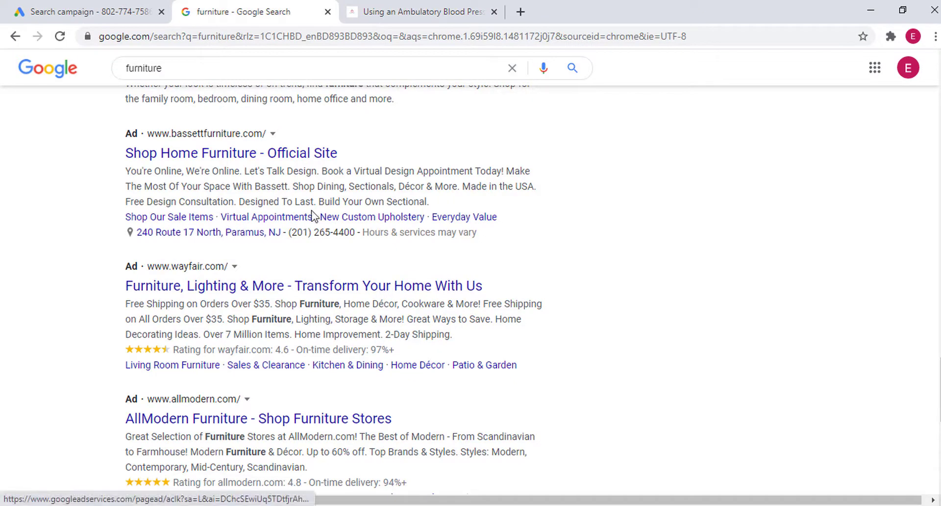
pyautogui.click(110, 10)
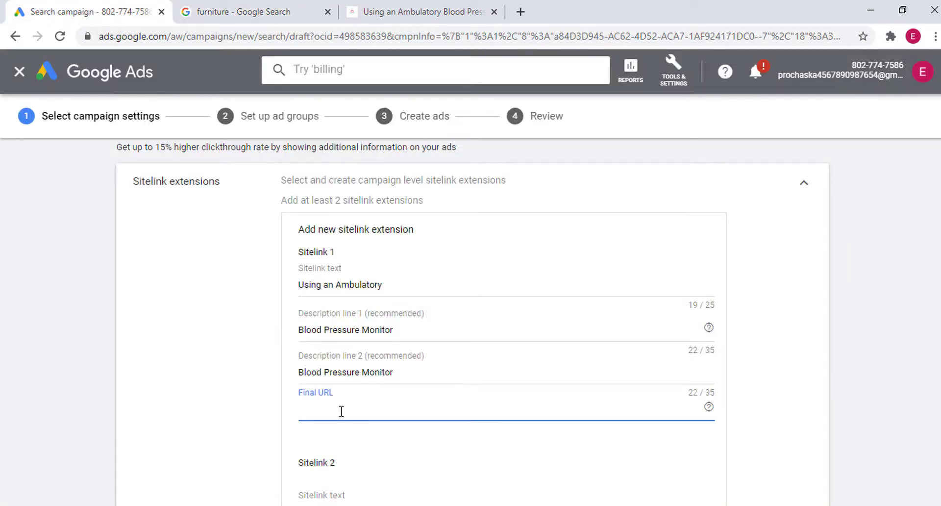
pyautogui.hotkey('ctrl', 'v')
pyautogui.click(759, 417)
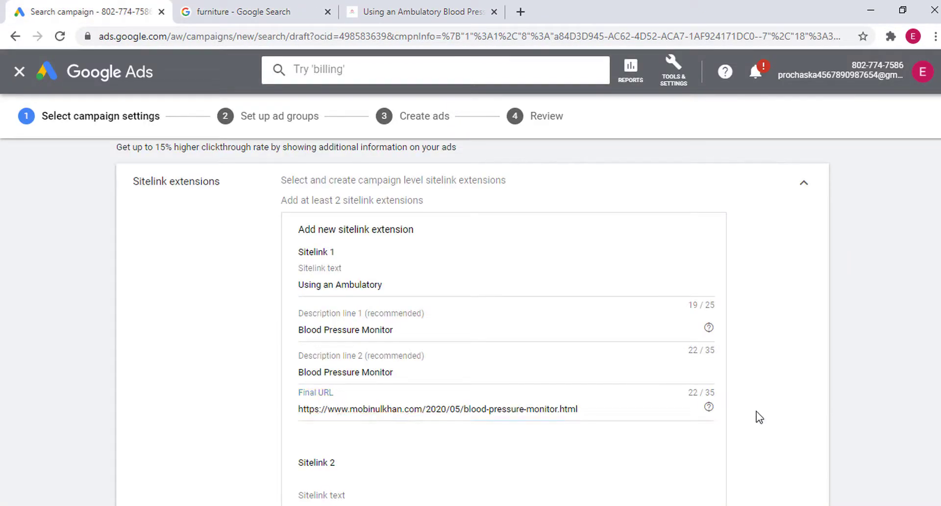
# - Reuse "Blood Pressure Monitor" from Sitelink 1 as Sitelink 2's text and description line 1
pyautogui.scroll(-4, 390, 370)
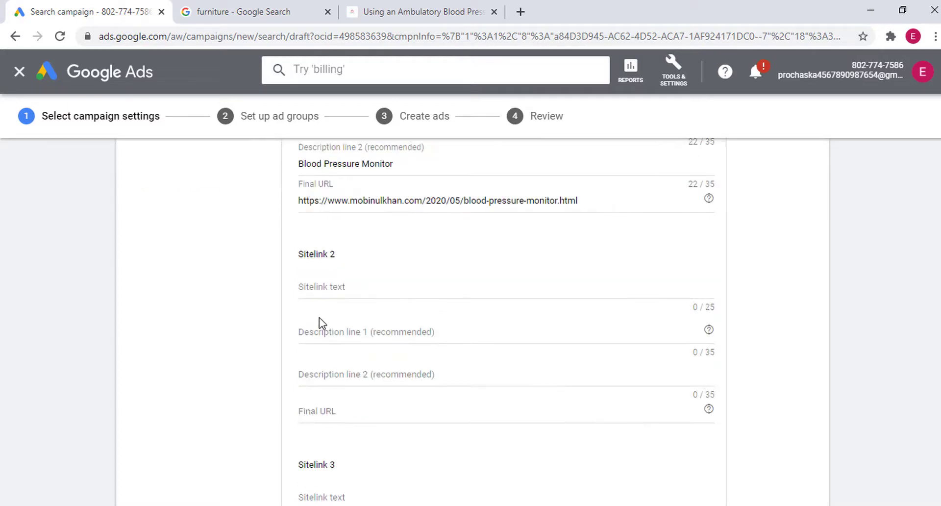
pyautogui.click(328, 289)
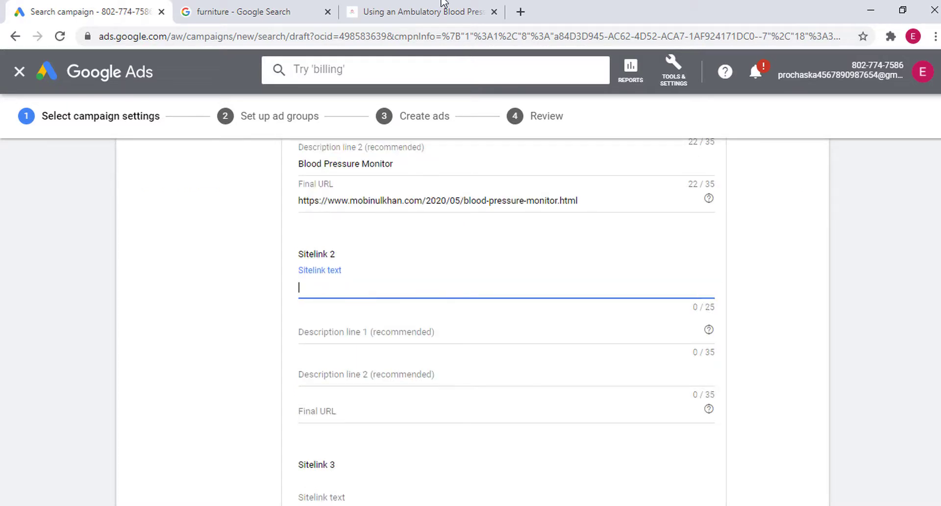
pyautogui.tripleClick(341, 163)
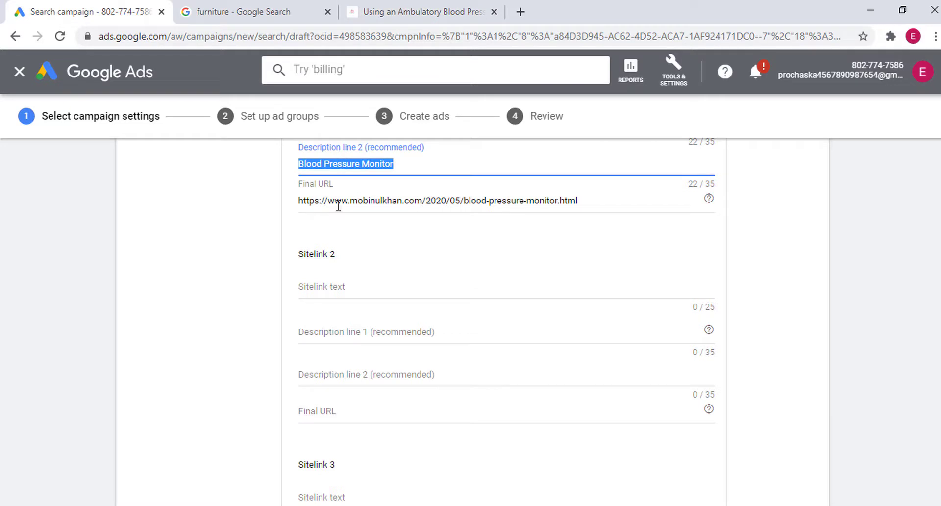
pyautogui.click(334, 290)
pyautogui.hotkey('ctrl', 'v')
pyautogui.click(337, 332)
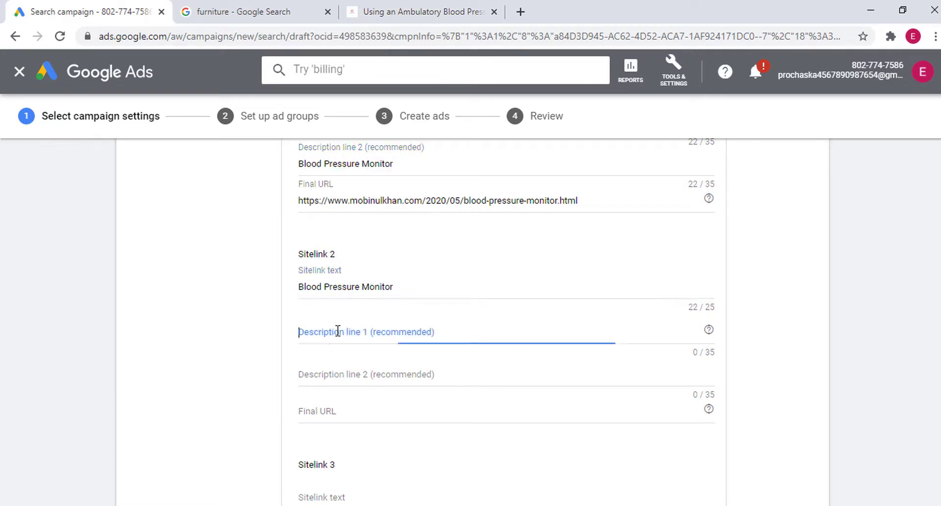
pyautogui.hotkey('ctrl', 'v')
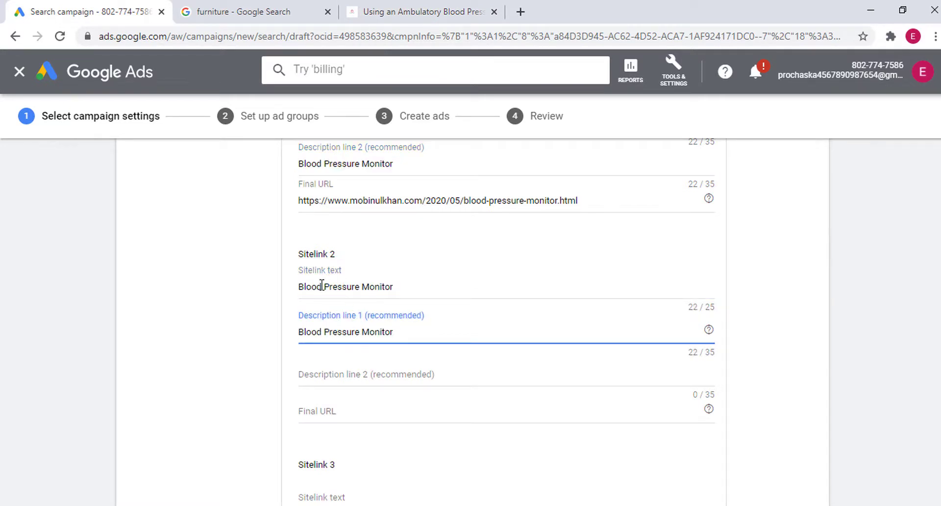
# - Set Sitelink 2's description line 2 to "Blood Pressure Monitor" and its final URL to the blog's home page
pyautogui.click(348, 375)
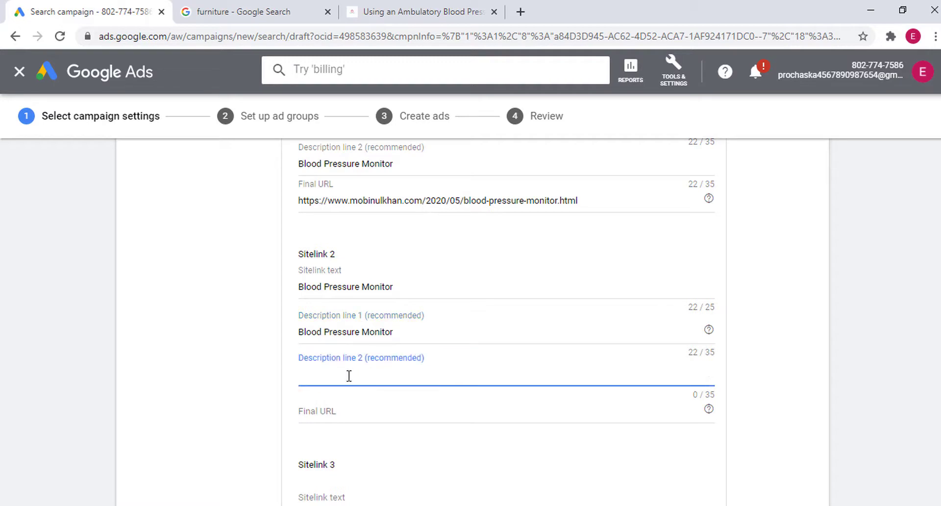
pyautogui.hotkey('ctrl', 'v')
pyautogui.click(220, 373)
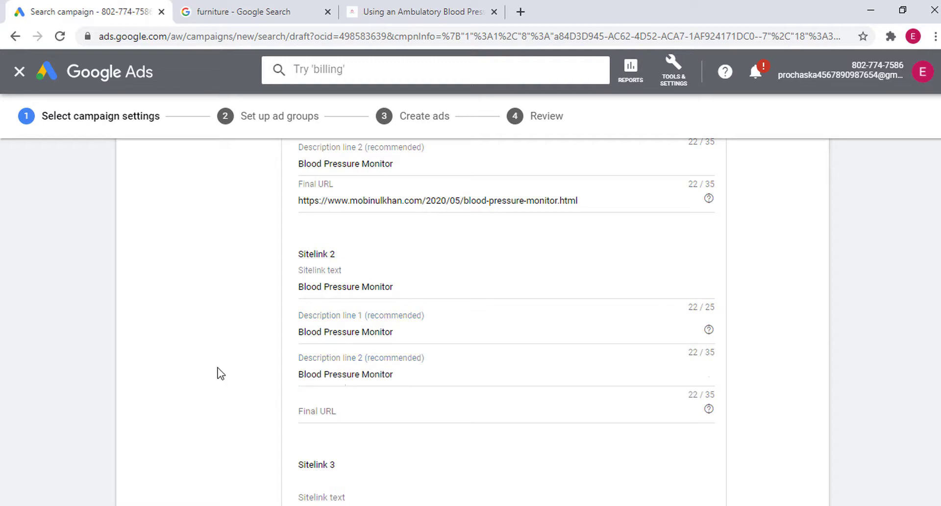
pyautogui.click(349, 415)
pyautogui.click(392, 198)
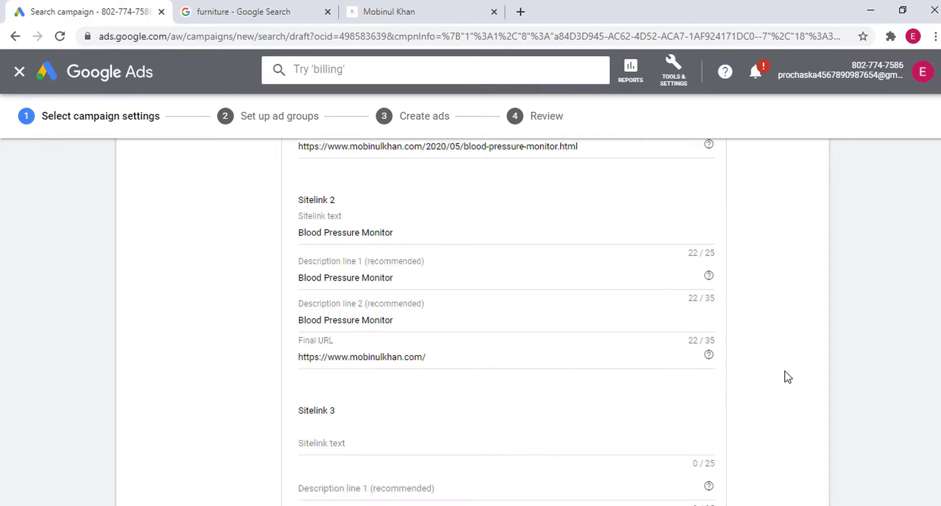
# - Review the completed sitelink form, leave the remaining sitelinks blank, and save the new sitelink extensions
pyautogui.scroll(3, 789, 377)
pyautogui.scroll(-3, 760, 377)
pyautogui.scroll(-4, 325, 280)
pyautogui.scroll(-3, 365, 281)
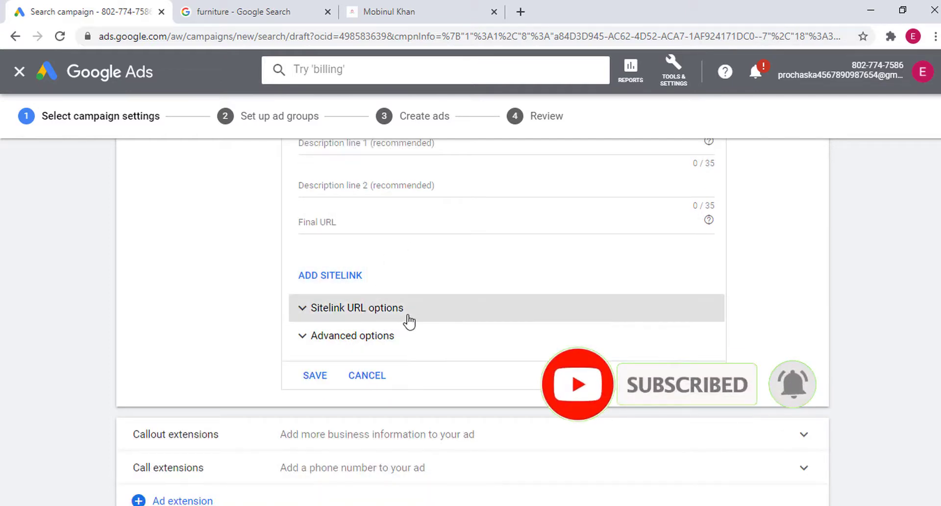
pyautogui.scroll(1, 409, 321)
pyautogui.click(315, 444)
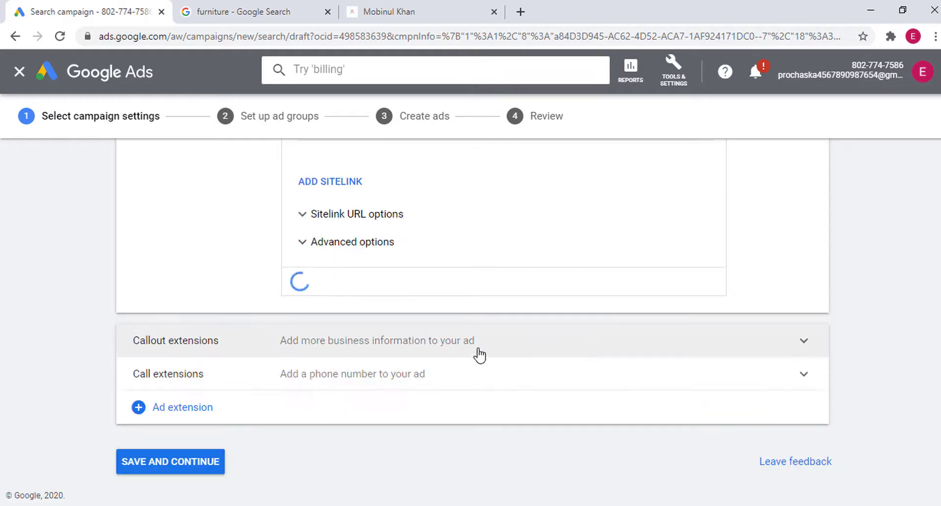
# - Preview the sitelinks in the mobile and desktop ad layouts and compare them with the live furniture ads
pyautogui.scroll(3, 588, 338)
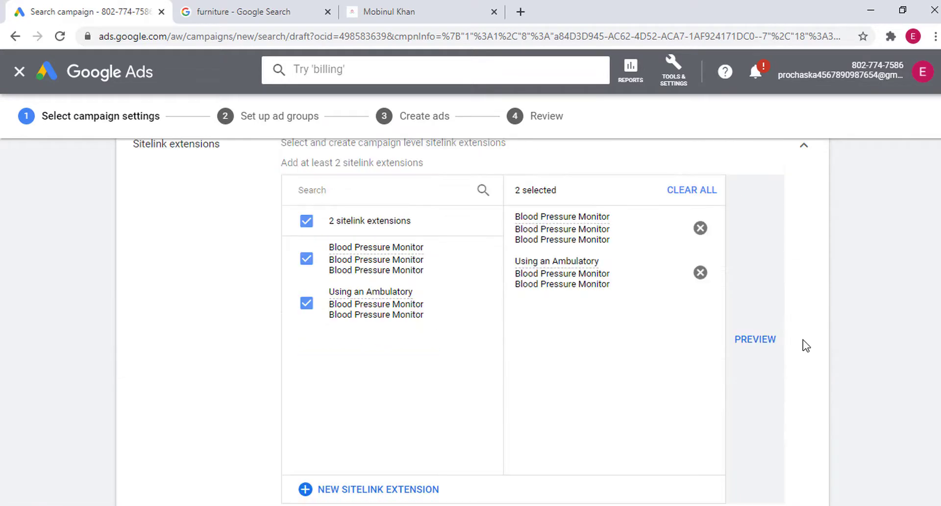
pyautogui.click(756, 343)
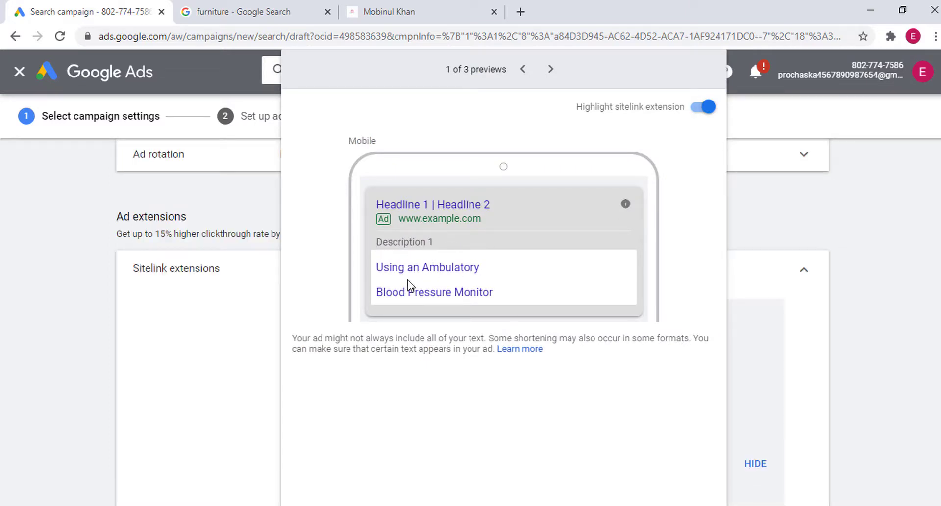
pyautogui.click(551, 70)
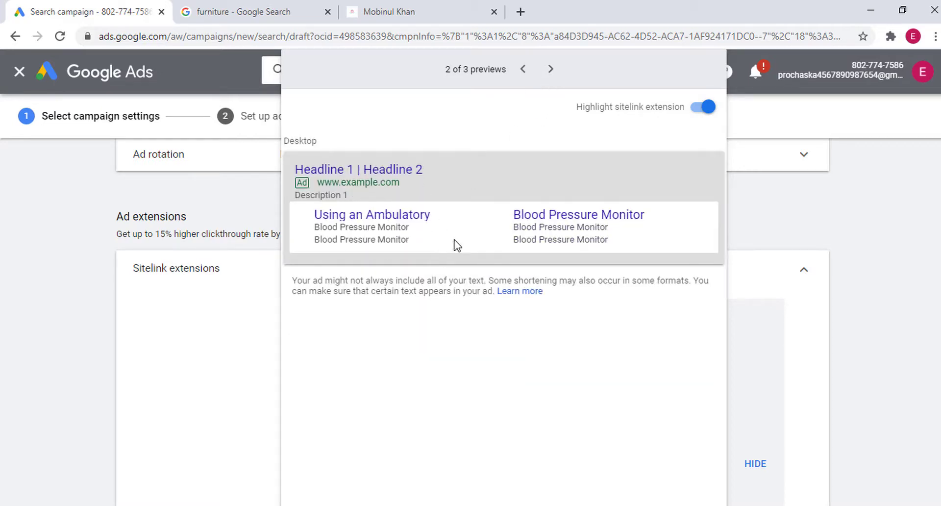
pyautogui.click(277, 9)
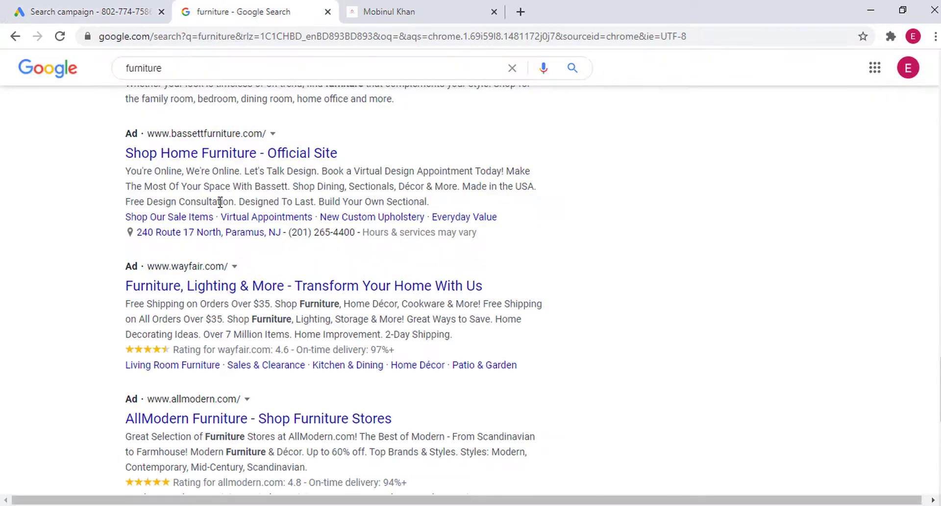
pyautogui.click(117, 10)
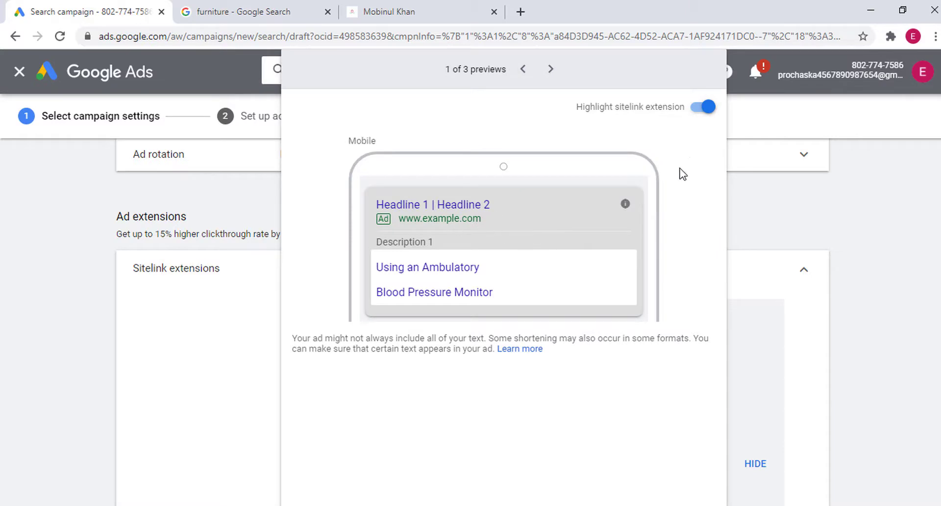
# - Check the mobile ad preview with sitelink highlighting turned off and back on, and close the preview
pyautogui.click(695, 108)
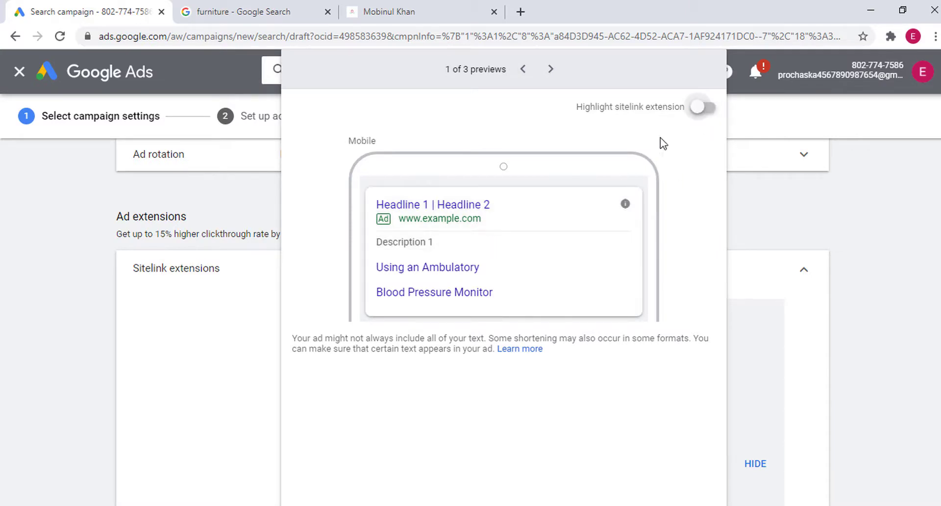
pyautogui.click(705, 109)
pyautogui.scroll(4, 750, 228)
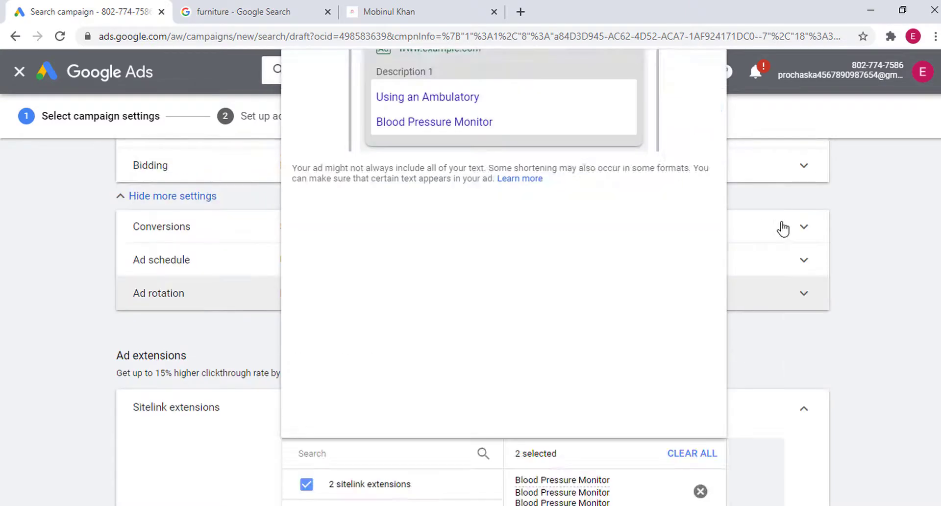
pyautogui.scroll(8, 869, 192)
pyautogui.click(877, 219)
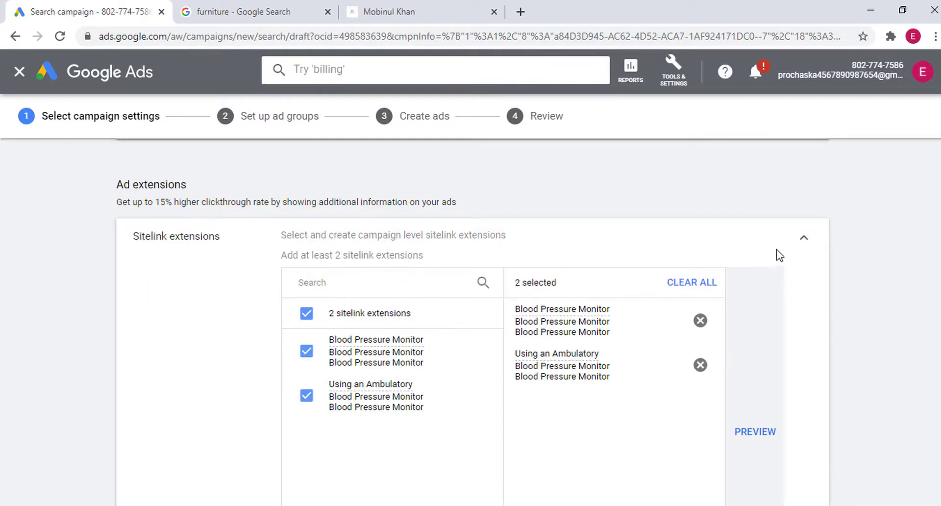
# - Collapse the sitelink extensions, expand Callout extensions, and start a new callout extension at Callout text 1
pyautogui.click(802, 239)
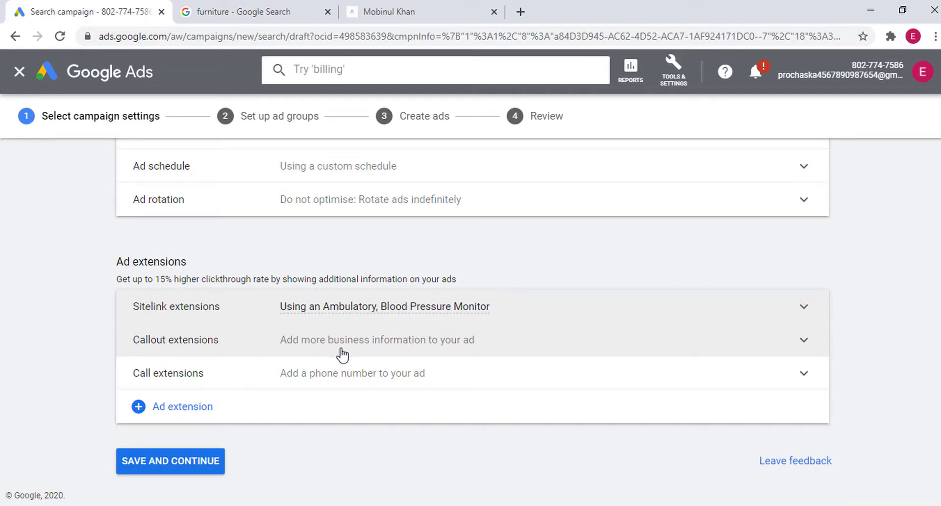
pyautogui.click(471, 351)
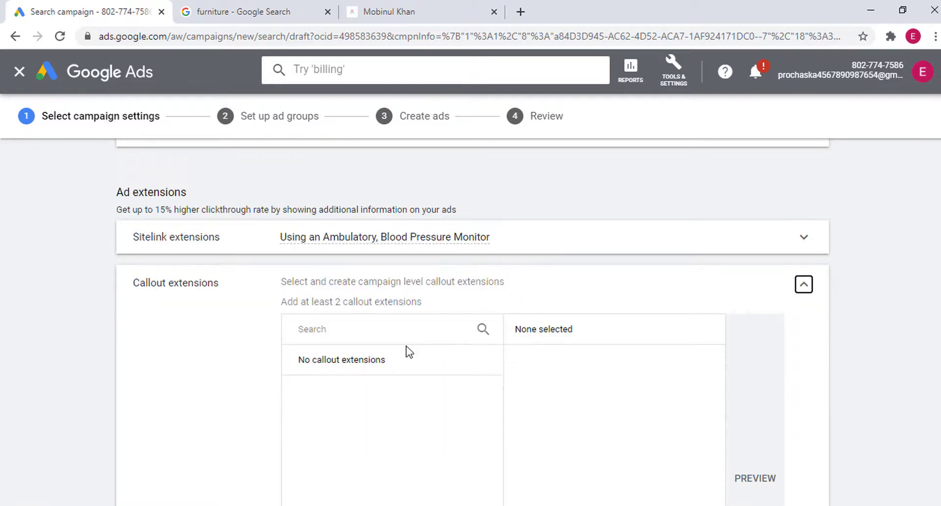
pyautogui.scroll(-5, 380, 323)
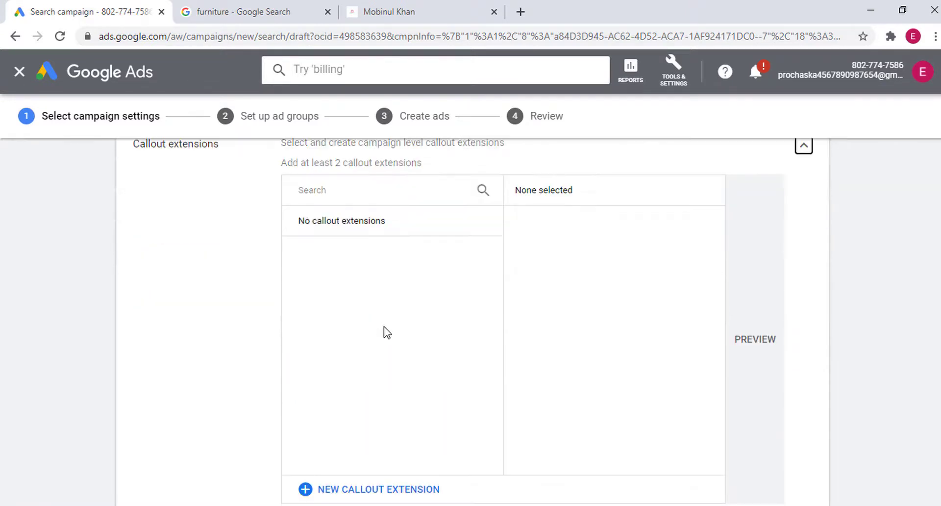
pyautogui.click(379, 319)
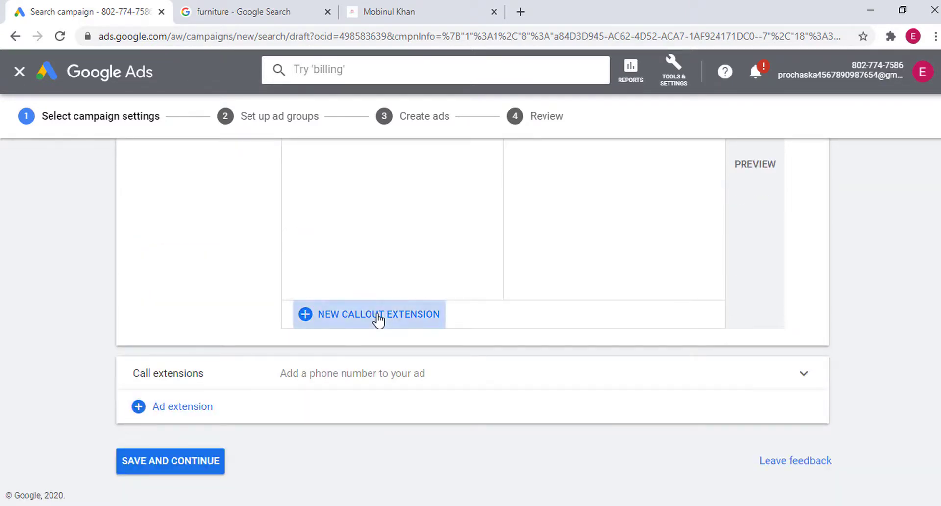
pyautogui.scroll(3, 394, 317)
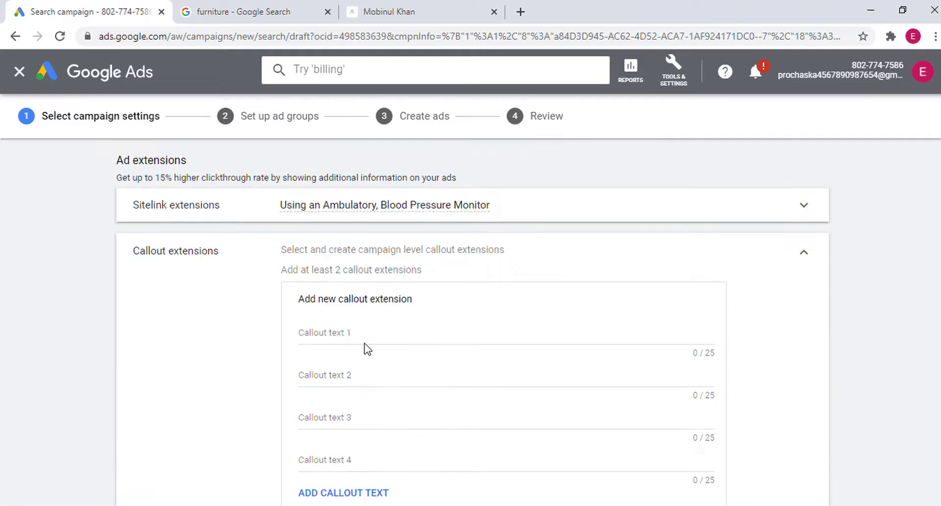
pyautogui.click(346, 337)
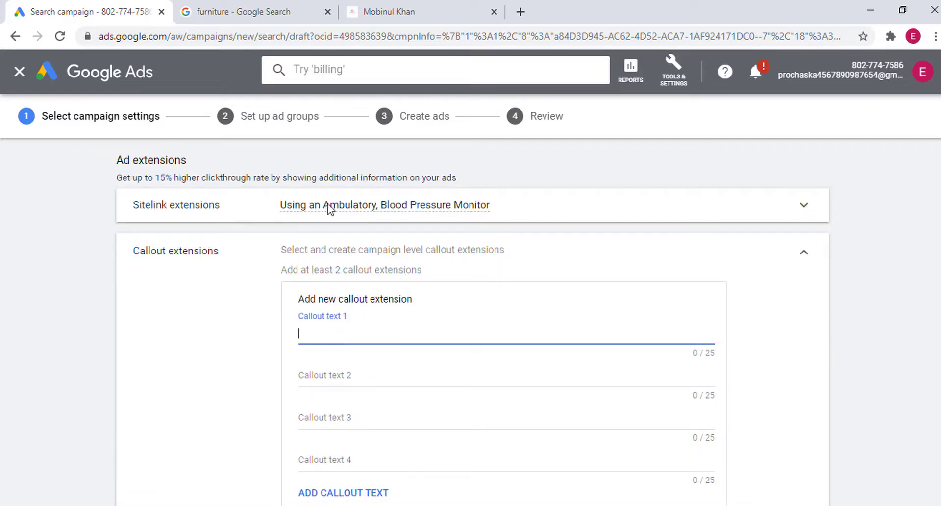
# - Review the callout and phone details in the live furniture search ads as a model for the callouts
pyautogui.click(264, 14)
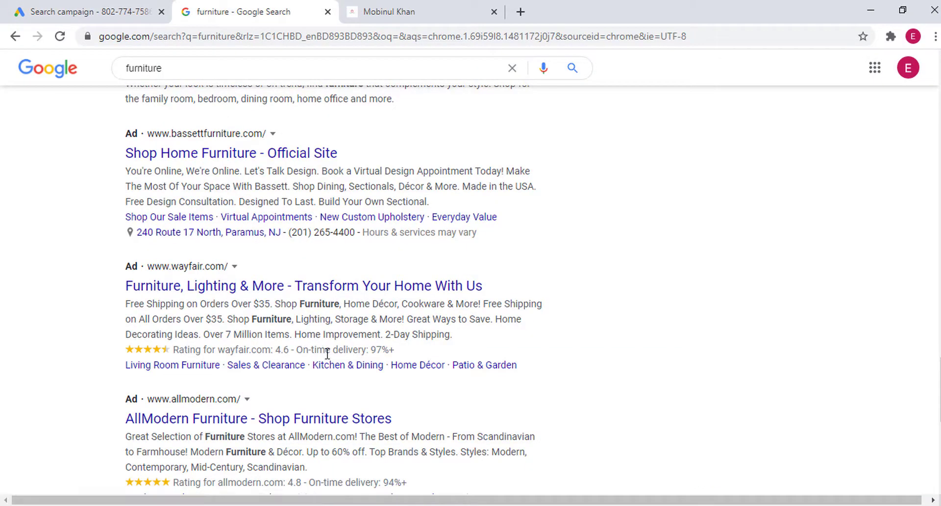
pyautogui.moveTo(291, 236); pyautogui.dragTo(344, 233)
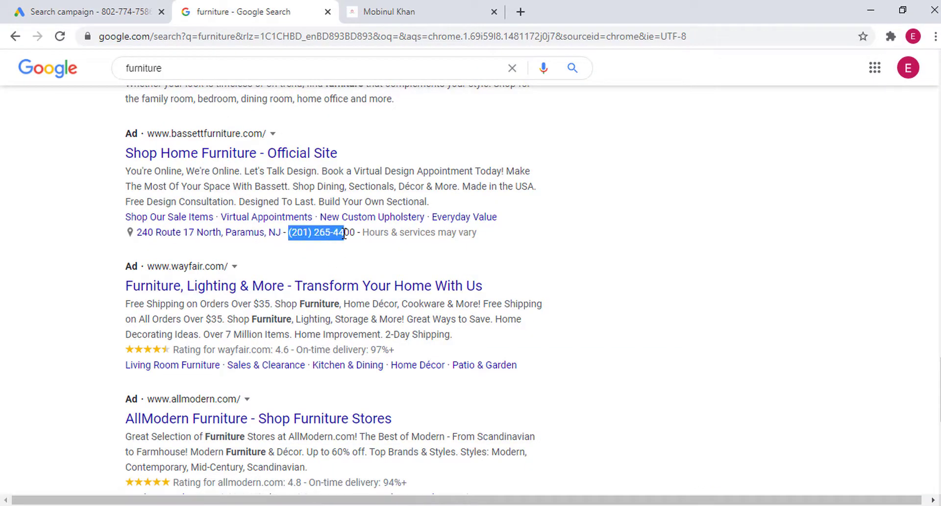
pyautogui.click(263, 251)
pyautogui.scroll(-3, 281, 392)
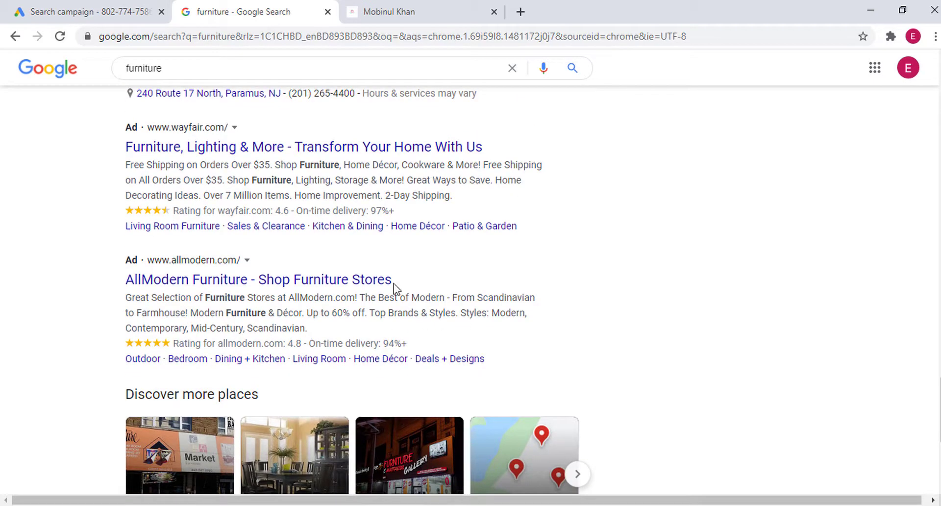
# - Back in the campaign draft, fill the first three callout texts with "Singup", "Call Now" and "Download"
pyautogui.click(98, 10)
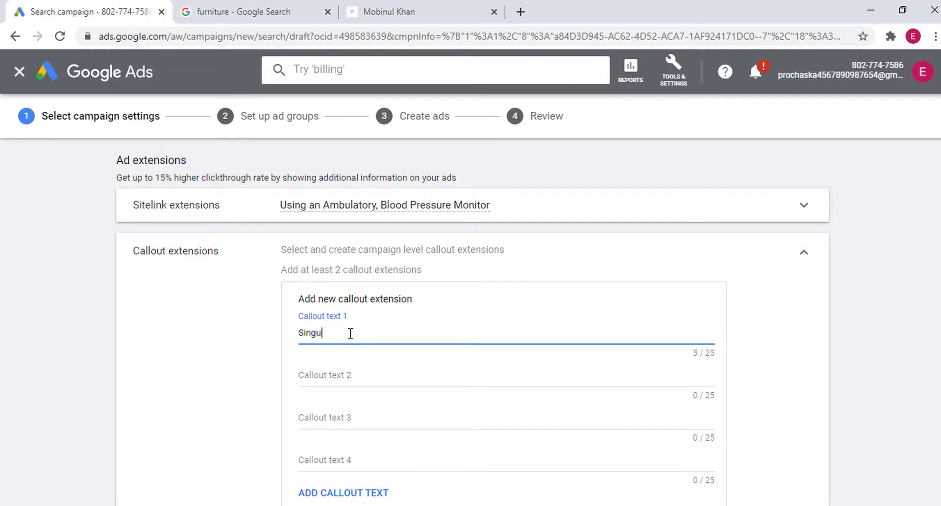
pyautogui.click(339, 380)
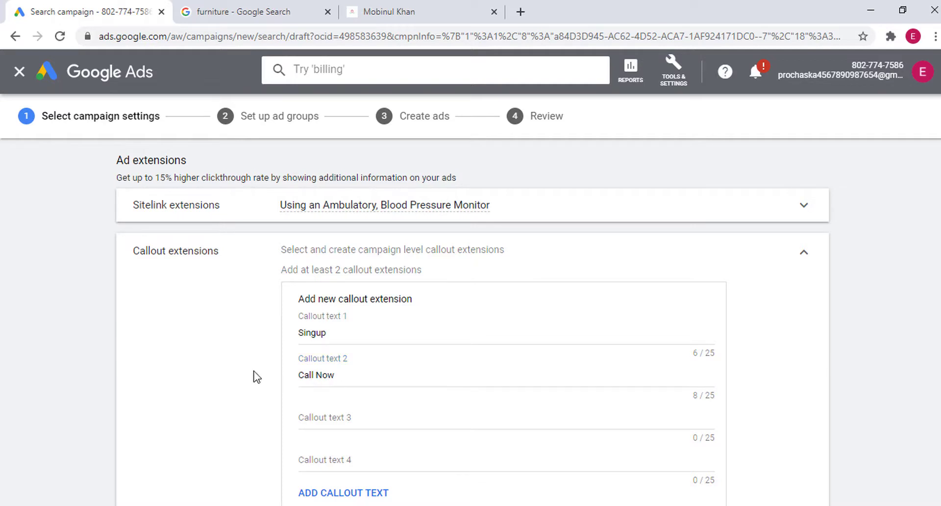
pyautogui.click(326, 419)
pyautogui.write('Download')
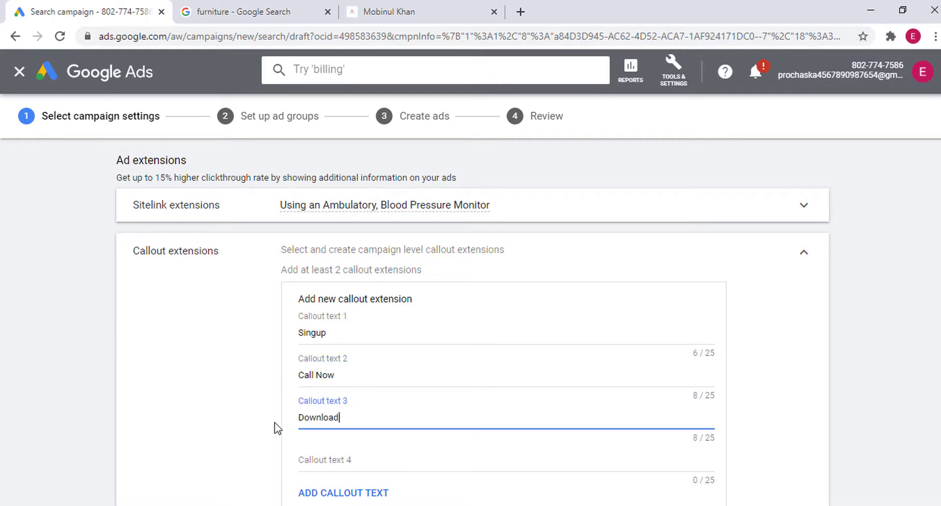
pyautogui.click(274, 422)
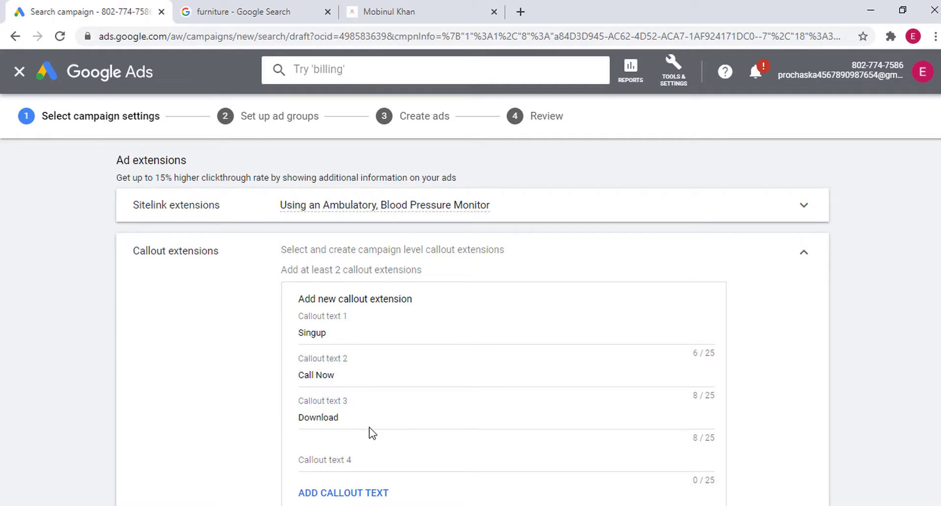
# - Add a fifth callout text field, leave the fourth and fifth blank, and save the new callout extensions
pyautogui.scroll(-1, 357, 367)
pyautogui.scroll(1, 363, 294)
pyautogui.scroll(-3, 377, 416)
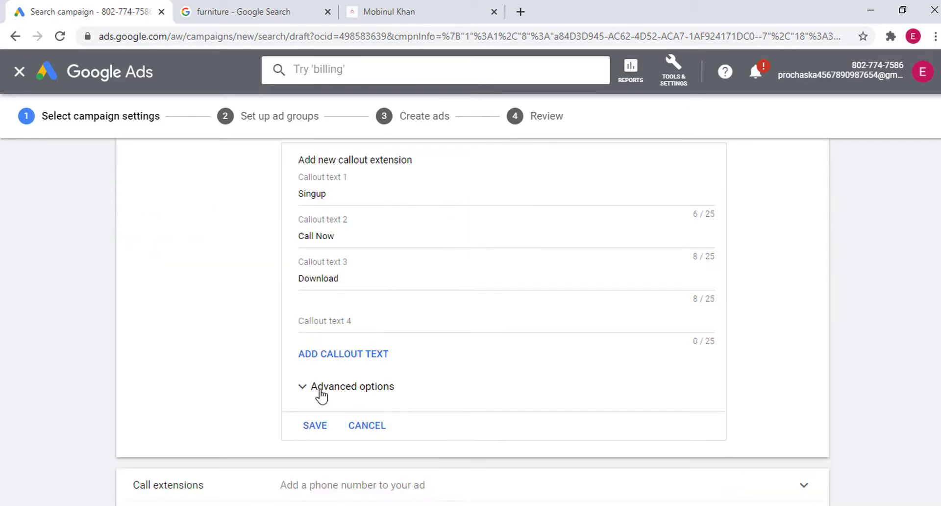
pyautogui.click(340, 361)
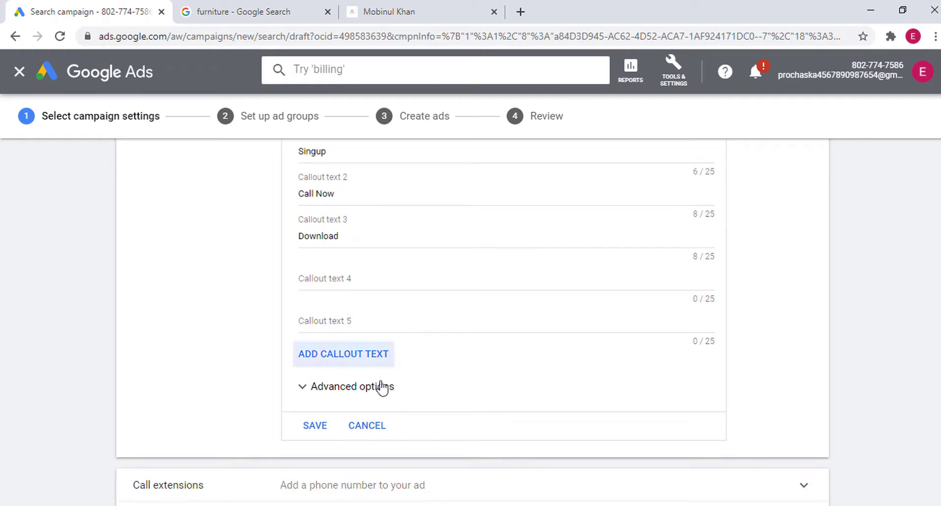
pyautogui.click(316, 425)
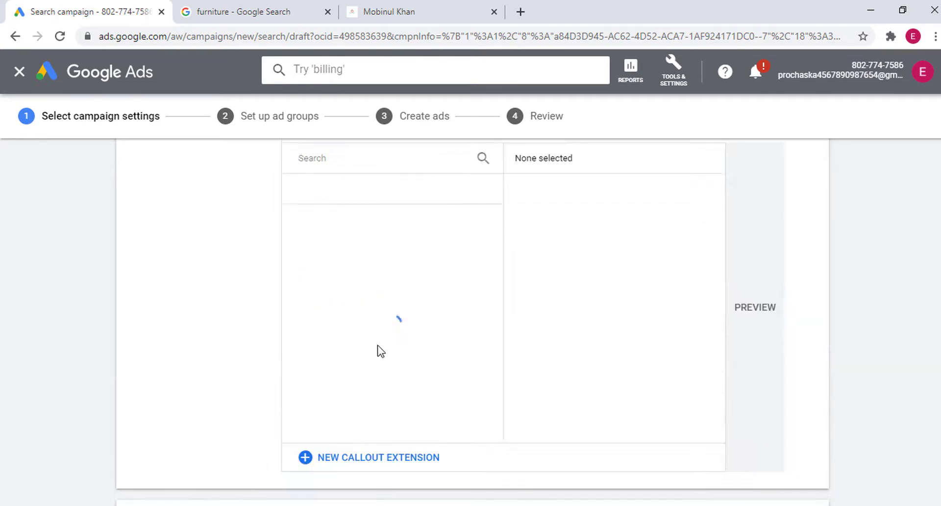
# - Preview the callouts in the mobile and desktop ad layouts, check the selected callouts, and collapse the callout extensions
pyautogui.click(756, 308)
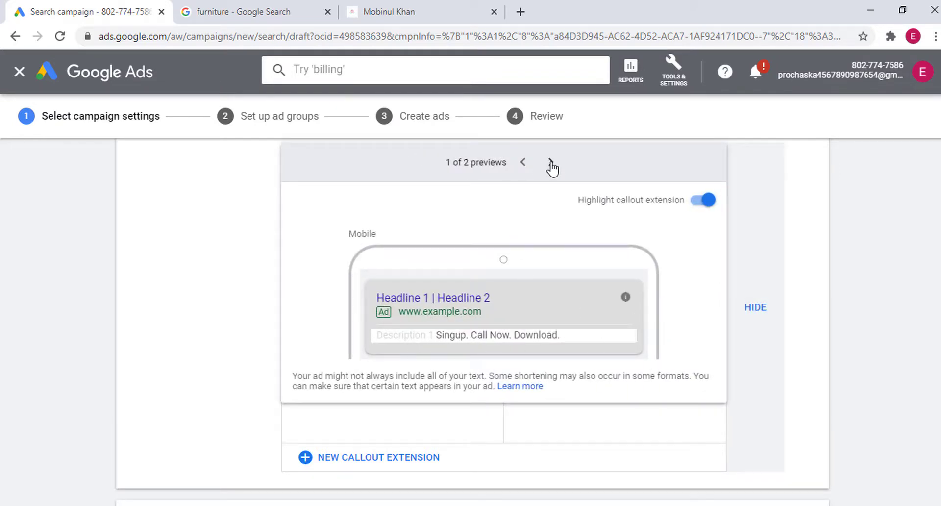
pyautogui.click(550, 162)
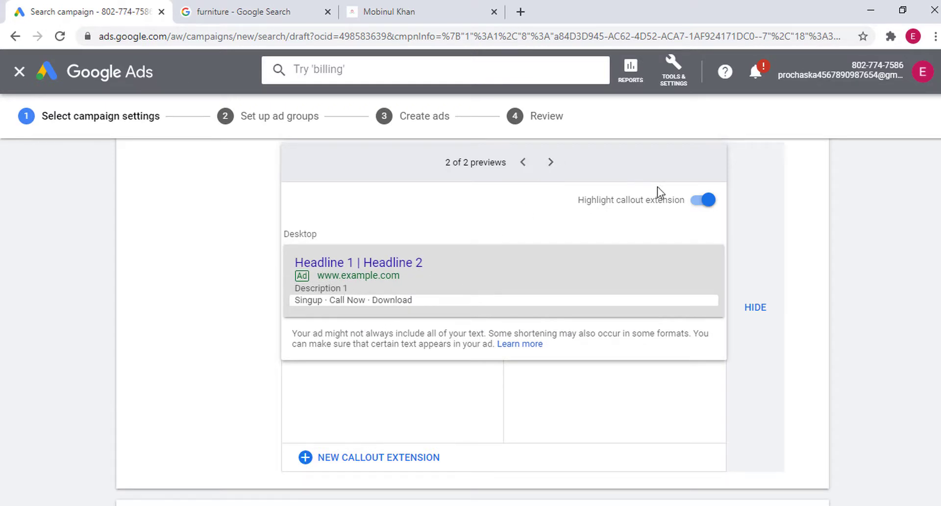
pyautogui.click(802, 270)
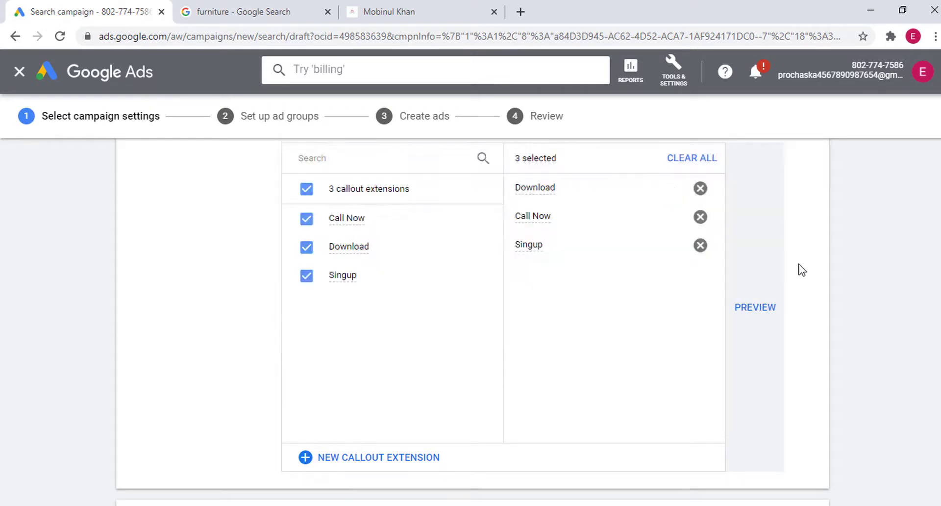
pyautogui.scroll(3, 637, 294)
pyautogui.scroll(-4, 760, 309)
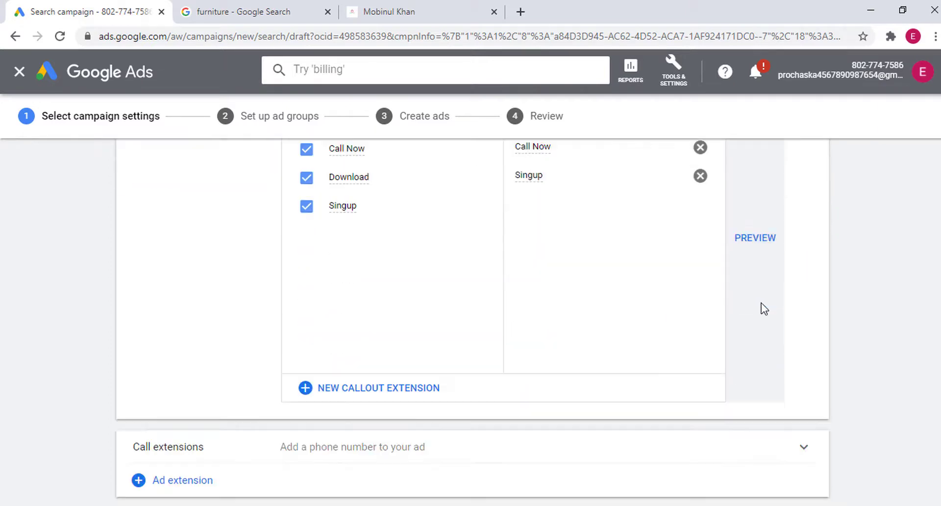
pyautogui.scroll(3, 769, 294)
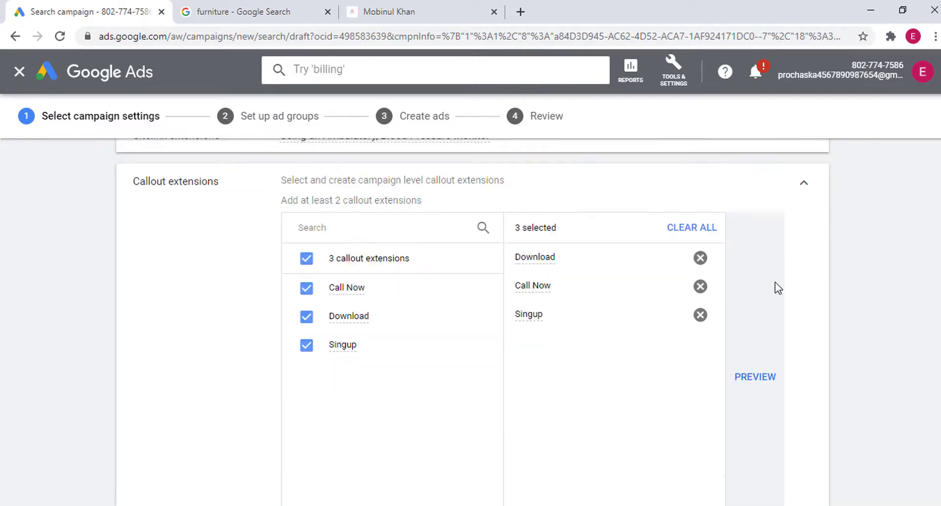
pyautogui.click(804, 188)
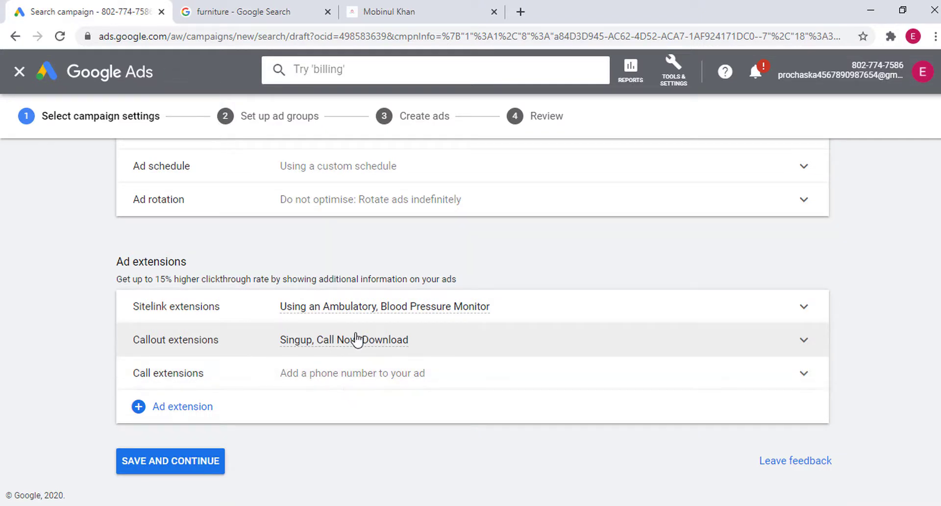
# - Create a call extension for the United States with the business phone number and save it
pyautogui.click(305, 376)
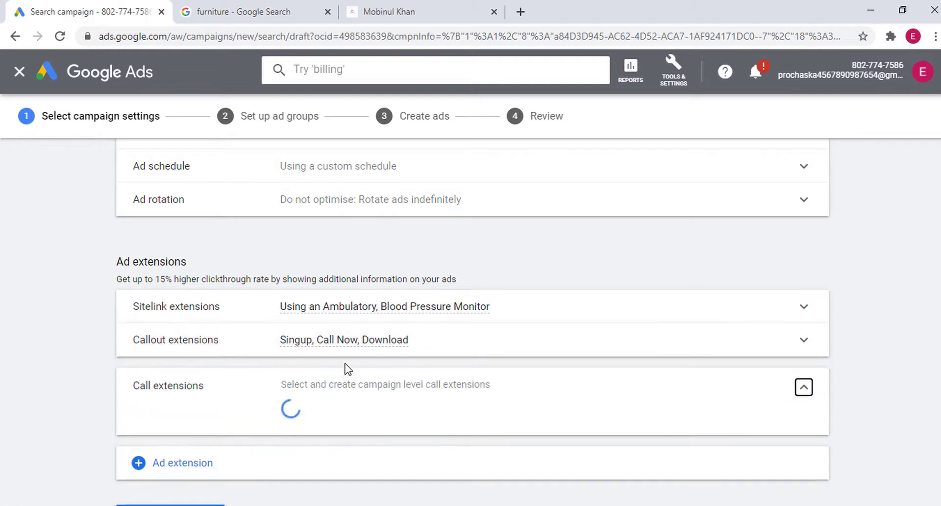
pyautogui.scroll(-3, 408, 316)
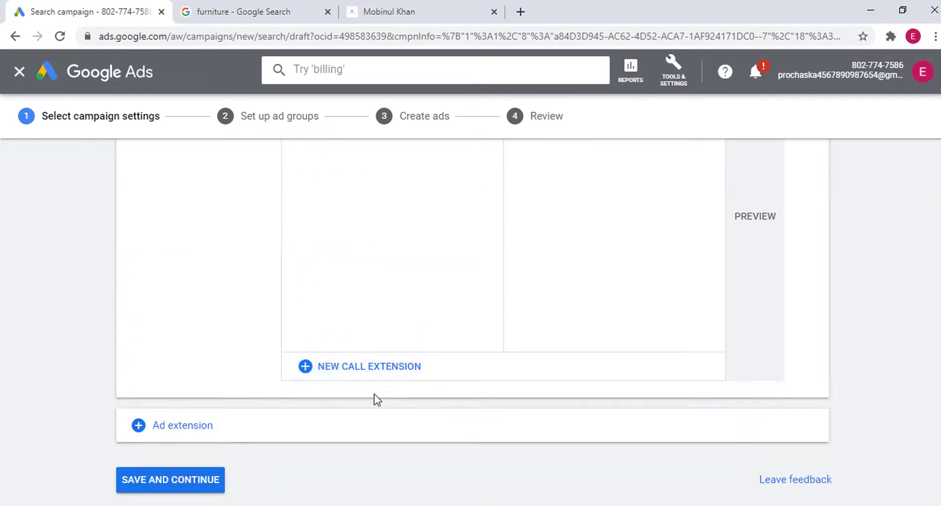
pyautogui.click(365, 374)
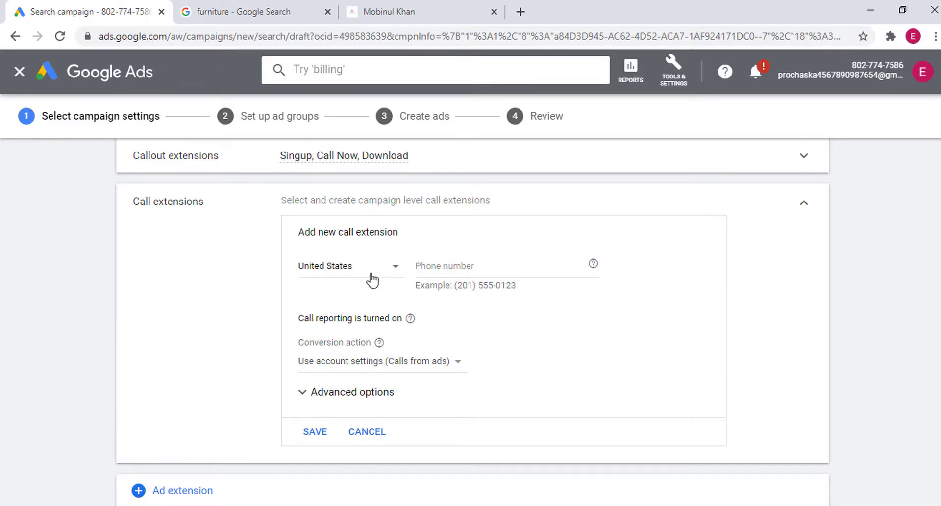
pyautogui.click(448, 269)
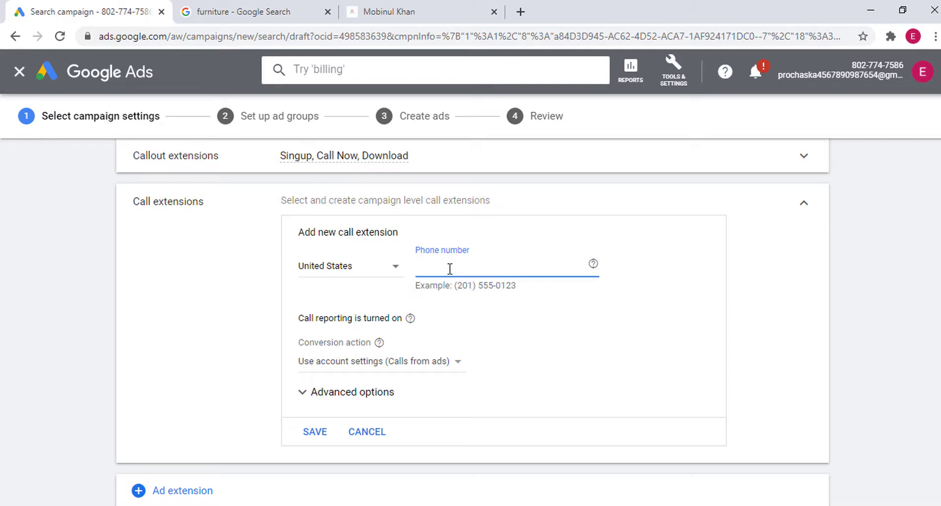
pyautogui.hotkey('ctrl', 'v')
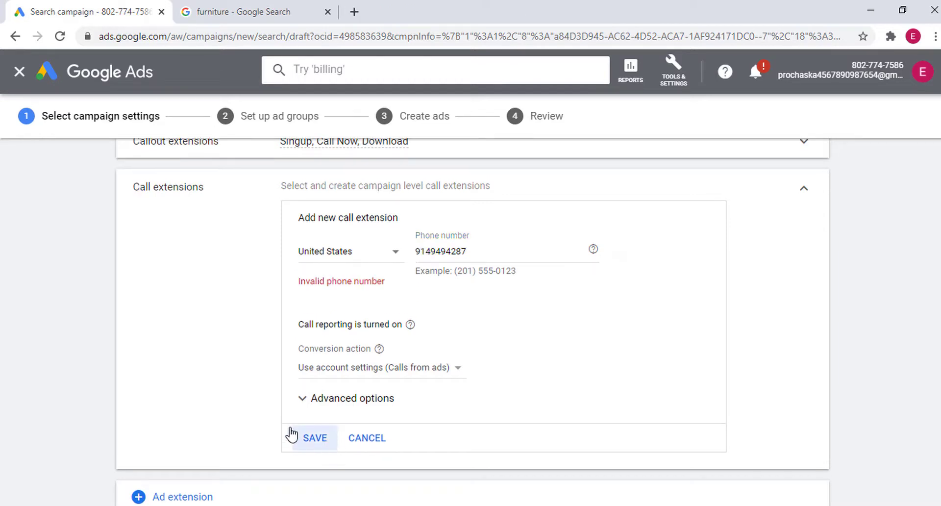
pyautogui.click(312, 438)
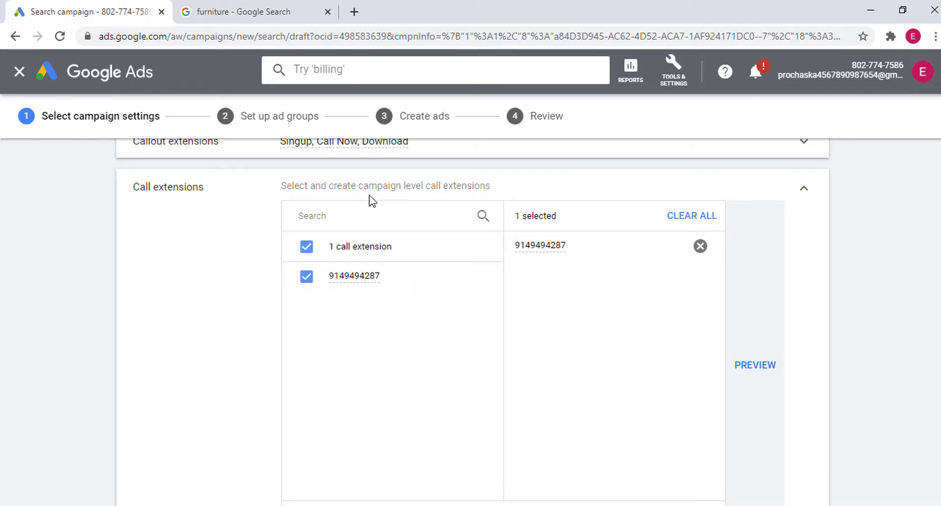
# - Preview the call extension in the mobile ad layout, close the preview, and collapse the call extensions
pyautogui.click(755, 365)
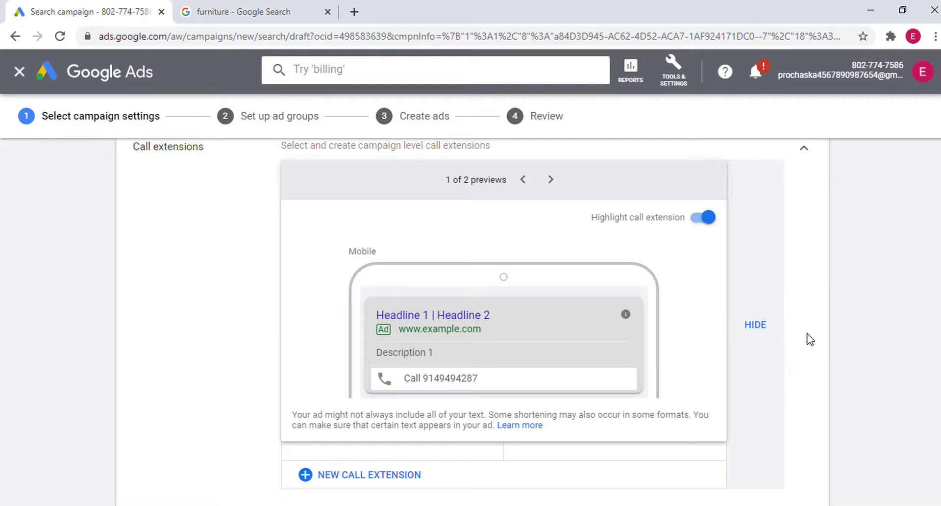
pyautogui.click(781, 335)
pyautogui.click(804, 148)
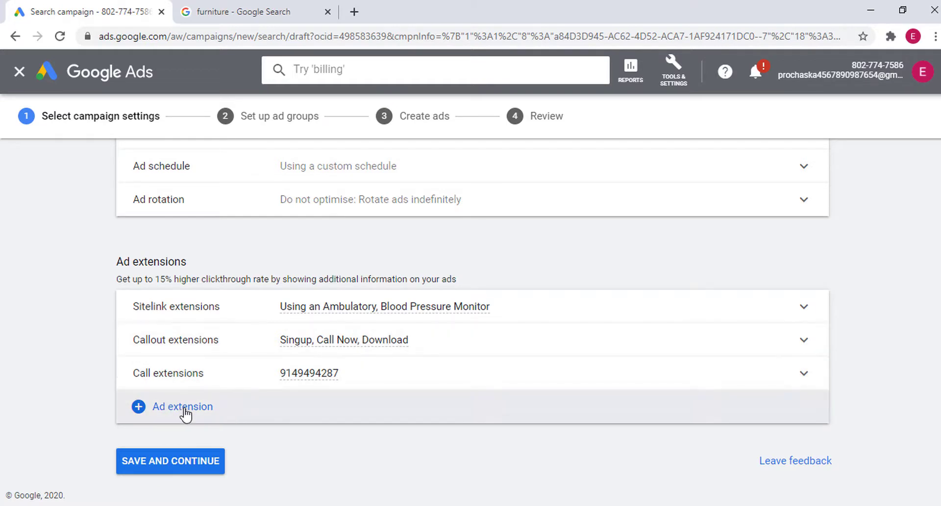
# - Add the location extension and app extension types to the campaign's ad extensions
pyautogui.click(182, 412)
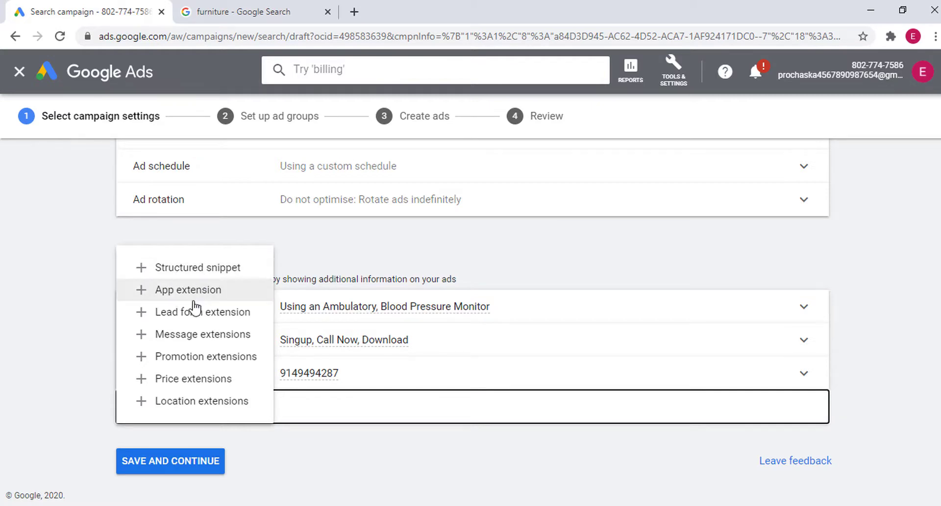
pyautogui.click(201, 400)
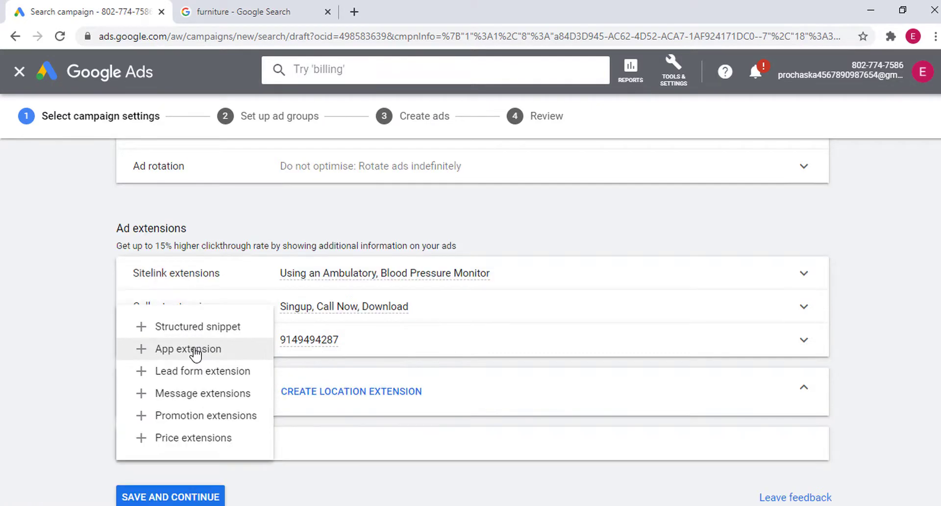
pyautogui.click(195, 353)
pyautogui.scroll(-2, 346, 367)
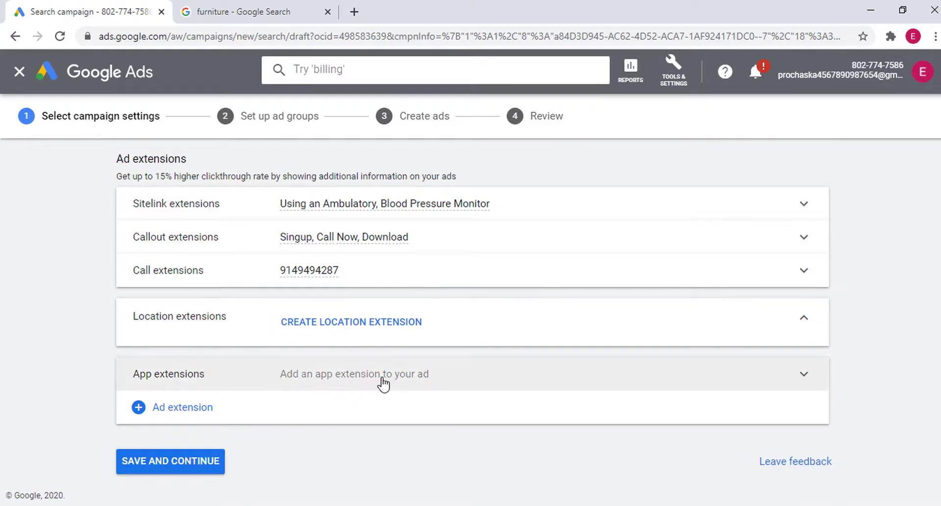
# - Start a new campaign-level app extension and set the mobile app's platform to Android
pyautogui.click(427, 374)
pyautogui.scroll(-2, 399, 377)
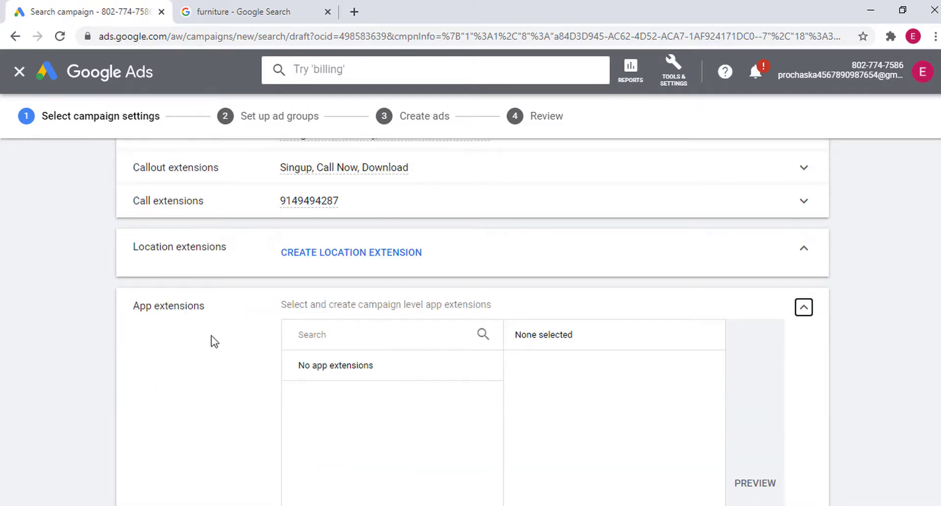
pyautogui.scroll(-6, 396, 355)
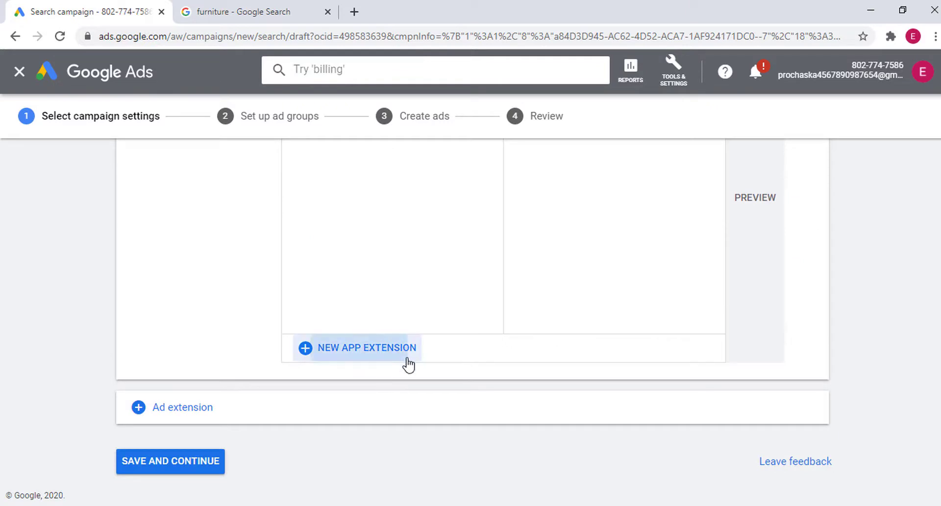
pyautogui.click(408, 364)
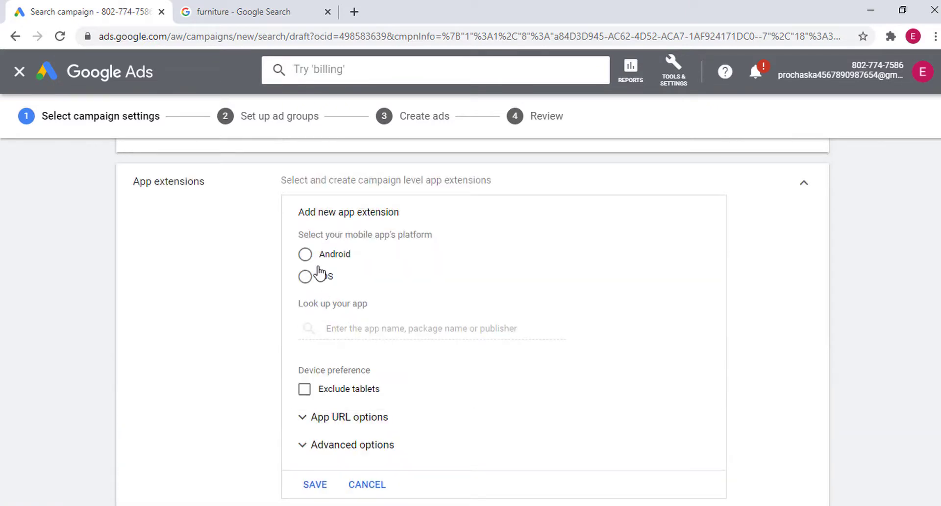
pyautogui.click(306, 256)
pyautogui.click(305, 276)
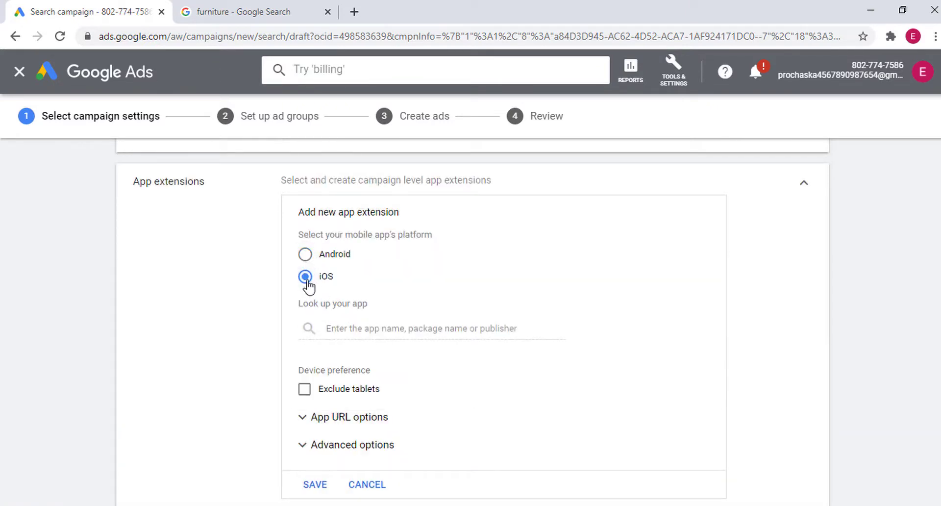
pyautogui.click(306, 254)
# - Look up "facebook" among the Android apps and choose Facebook (com.facebook.katana) for the app extension
pyautogui.click(362, 328)
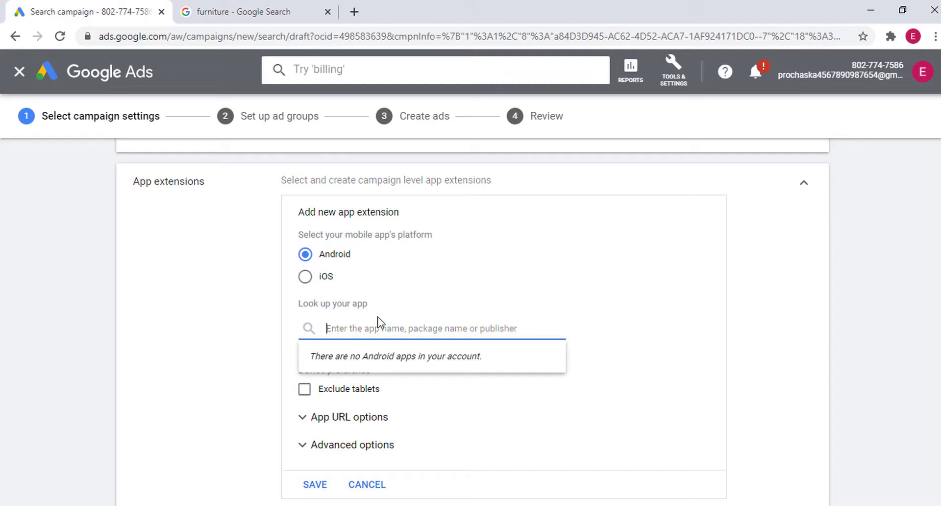
pyautogui.click(378, 329)
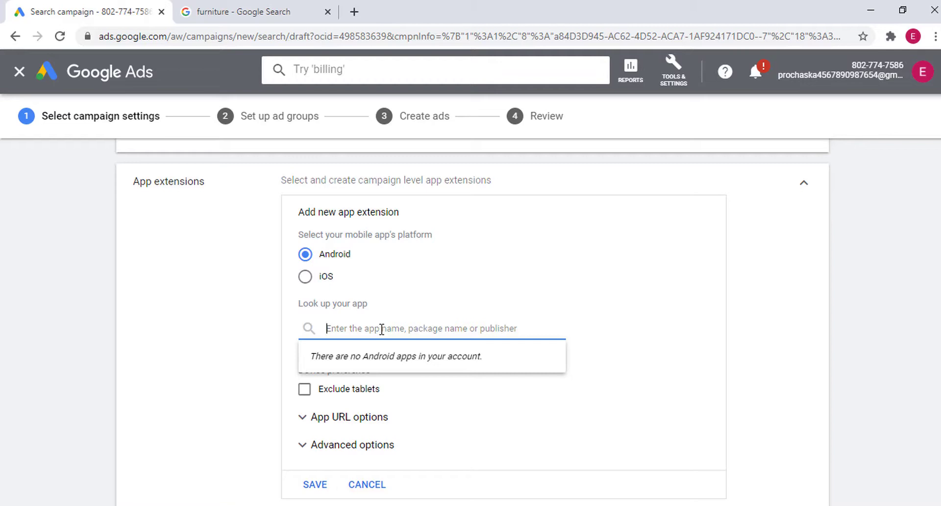
pyautogui.write('facebook')
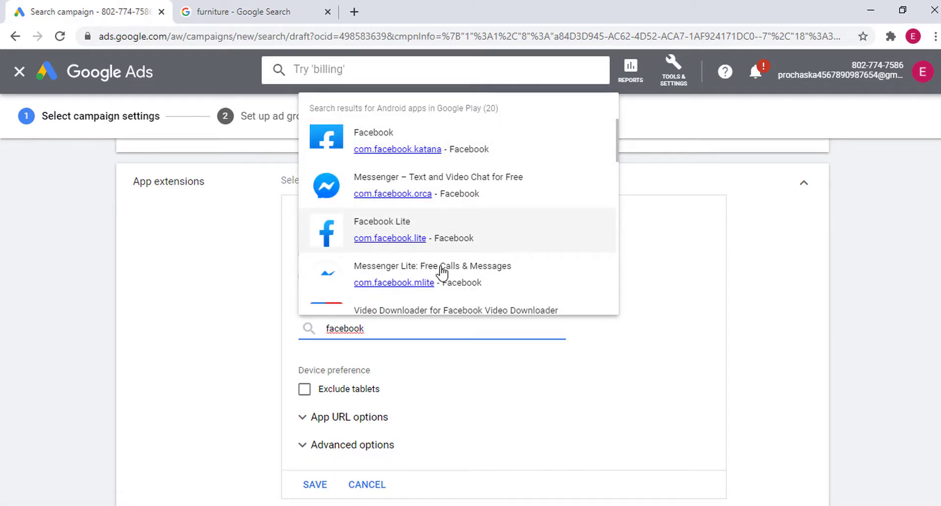
pyautogui.click(441, 140)
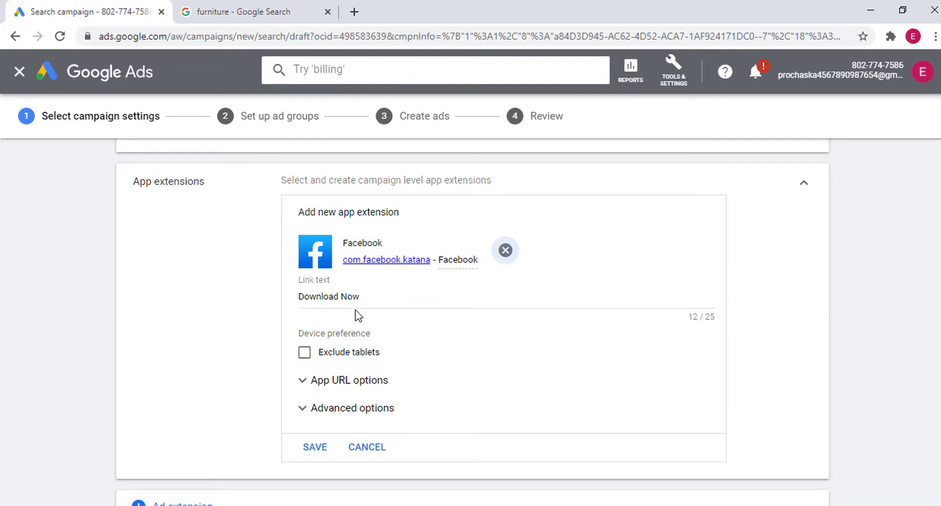
# - Change the Facebook app extension's link text to "Free Download" and exclude tablets from its device preference
pyautogui.moveTo(362, 296); pyautogui.dragTo(296, 303)
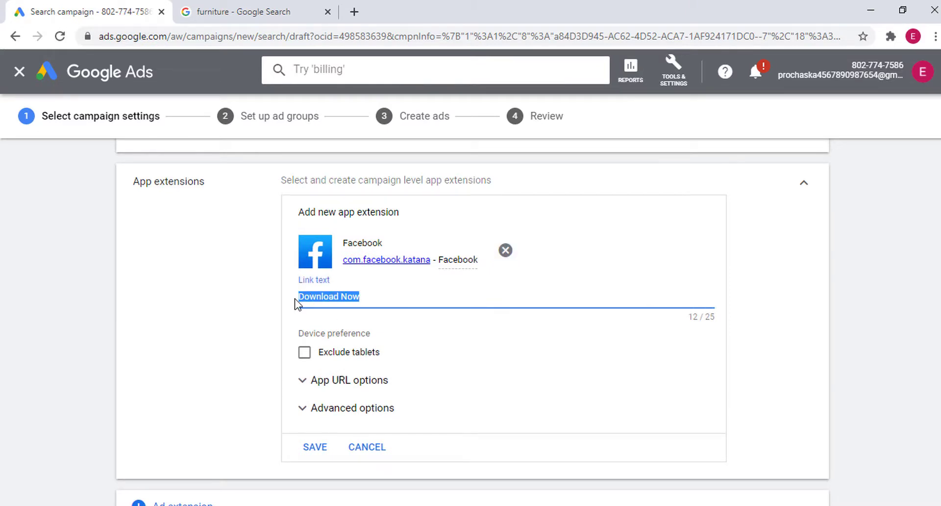
pyautogui.click(352, 297)
pyautogui.press('Delete')
pyautogui.press('BackSpace')
pyautogui.press('BackSpace')
pyautogui.press('BackSpace')
pyautogui.press('Home')
pyautogui.write('Free')
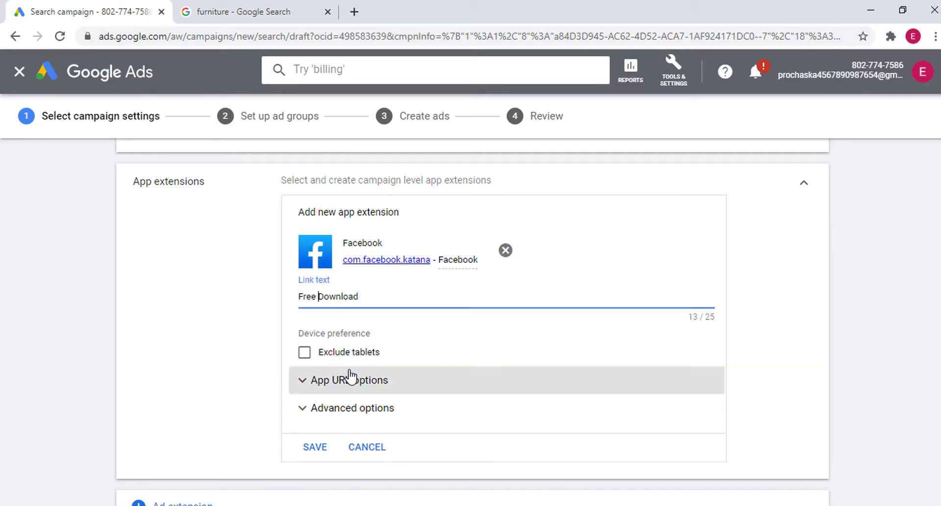
pyautogui.click(305, 352)
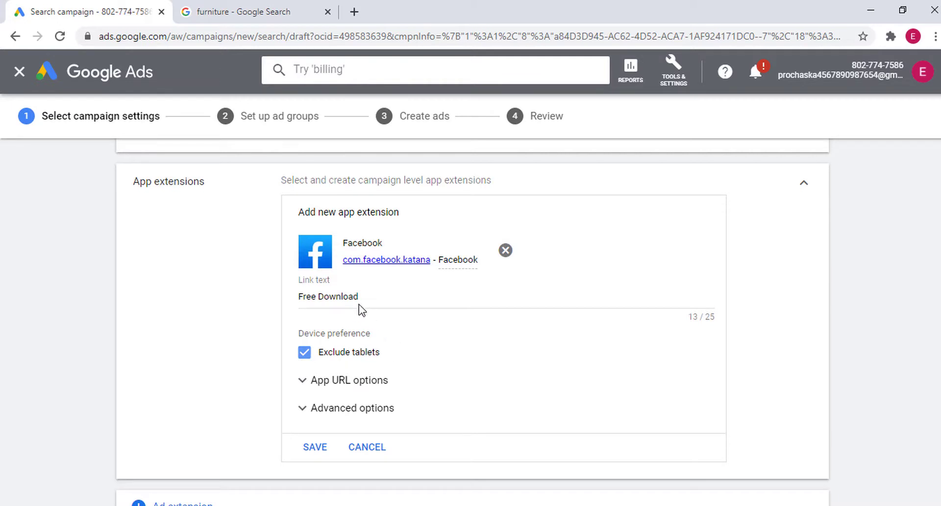
# - Expand the app URL options and the advanced scheduling options, leave them at their defaults, and save the app extension
pyautogui.scroll(-2, 433, 387)
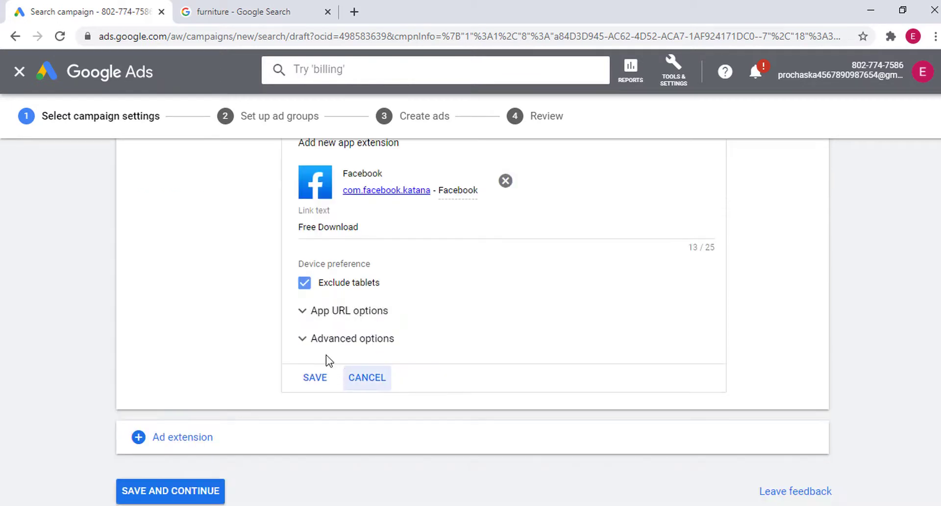
pyautogui.click(349, 315)
pyautogui.scroll(-2, 369, 347)
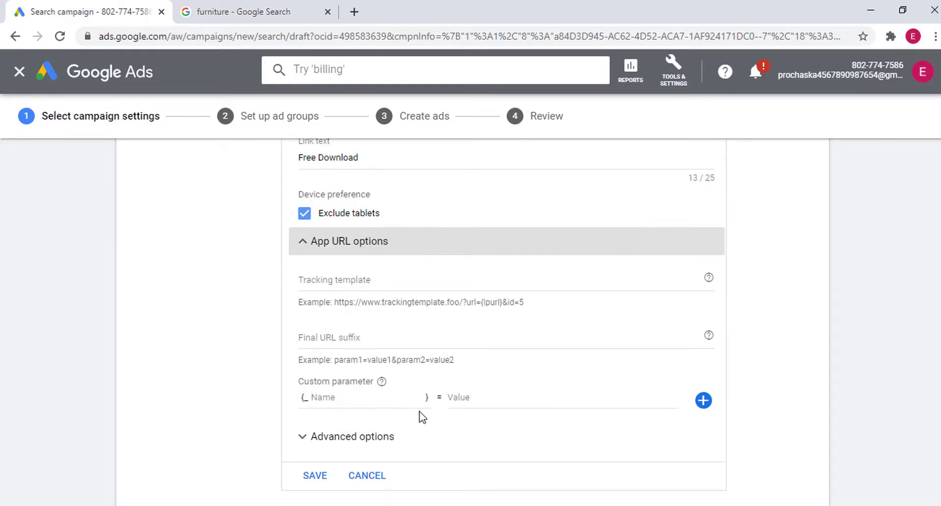
pyautogui.scroll(-2, 420, 417)
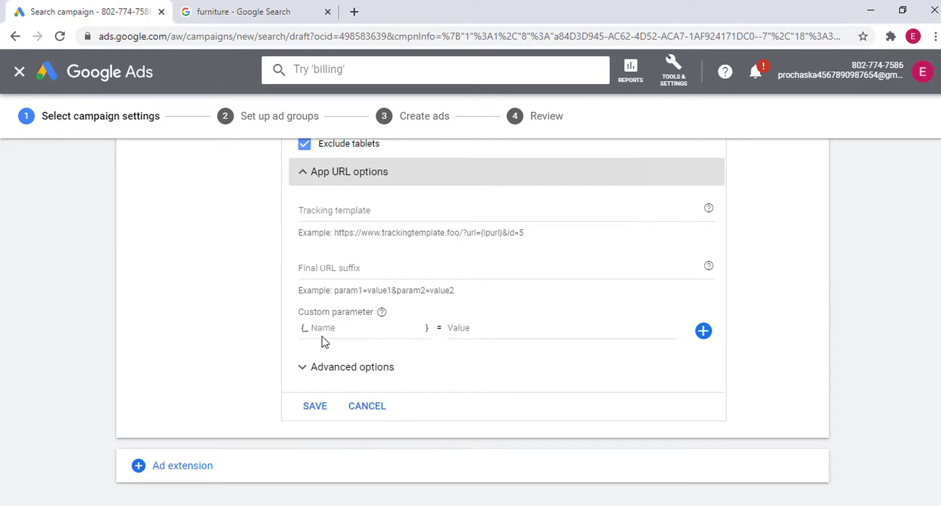
pyautogui.click(354, 368)
pyautogui.scroll(-3, 373, 380)
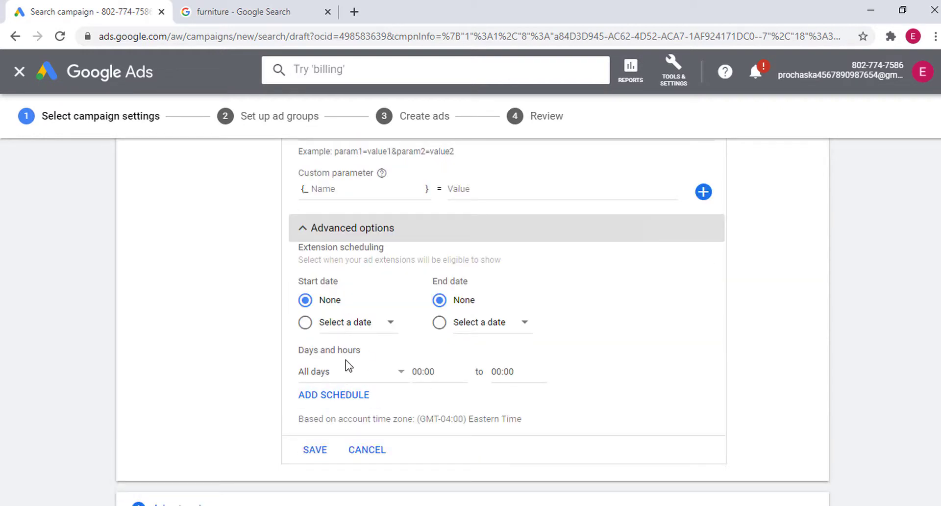
pyautogui.click(318, 453)
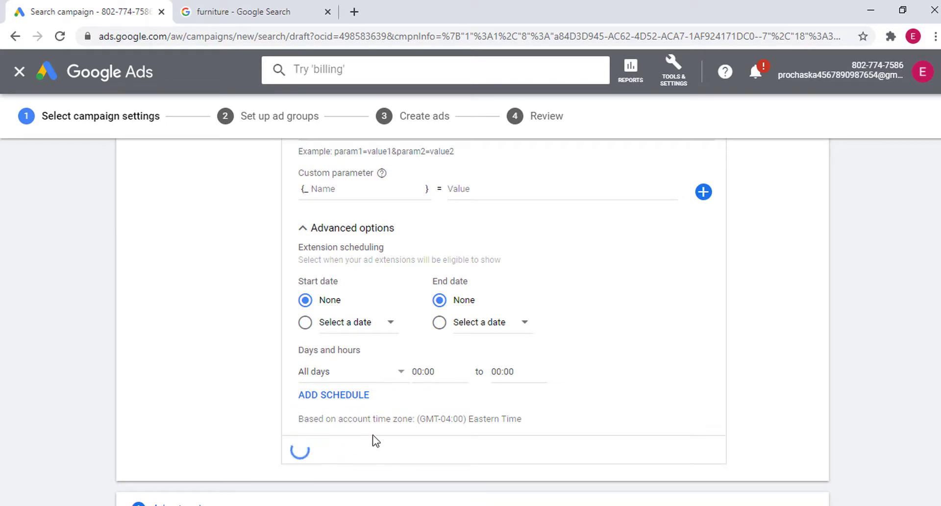
# - Preview the app extension in the mobile ad layout, close the preview, and collapse the app extensions
pyautogui.scroll(3, 740, 337)
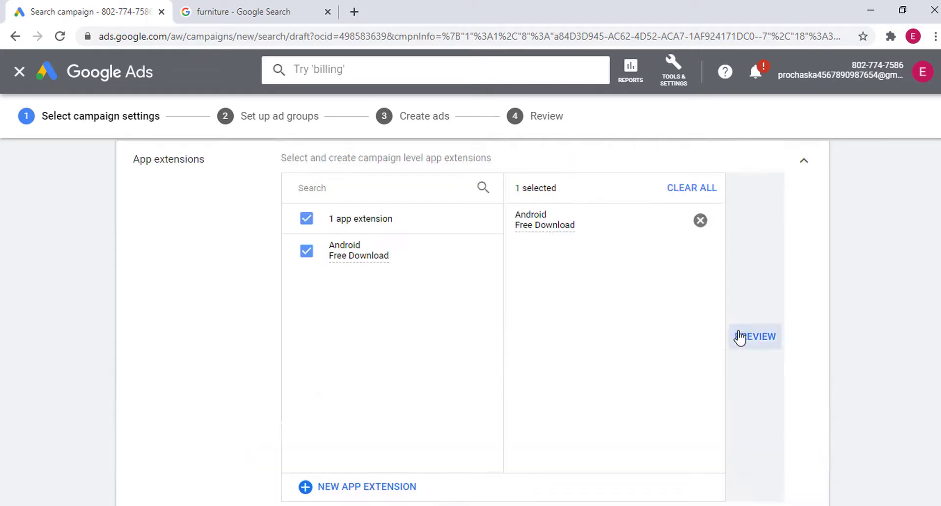
pyautogui.click(756, 338)
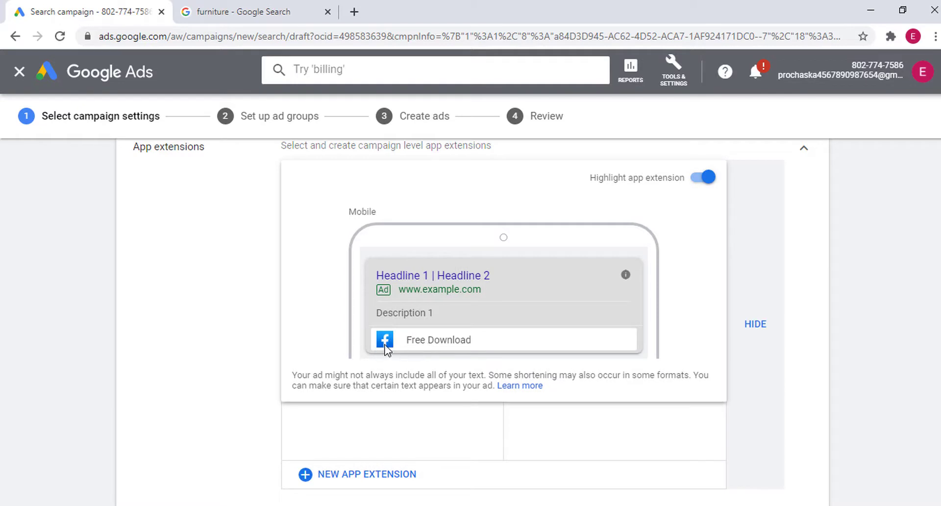
pyautogui.scroll(-3, 274, 362)
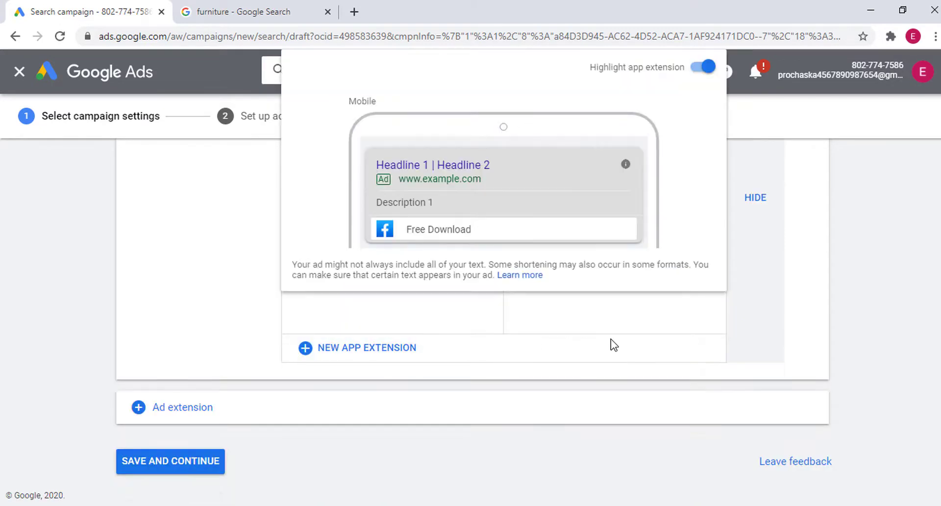
pyautogui.click(759, 380)
pyautogui.scroll(2, 763, 363)
pyautogui.scroll(1, 762, 363)
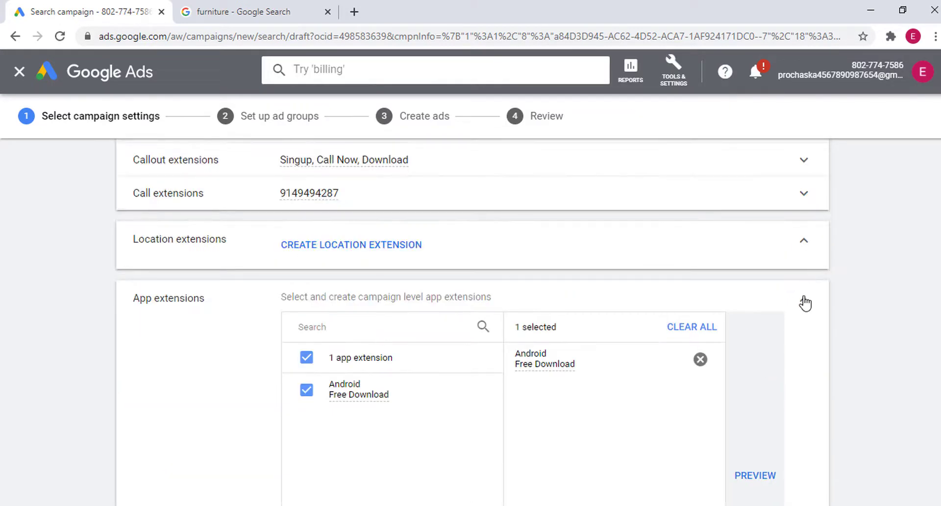
pyautogui.click(772, 312)
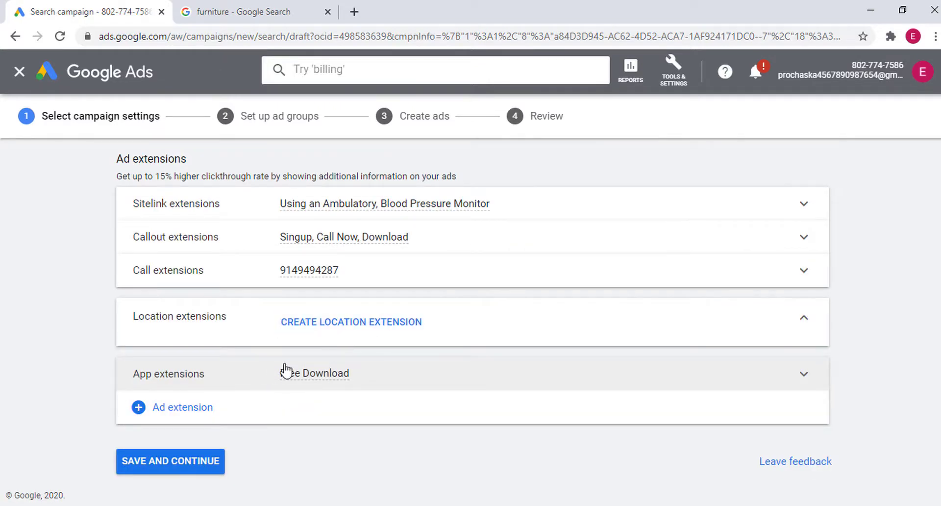
# - Check the remaining ad extension types and examine the Wayfair ad's description and links in the Google results for furniture before returning to the campaign
pyautogui.click(201, 406)
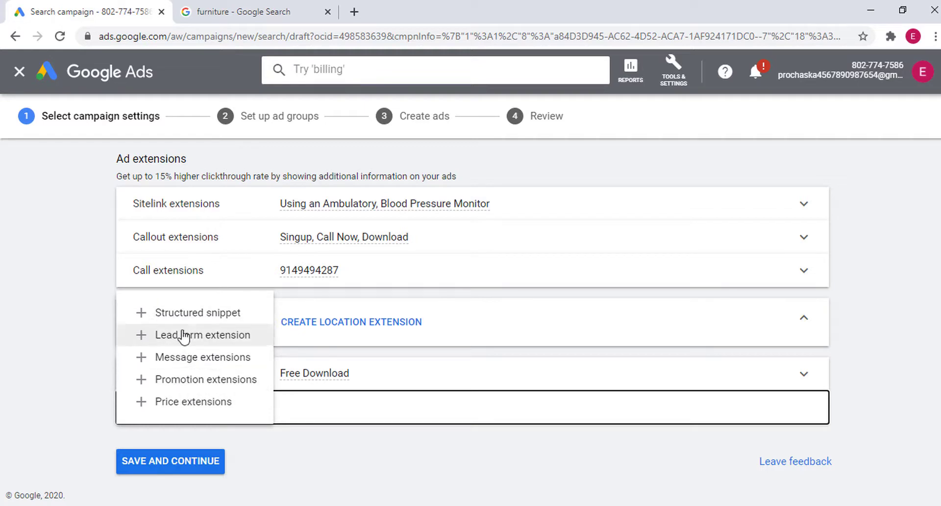
pyautogui.click(256, 9)
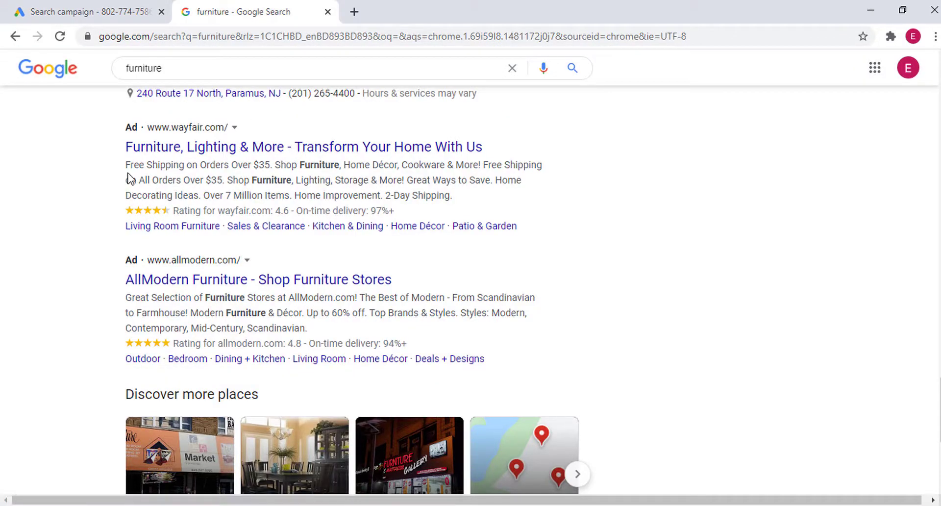
pyautogui.moveTo(126, 167); pyautogui.dragTo(246, 210)
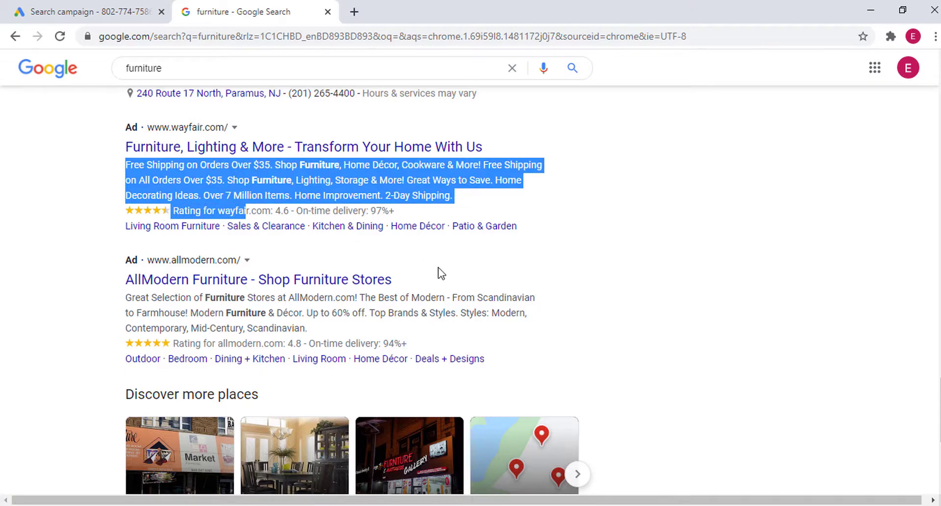
pyautogui.click(602, 269)
pyautogui.moveTo(542, 221); pyautogui.dragTo(518, 228)
pyautogui.click(589, 284)
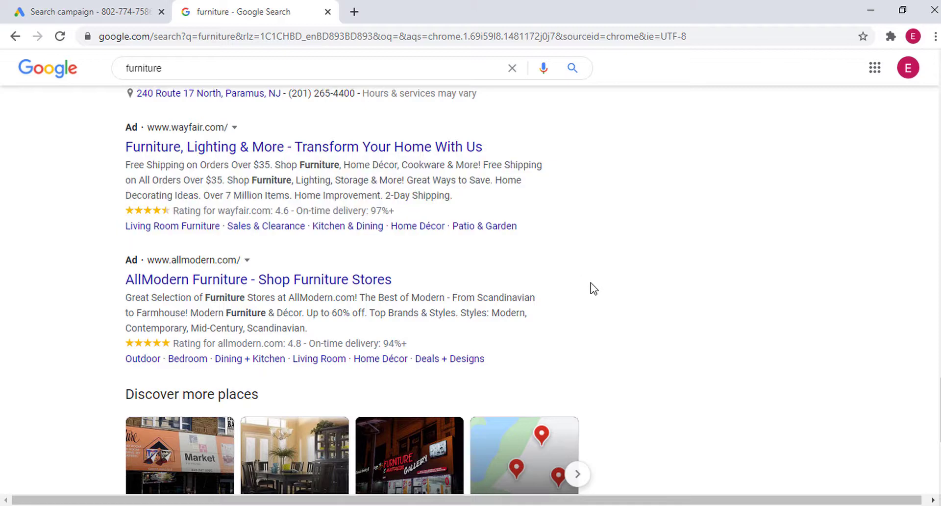
pyautogui.click(98, 11)
pyautogui.click(47, 342)
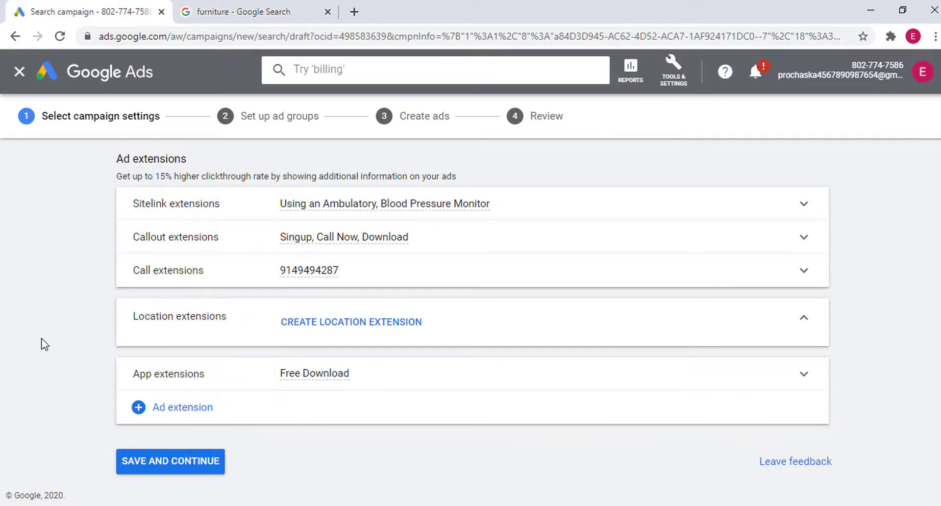